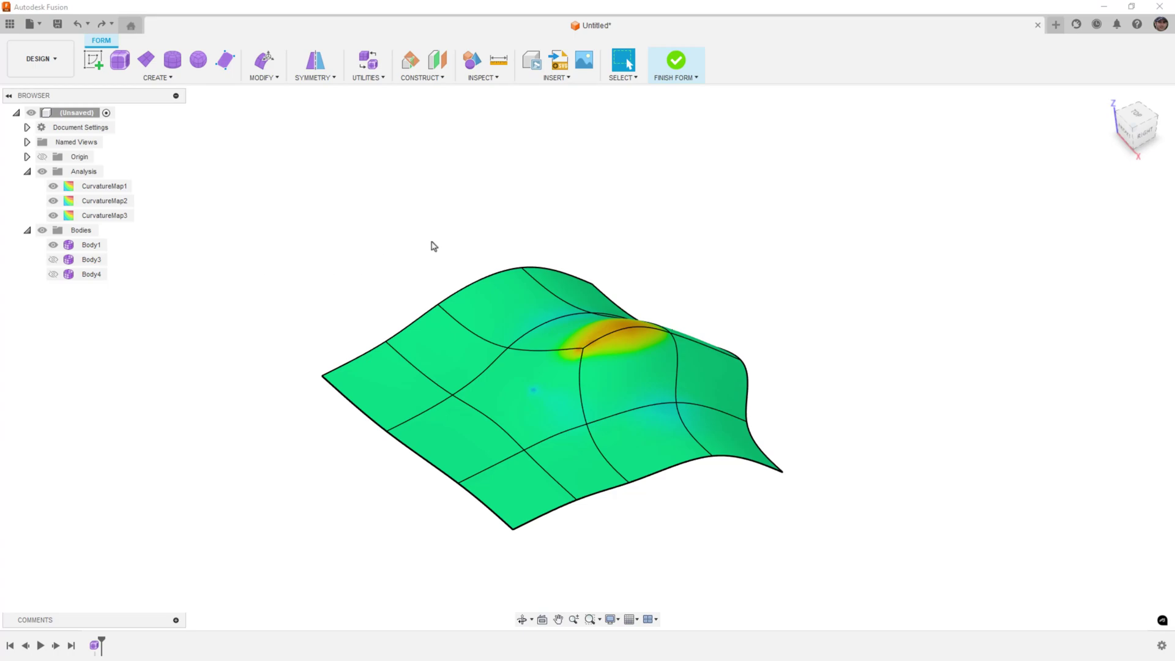
# Step: Select the three edges that meet at the interior point at the end of the high-curvature area
pyautogui.keyDown('shift'); pyautogui.moveTo(456, 247); pyautogui.dragTo(421, 247, button='middle'); pyautogui.keyUp('shift')
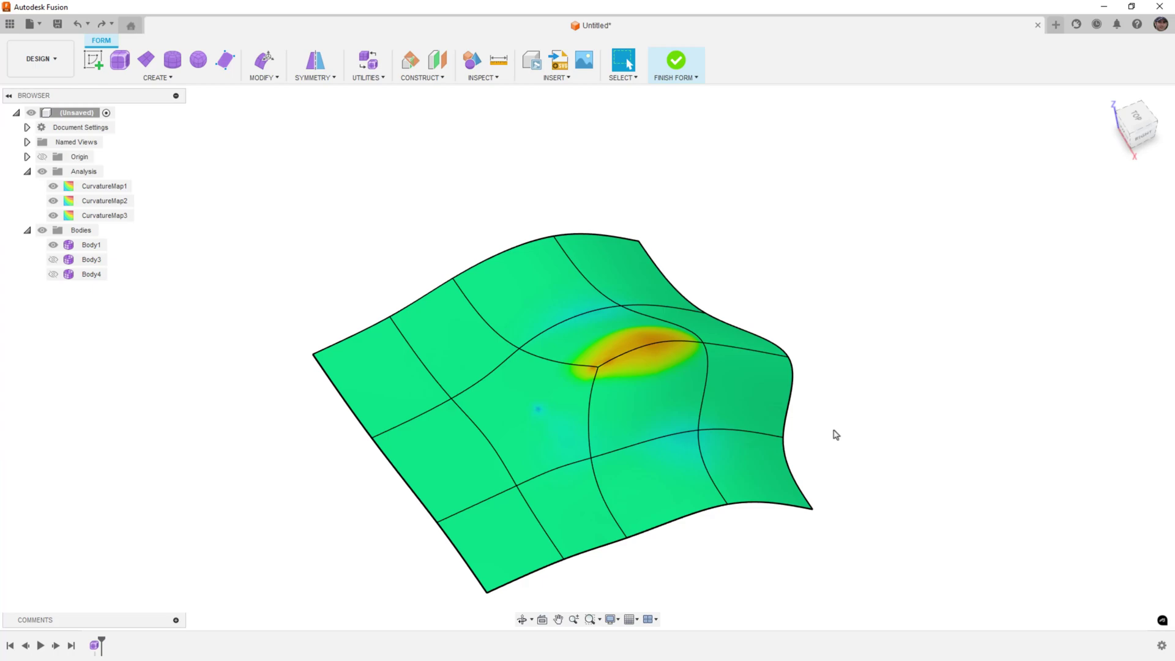
pyautogui.click(596, 367)
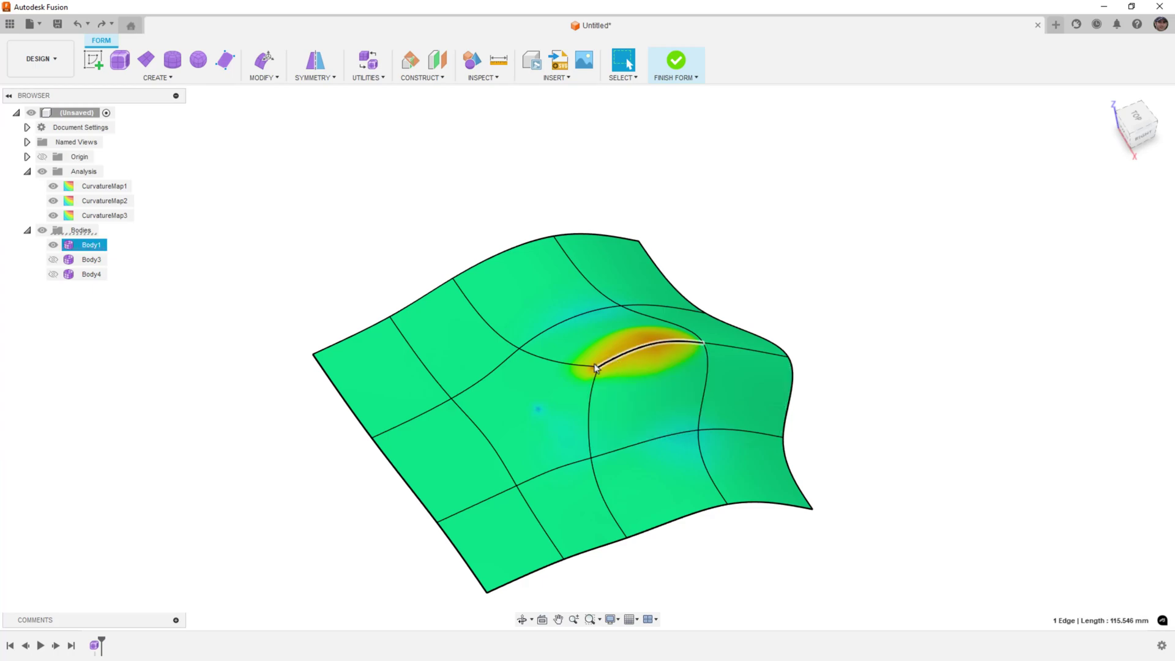
pyautogui.keyDown('shift'); pyautogui.click(551, 359); pyautogui.keyUp('shift')
pyautogui.keyDown('shift'); pyautogui.click(595, 383); pyautogui.keyUp('shift')
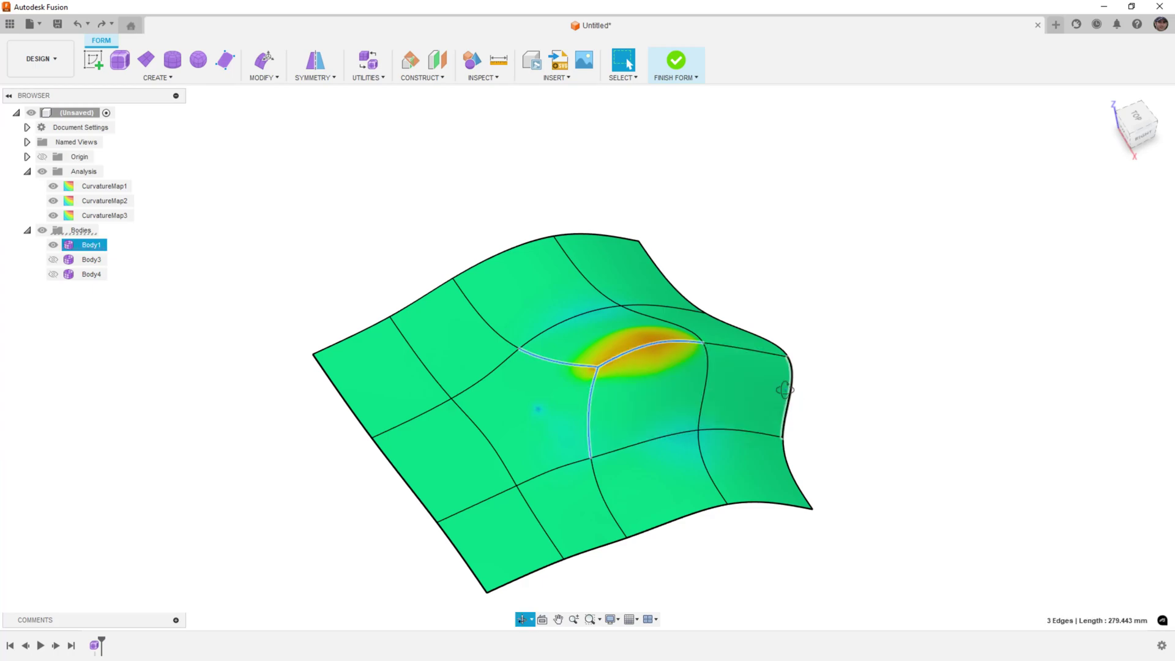
pyautogui.keyDown('shift'); pyautogui.moveTo(784, 390); pyautogui.dragTo(769, 394, button='middle'); pyautogui.keyUp('shift')
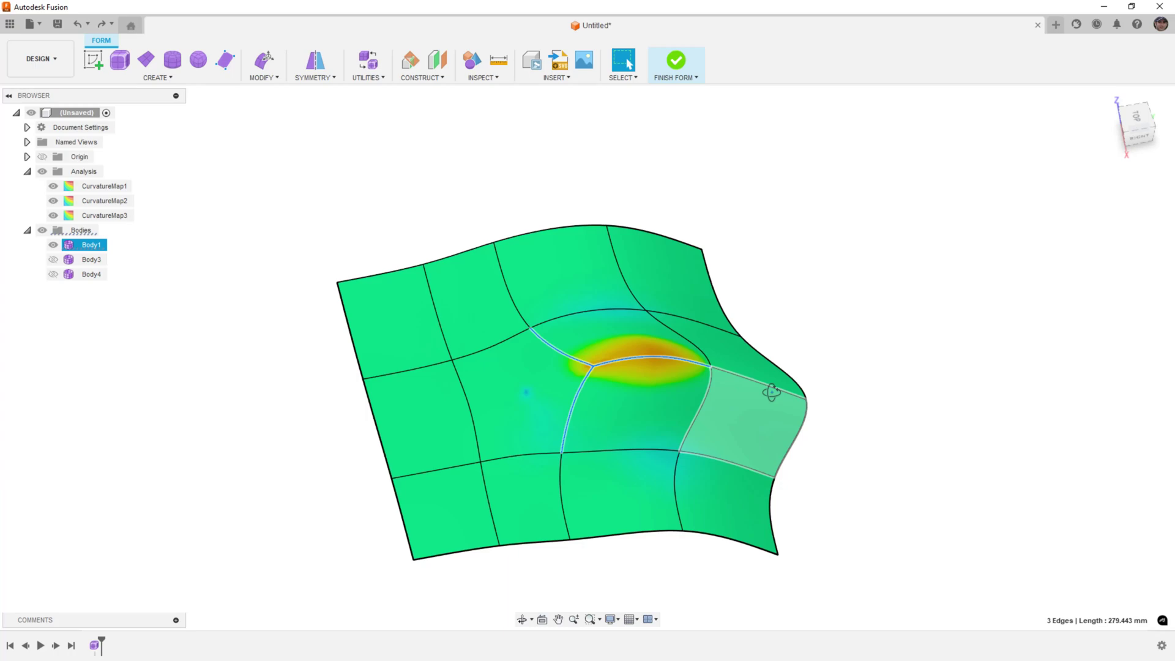
# Step: Select the two lengthwise edge loops on either side of the bump, plus the crosswise loop near the flat end
pyautogui.doubleClick(722, 330)
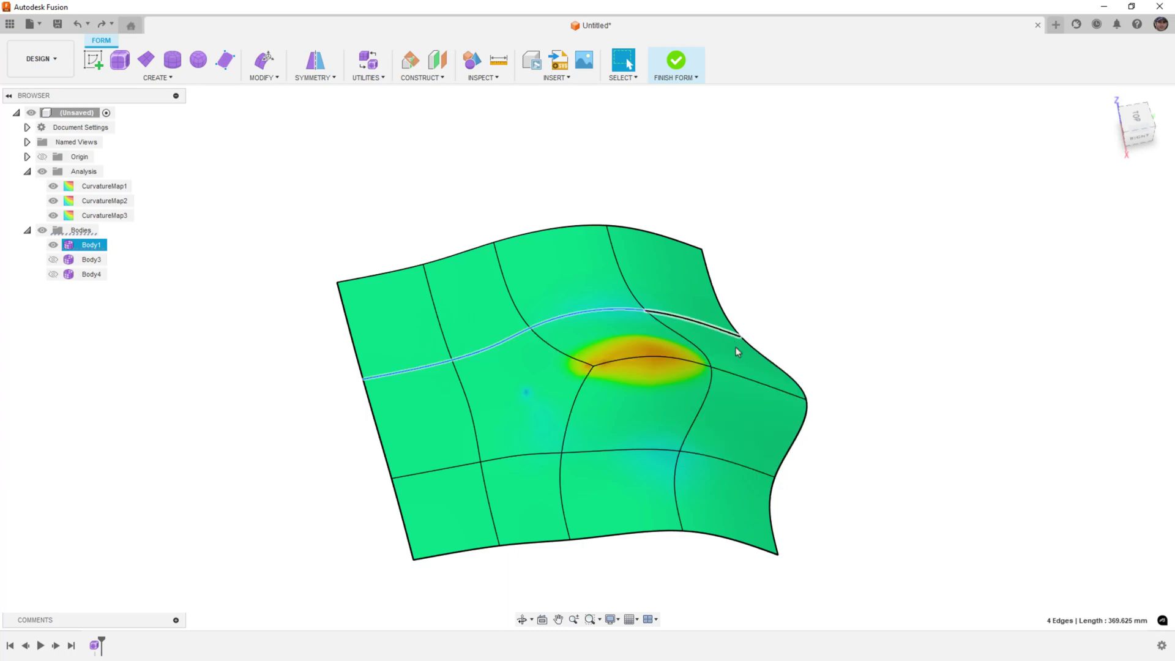
pyautogui.keyDown('shift'); pyautogui.doubleClick(717, 463); pyautogui.keyUp('shift')
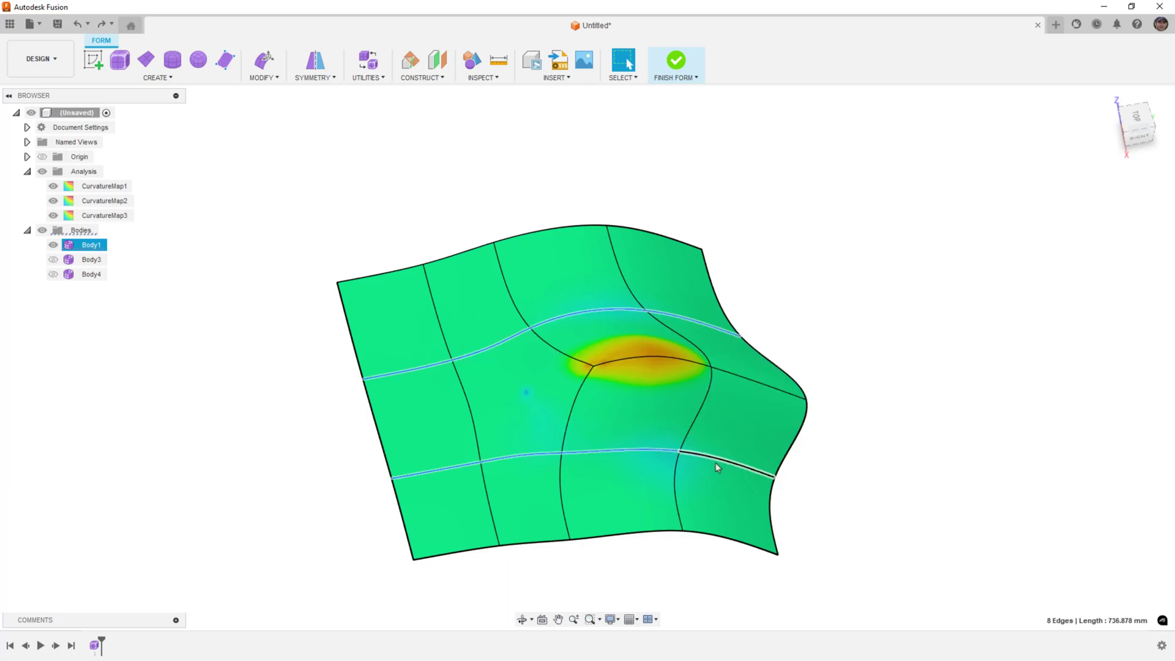
pyautogui.keyDown('shift'); pyautogui.doubleClick(481, 452); pyautogui.keyUp('shift')
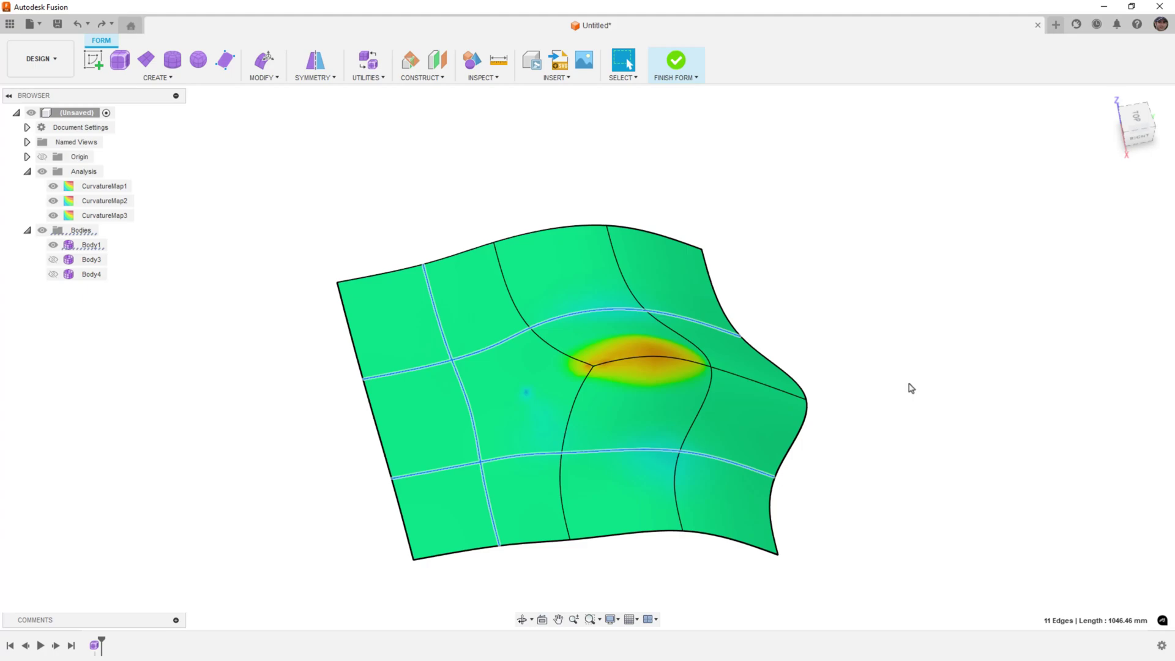
# Step: Show the form in box display and examine the raised face and the peak vertex where three edges meet
pyautogui.click(609, 376)
pyautogui.hotkey('alt', '1')
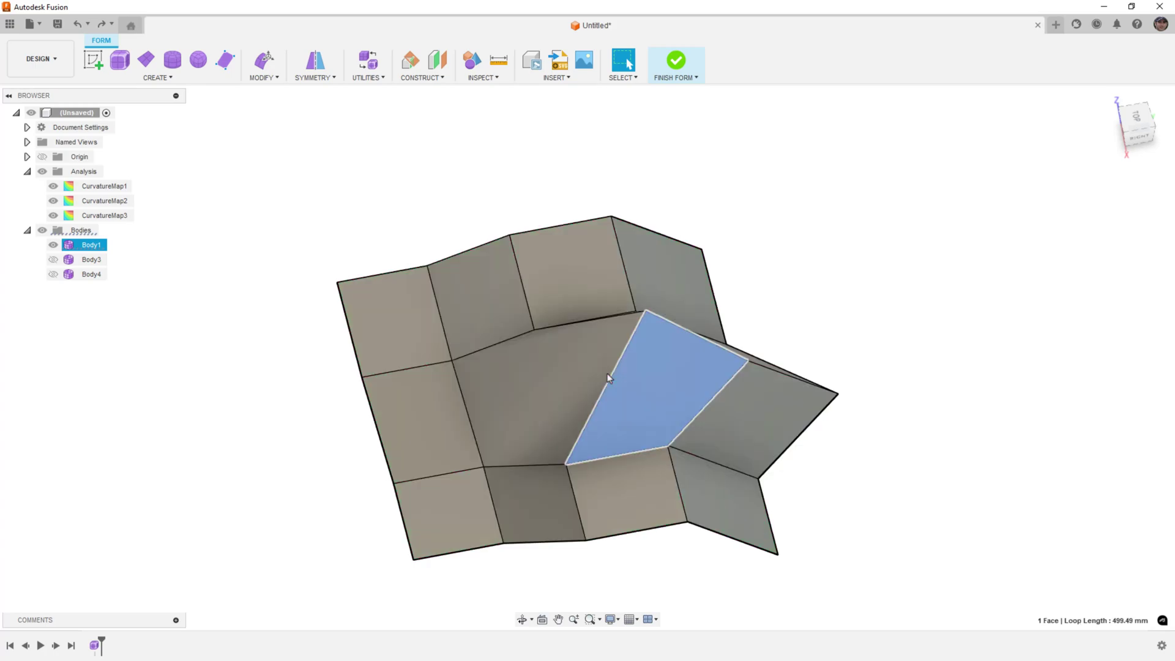
pyautogui.keyDown('shift'); pyautogui.moveTo(643, 334); pyautogui.dragTo(634, 346, button='middle'); pyautogui.keyUp('shift')
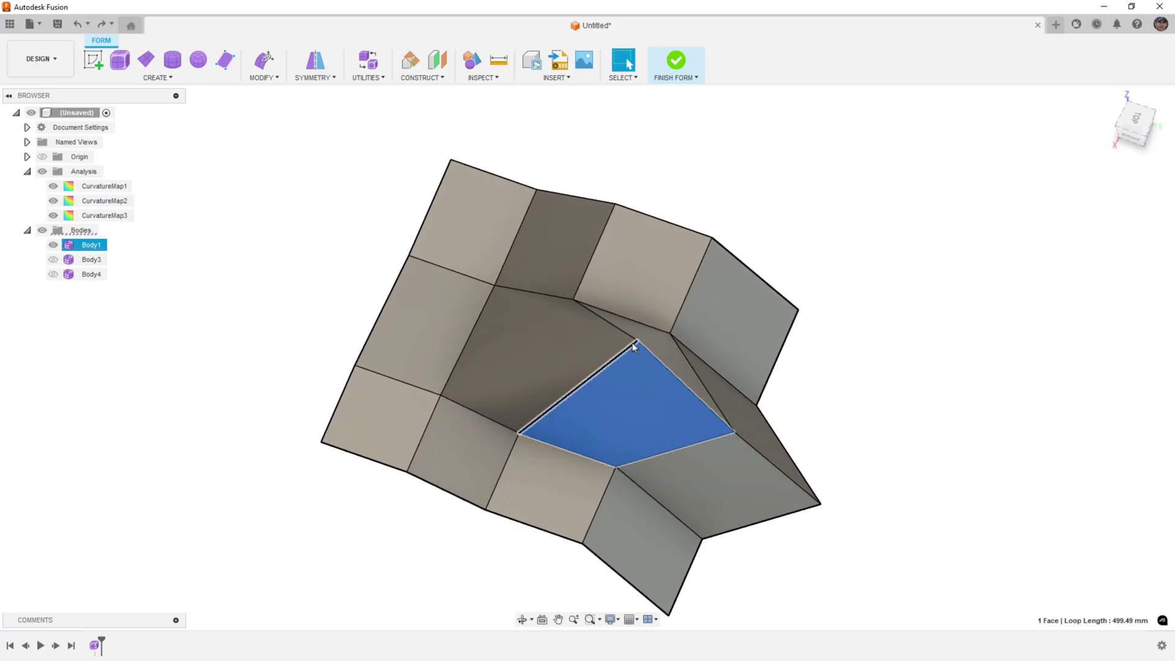
pyautogui.click(636, 342)
pyautogui.keyDown('shift'); pyautogui.moveTo(721, 367); pyautogui.dragTo(930, 387, button='middle'); pyautogui.keyUp('shift')
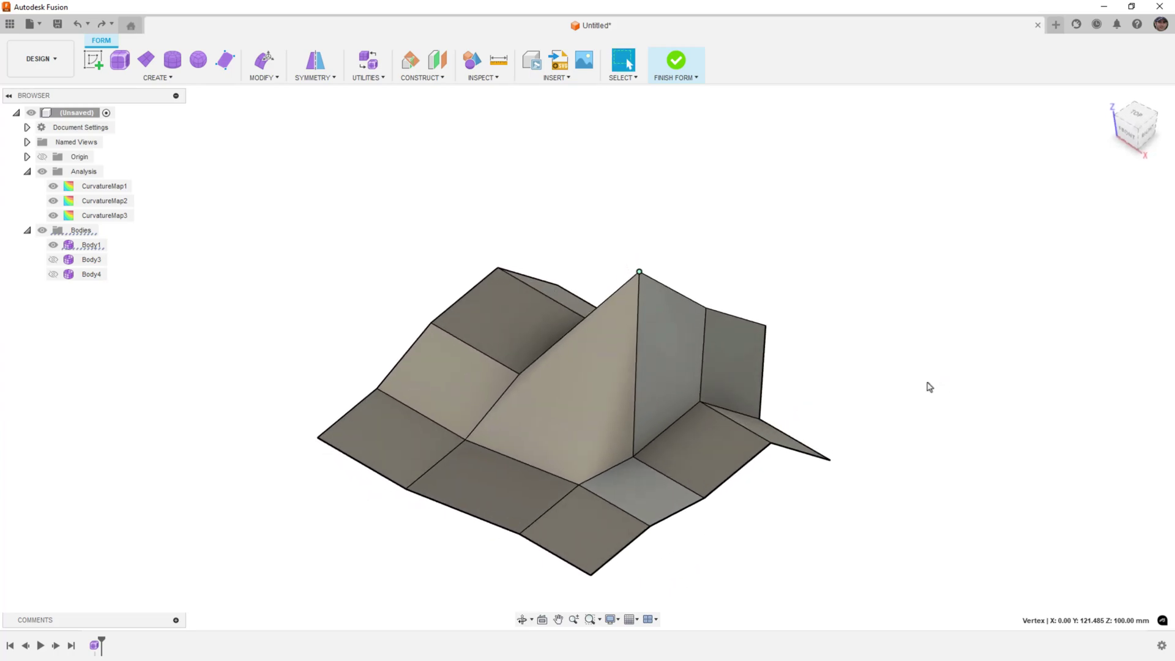
# Step: Compare the five-sided face beside the peak with its corner vertex and a neighbouring face, restore smooth display, and clear the selection
pyautogui.click(579, 450)
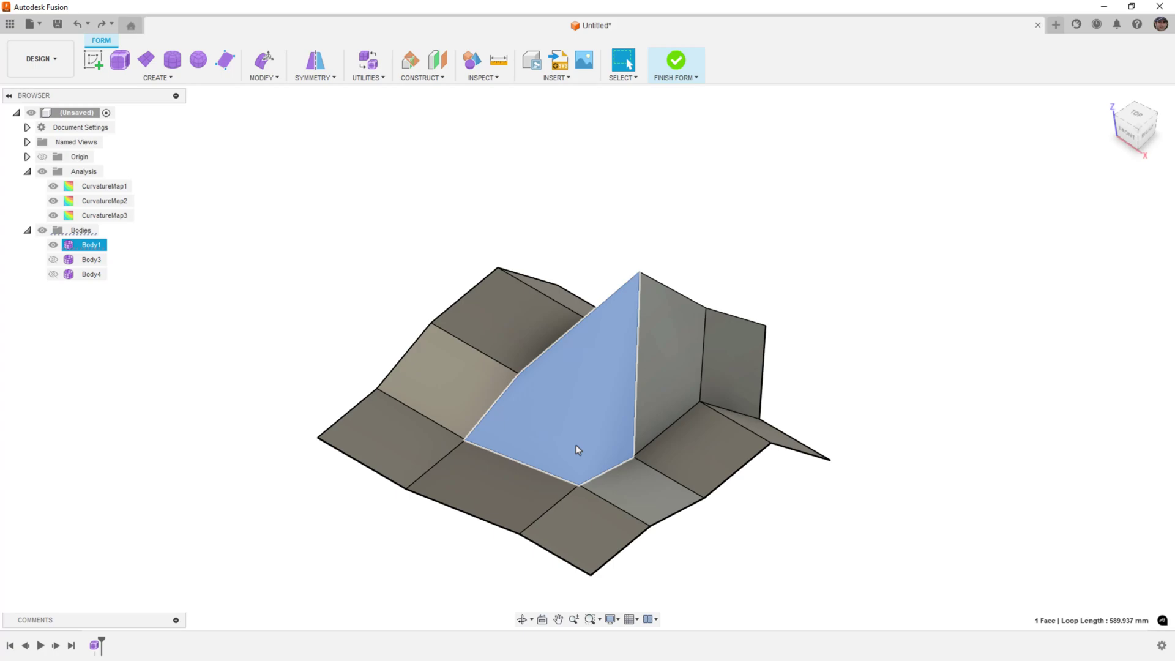
pyautogui.click(579, 486)
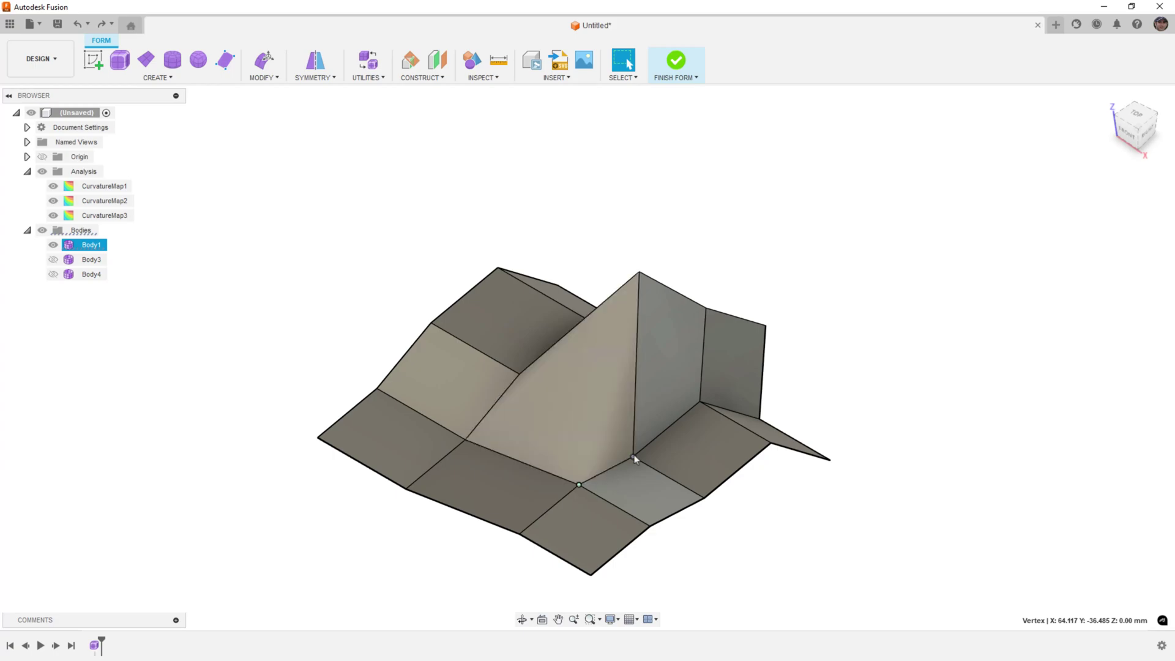
pyautogui.click(519, 491)
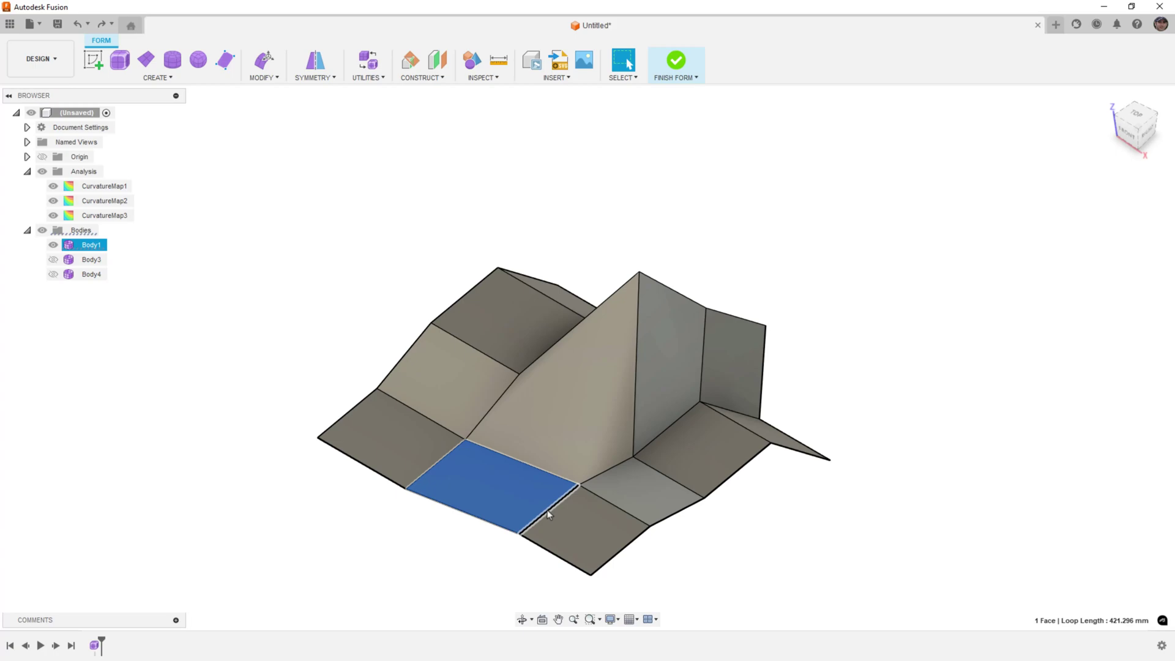
pyautogui.click(593, 459)
pyautogui.hotkey('alt', '3')
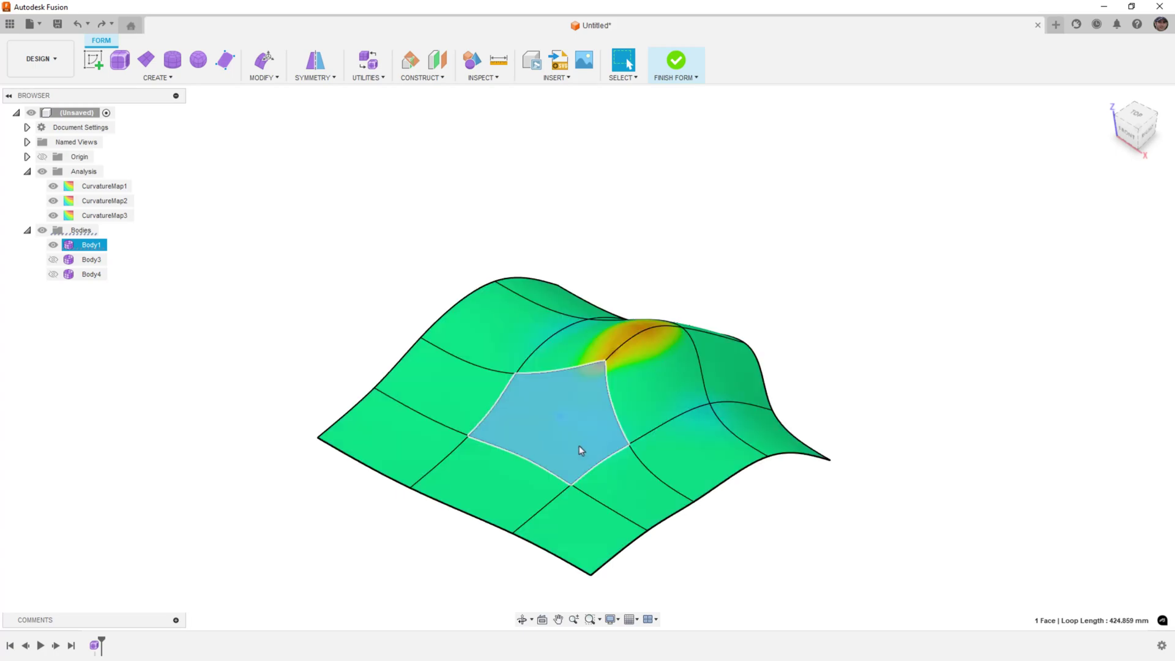
pyautogui.click(349, 362)
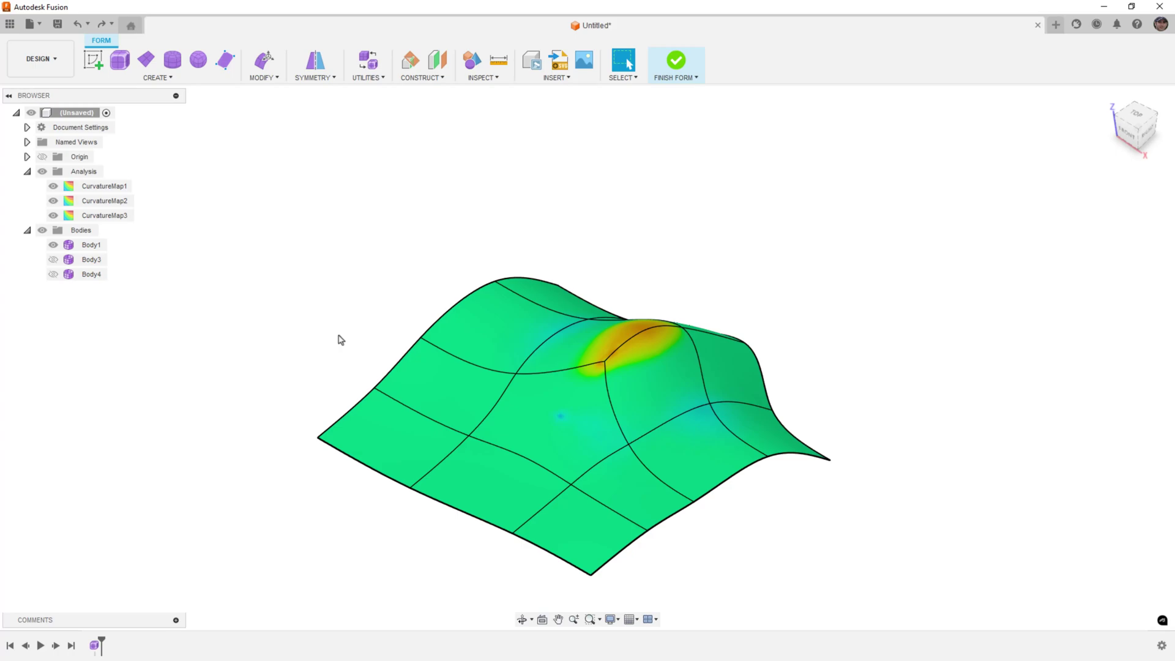
# Step: Run Repair Body on Body1 and convert the interior star point to a T point
pyautogui.click(385, 79)
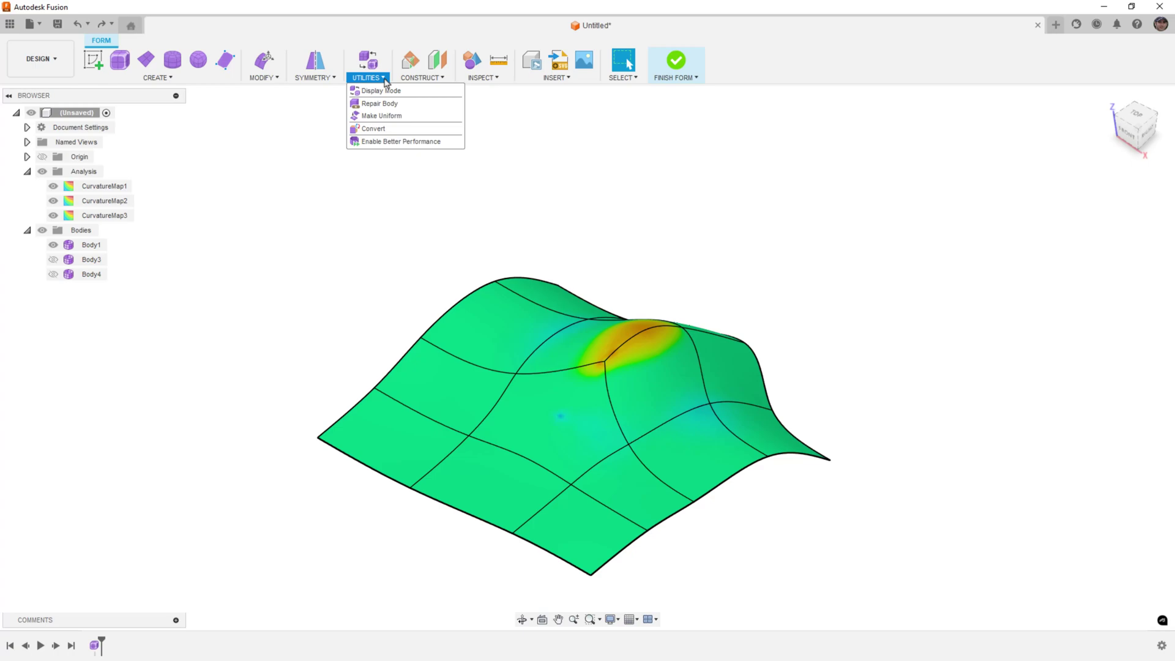
pyautogui.click(382, 103)
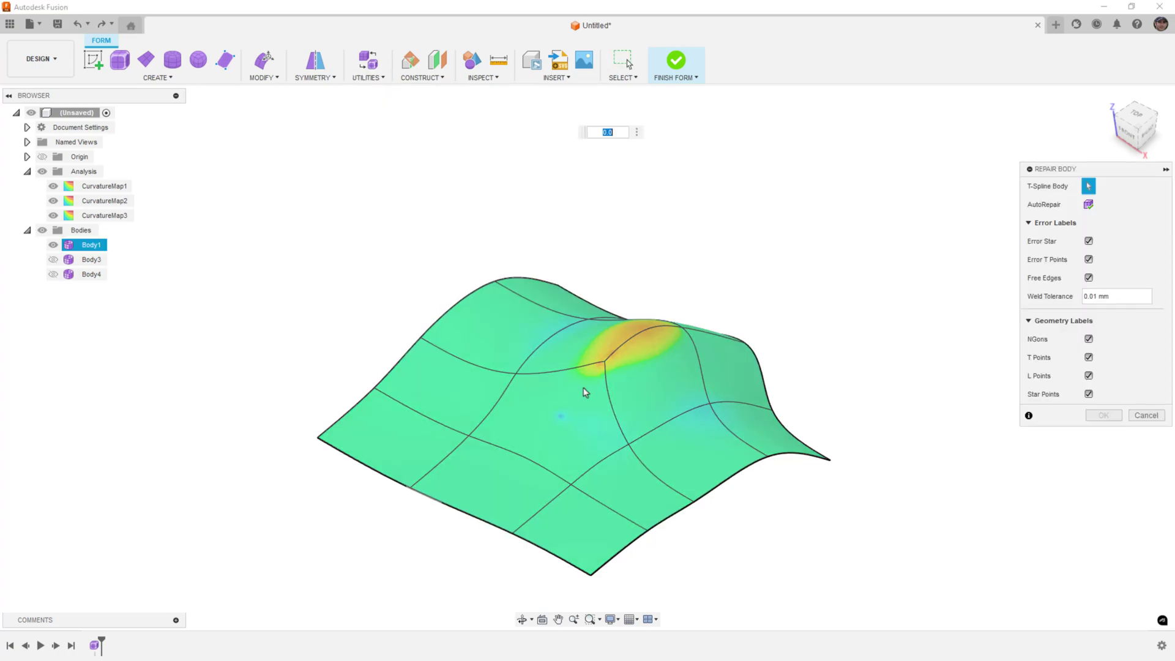
pyautogui.click(605, 367)
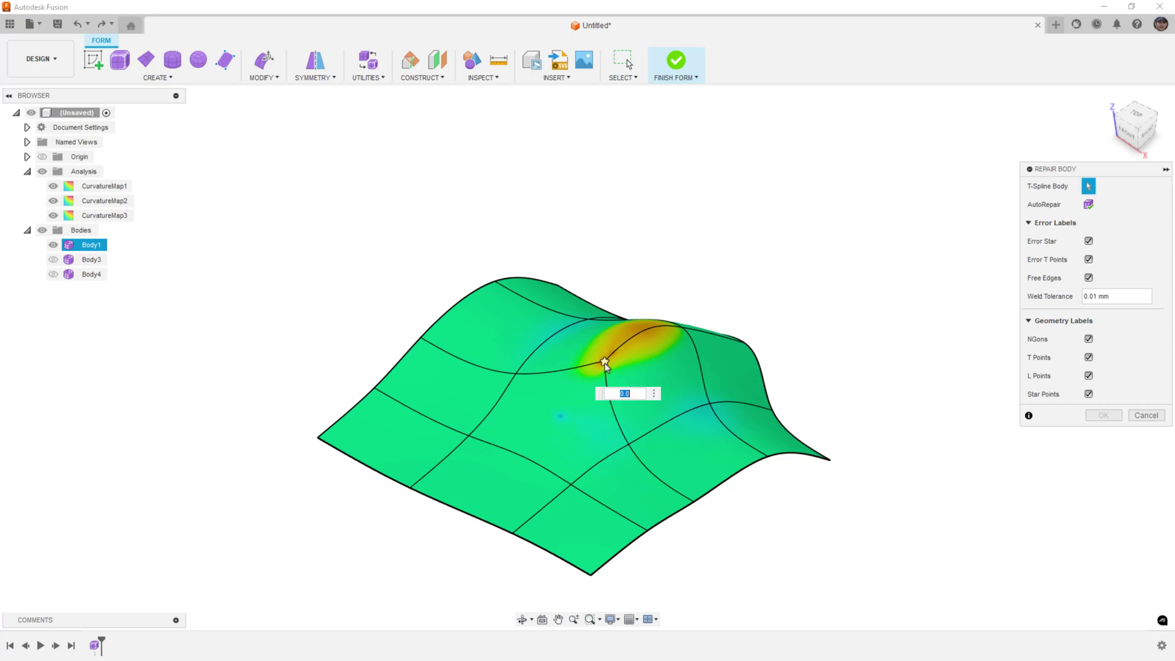
pyautogui.click(604, 363)
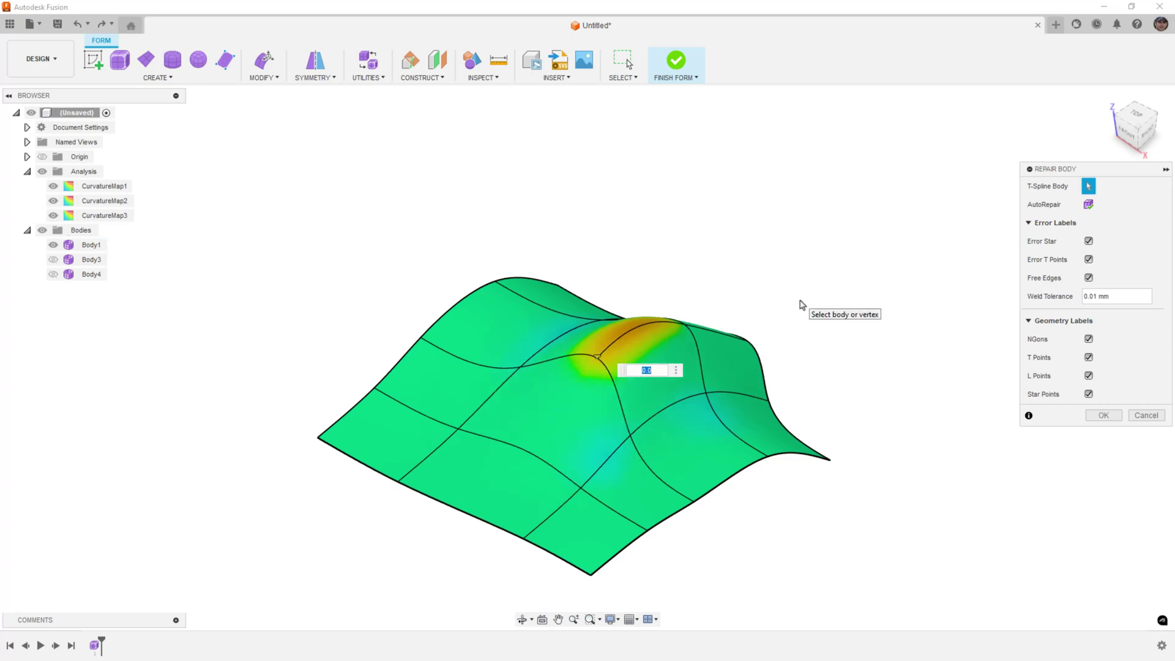
# Step: Convert the interior T point back to a star point and apply the body repair
pyautogui.keyDown('shift'); pyautogui.moveTo(805, 333); pyautogui.dragTo(734, 367, button='middle'); pyautogui.keyUp('shift')
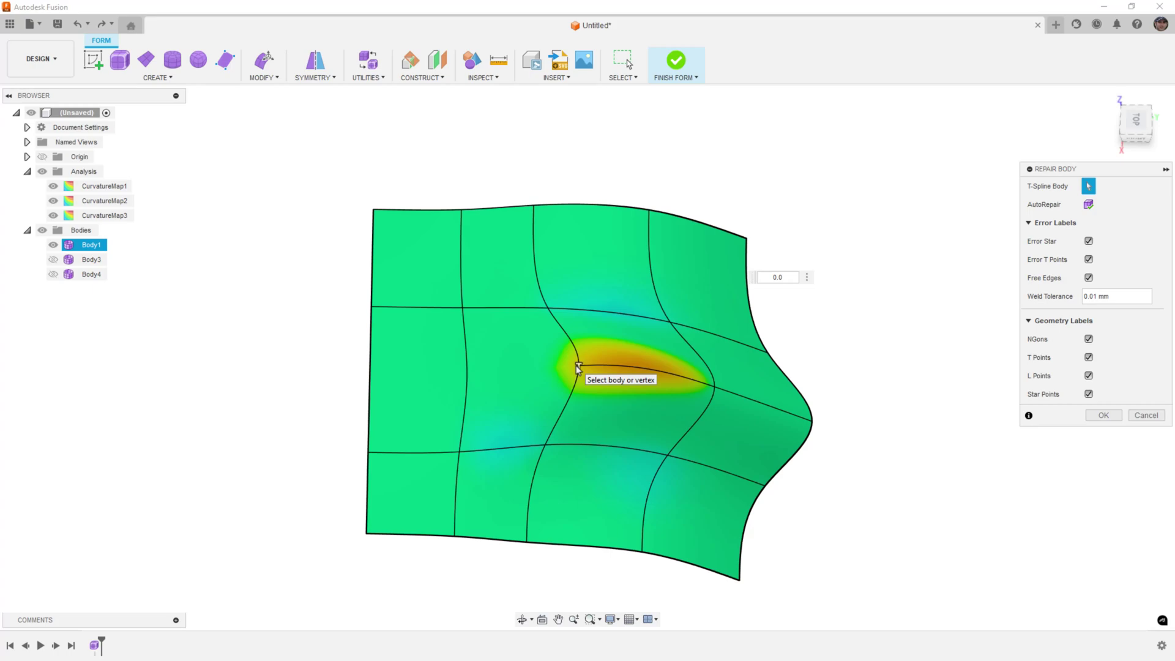
pyautogui.click(579, 367)
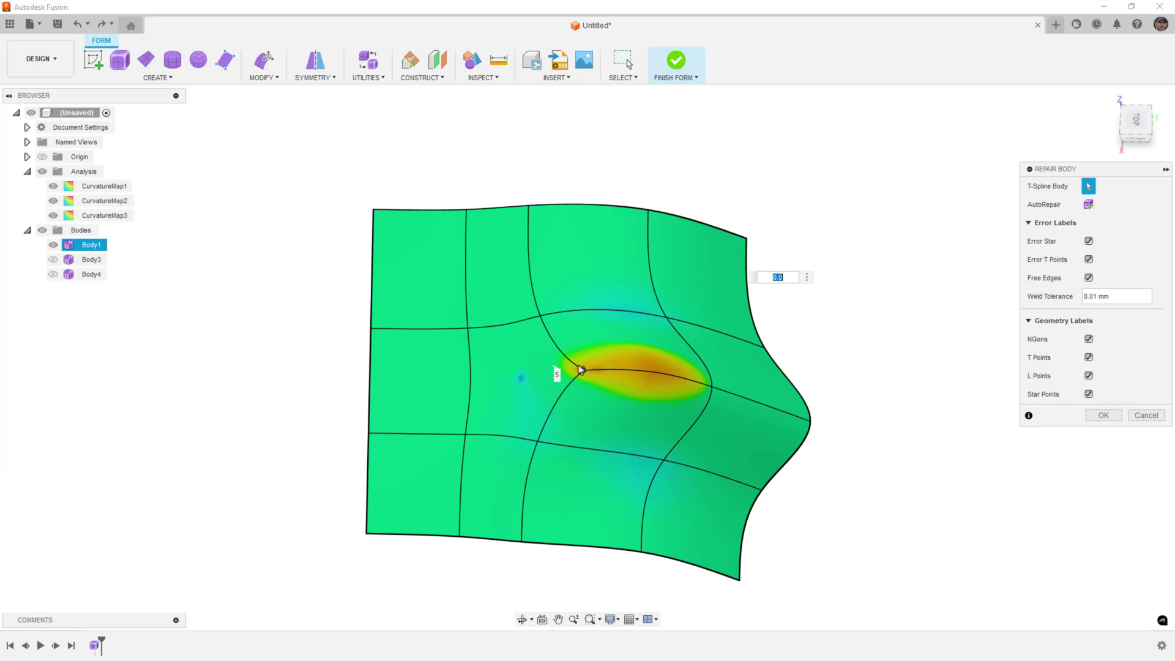
pyautogui.keyDown('shift'); pyautogui.moveTo(742, 462); pyautogui.dragTo(733, 425, button='middle'); pyautogui.keyUp('shift')
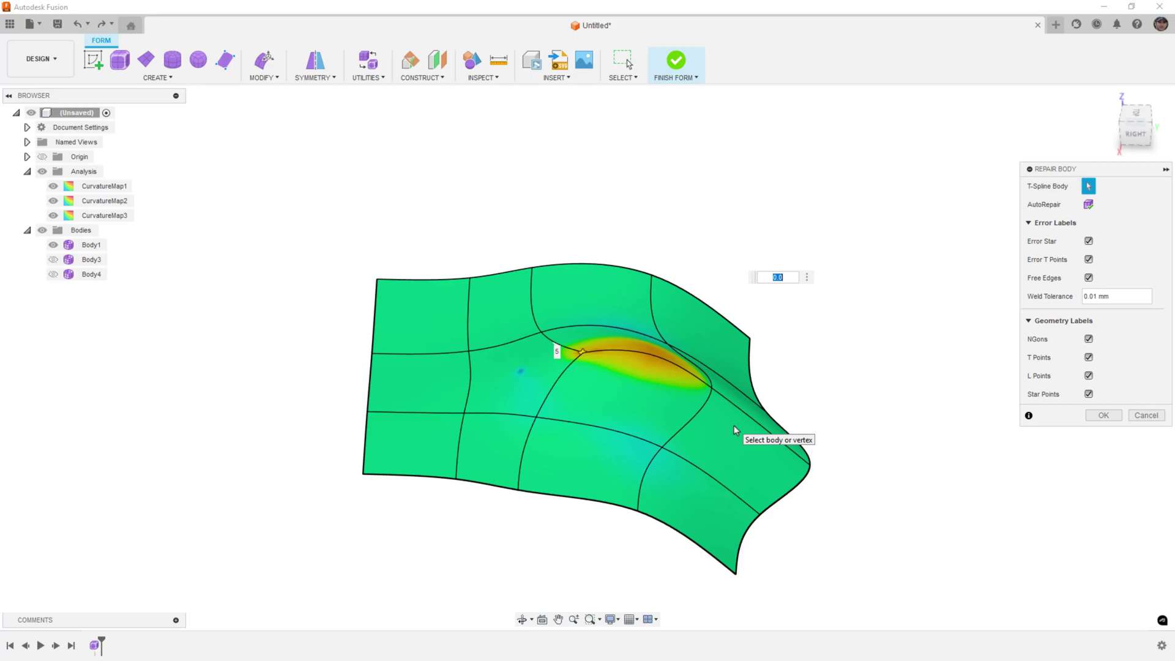
pyautogui.click(1102, 415)
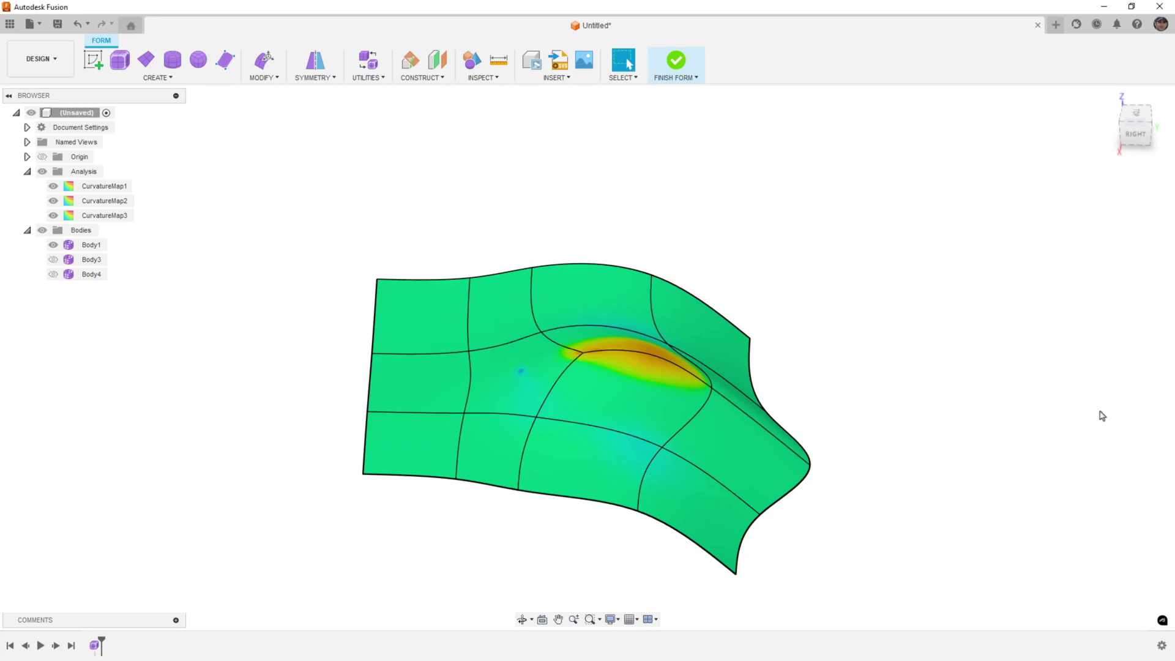
# Step: Insert a row of four points in Simple mode across the crosswise edges near the front border, ending at the outer edge
pyautogui.click(265, 77)
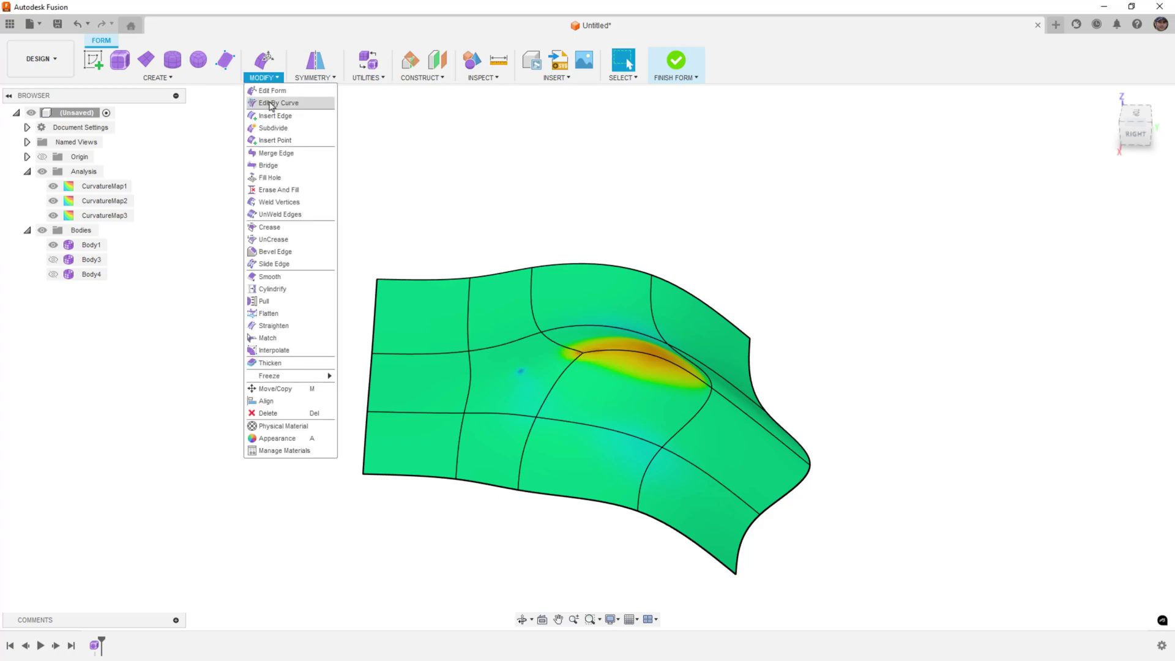
pyautogui.click(270, 140)
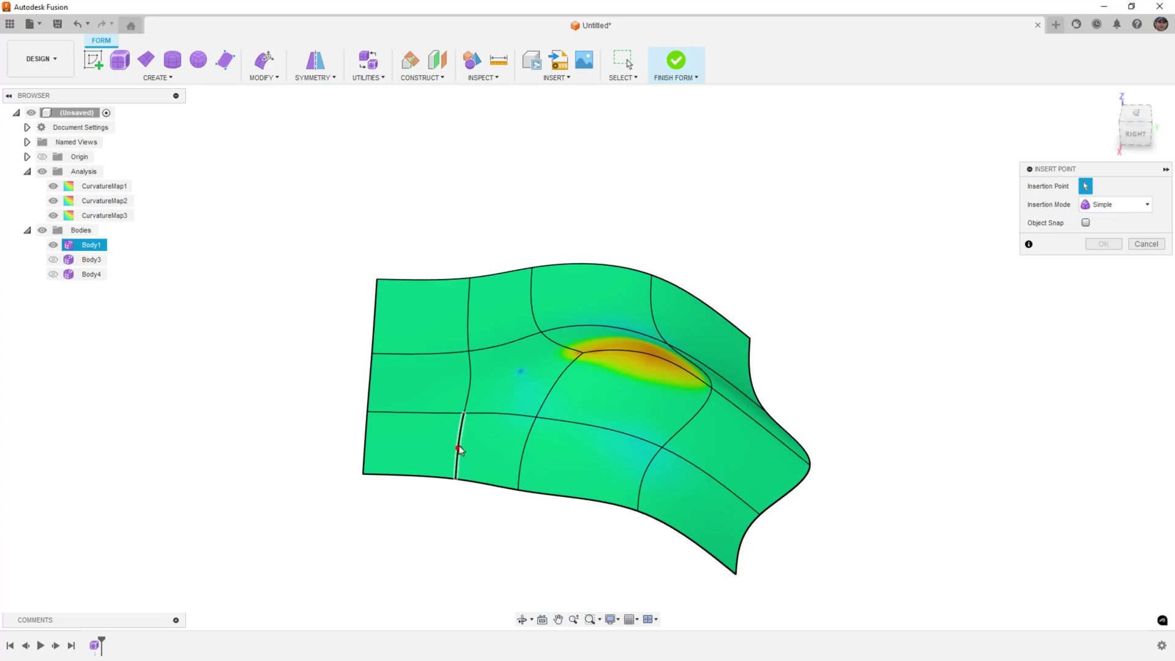
pyautogui.click(458, 448)
pyautogui.click(522, 457)
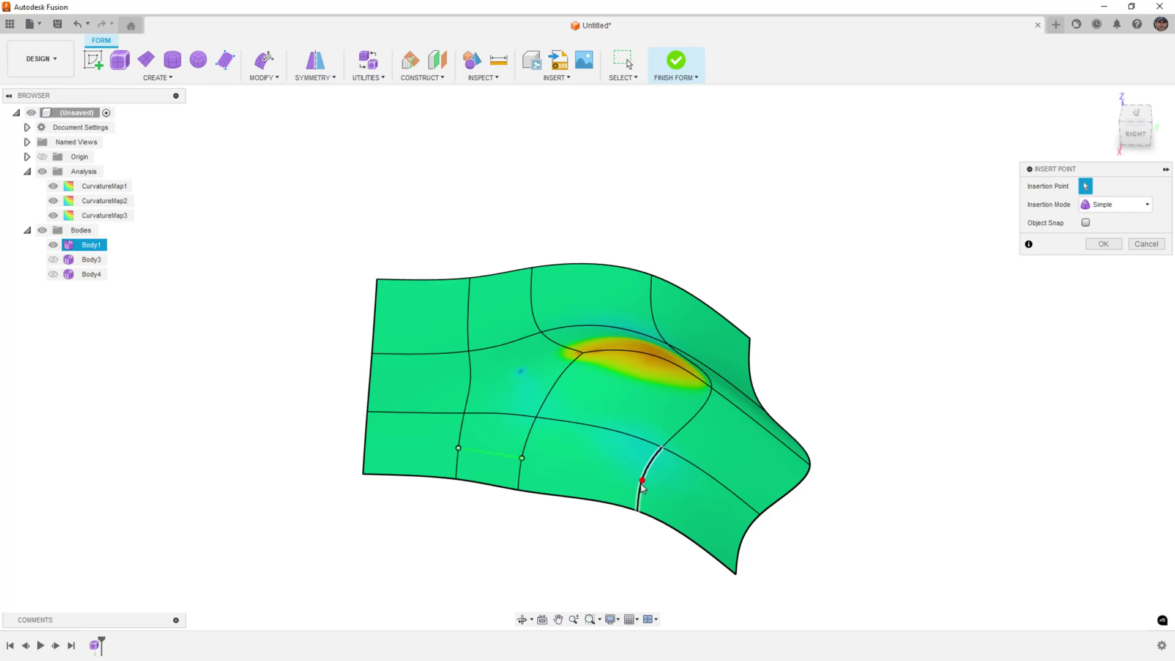
pyautogui.click(642, 480)
pyautogui.click(741, 544)
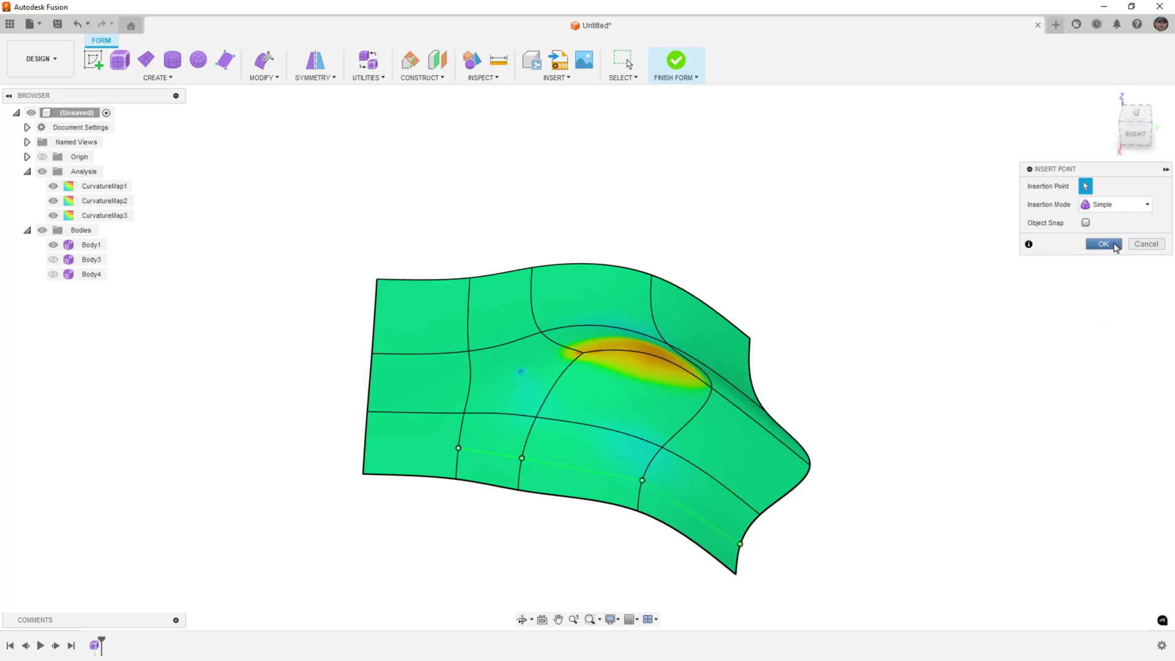
pyautogui.click(1114, 245)
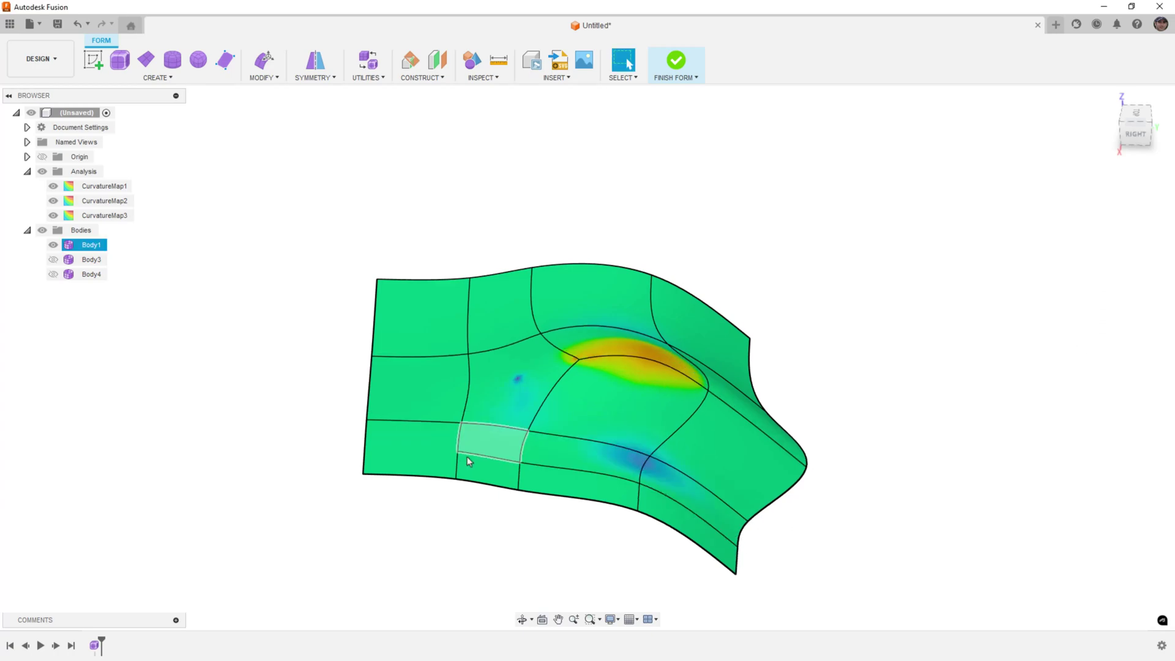
# Step: Raise the last three vertices of the inserted edge row with Edit Form, leaving its starting vertex in place
pyautogui.click(520, 462)
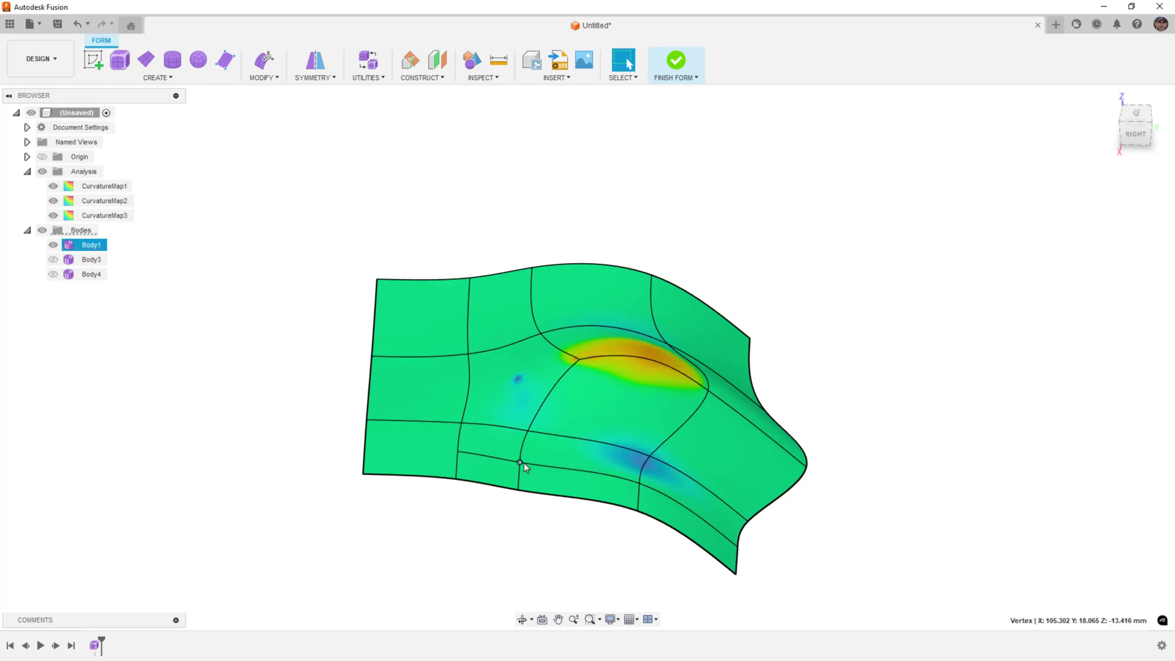
pyautogui.keyDown('shift'); pyautogui.click(640, 484); pyautogui.keyUp('shift')
pyautogui.keyDown('shift'); pyautogui.click(737, 546); pyautogui.keyUp('shift')
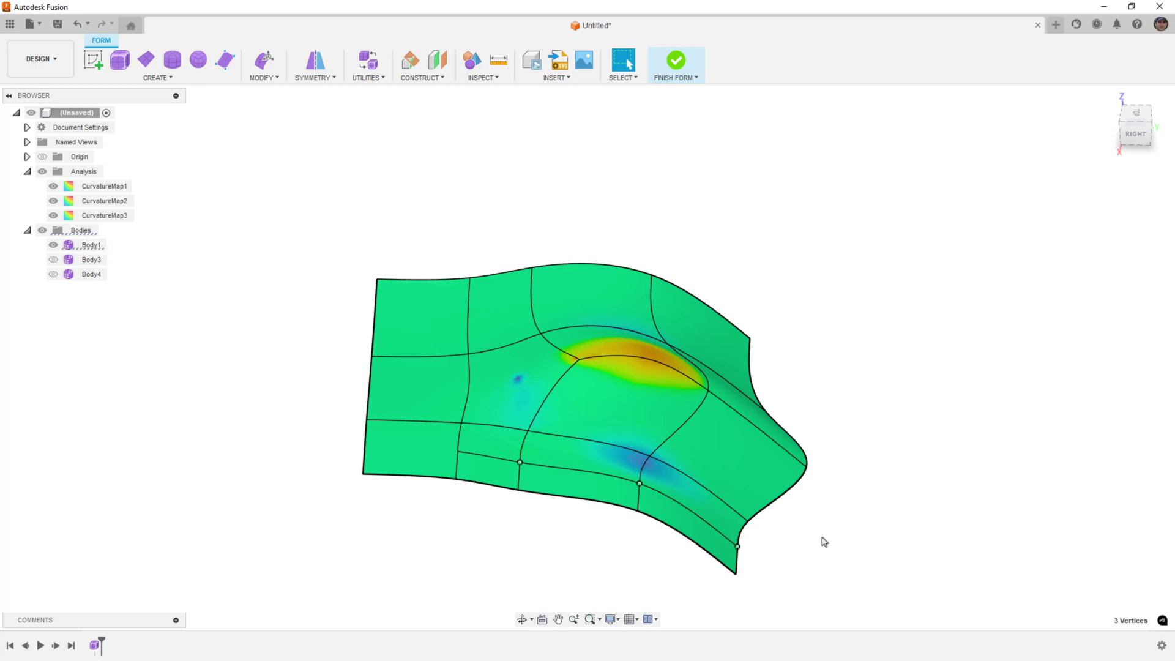
pyautogui.moveTo(824, 542); pyautogui.dragTo(1010, 419, button='right')
pyautogui.keyDown('shift'); pyautogui.moveTo(863, 451); pyautogui.dragTo(854, 410, button='middle'); pyautogui.keyUp('shift')
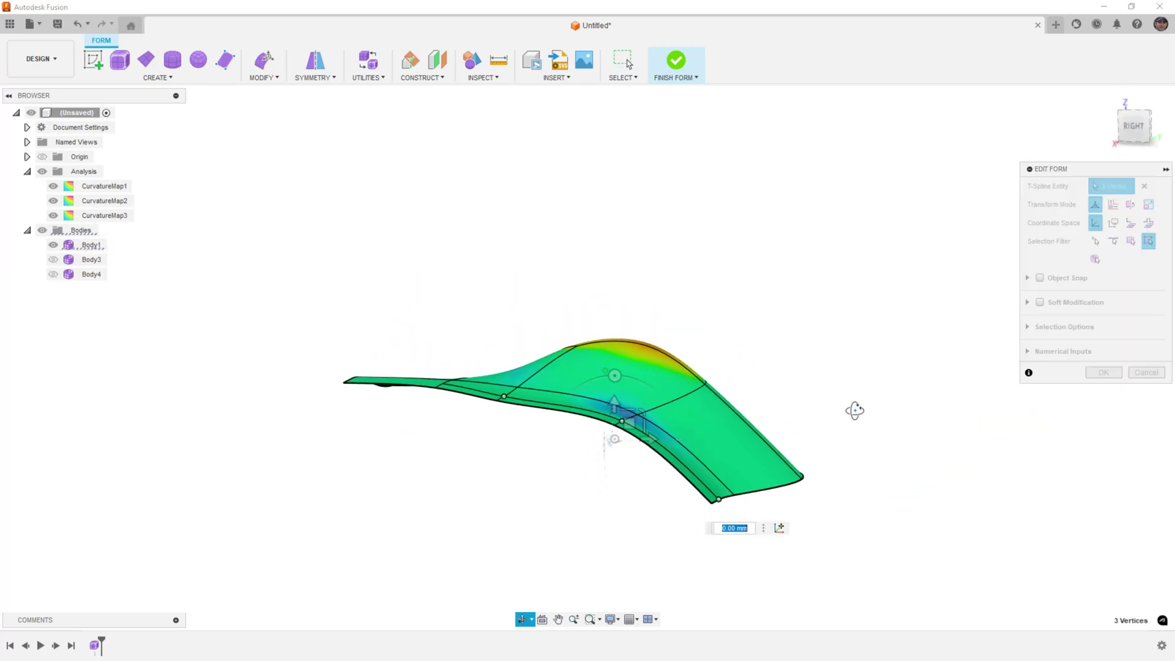
pyautogui.moveTo(622, 420); pyautogui.dragTo(633, 393)
pyautogui.keyDown('shift'); pyautogui.moveTo(577, 467); pyautogui.dragTo(581, 483, button='middle'); pyautogui.keyUp('shift')
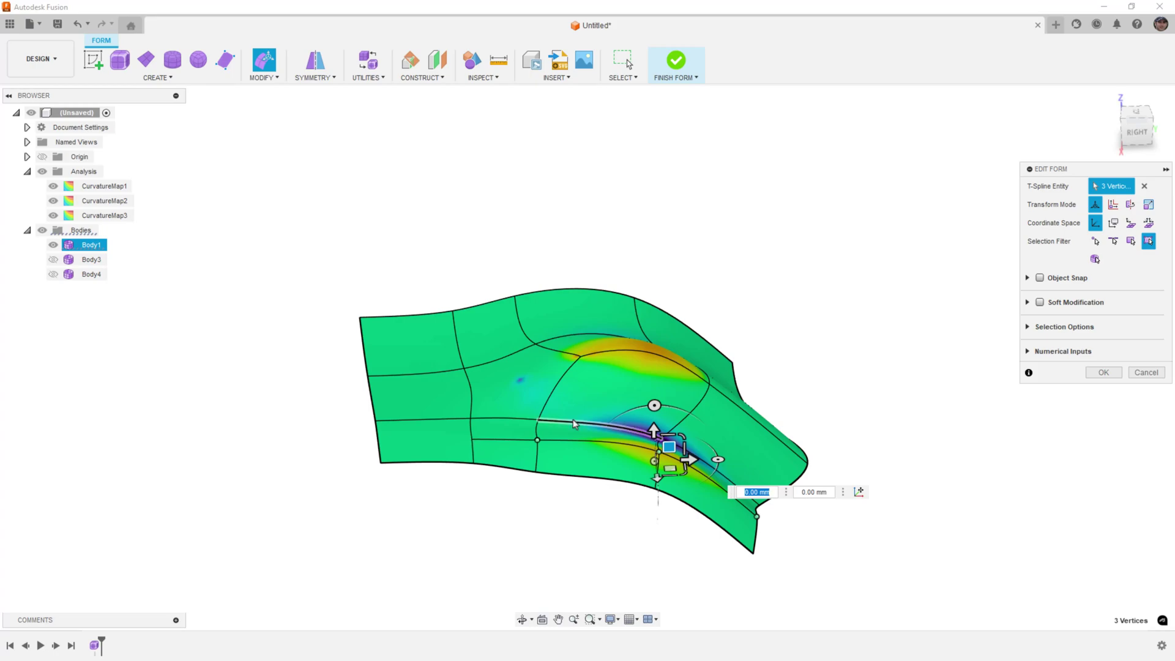
pyautogui.click(1103, 372)
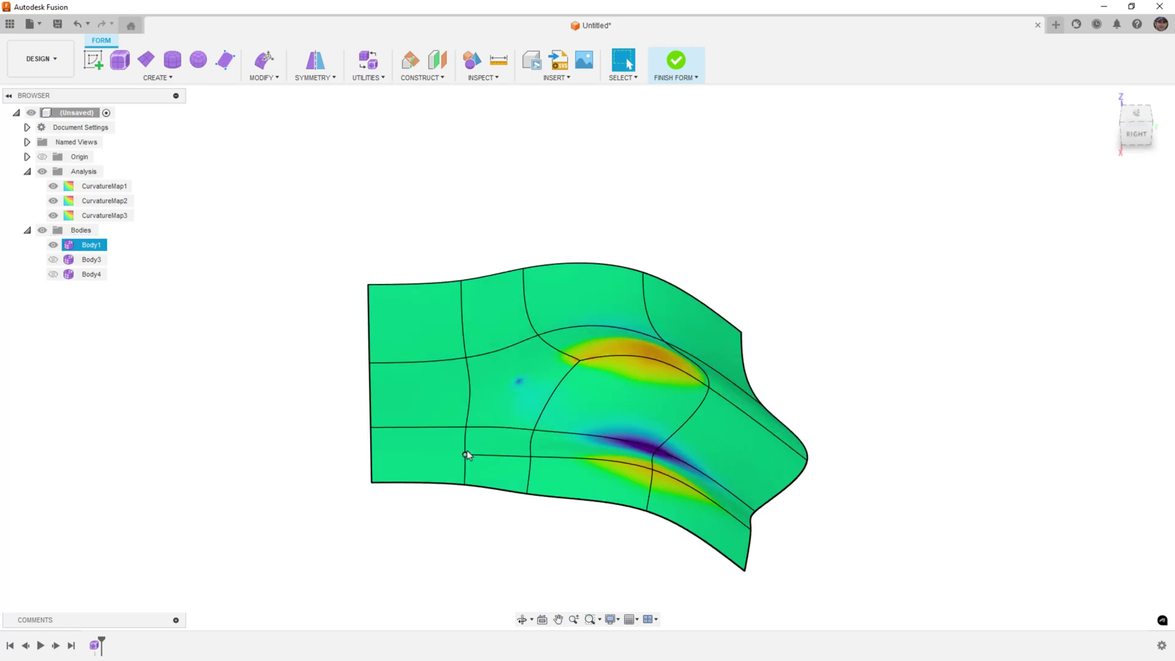
# Step: Delete the inserted edge row near the front border and clear the selection
pyautogui.click(477, 454)
pyautogui.press('Delete')
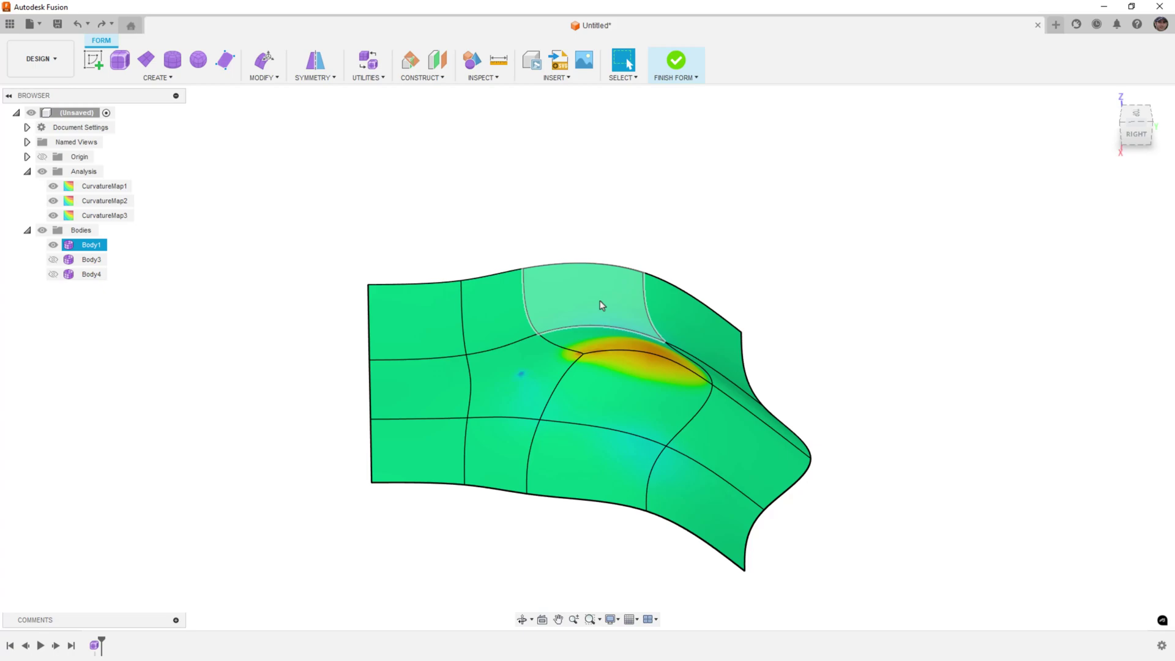
pyautogui.click(485, 231)
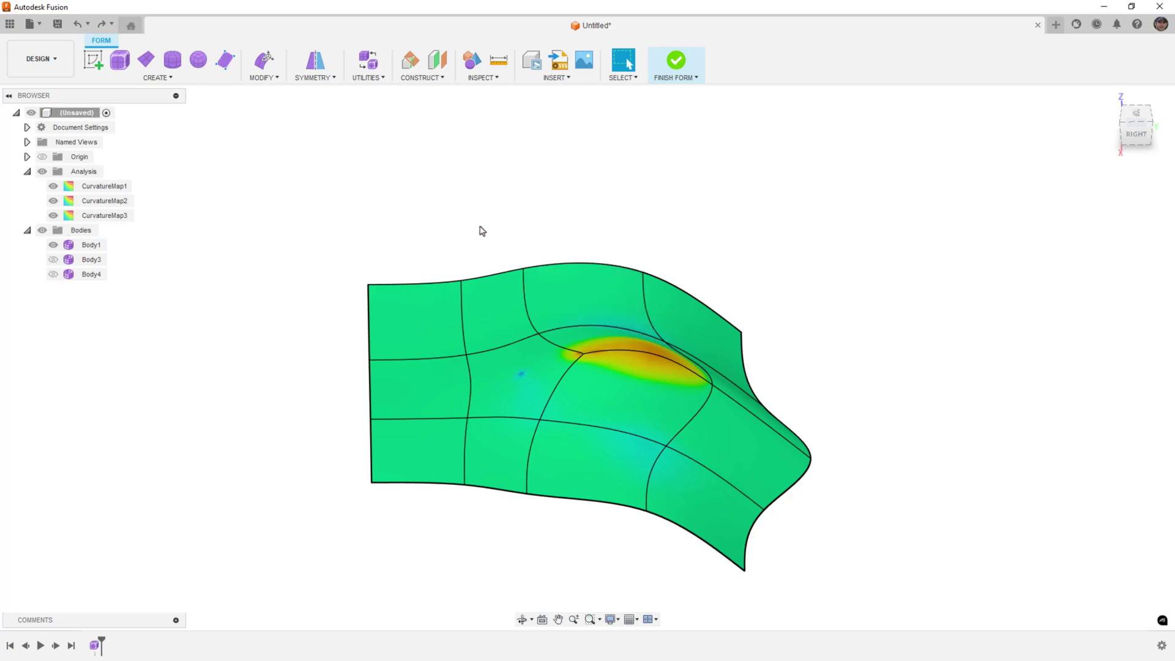
# Step: Subdivide all faces of the form body, including the five-sided face, with the Exact insert mode
pyautogui.keyDown('shift'); pyautogui.moveTo(480, 230); pyautogui.dragTo(478, 267, button='middle'); pyautogui.keyUp('shift')
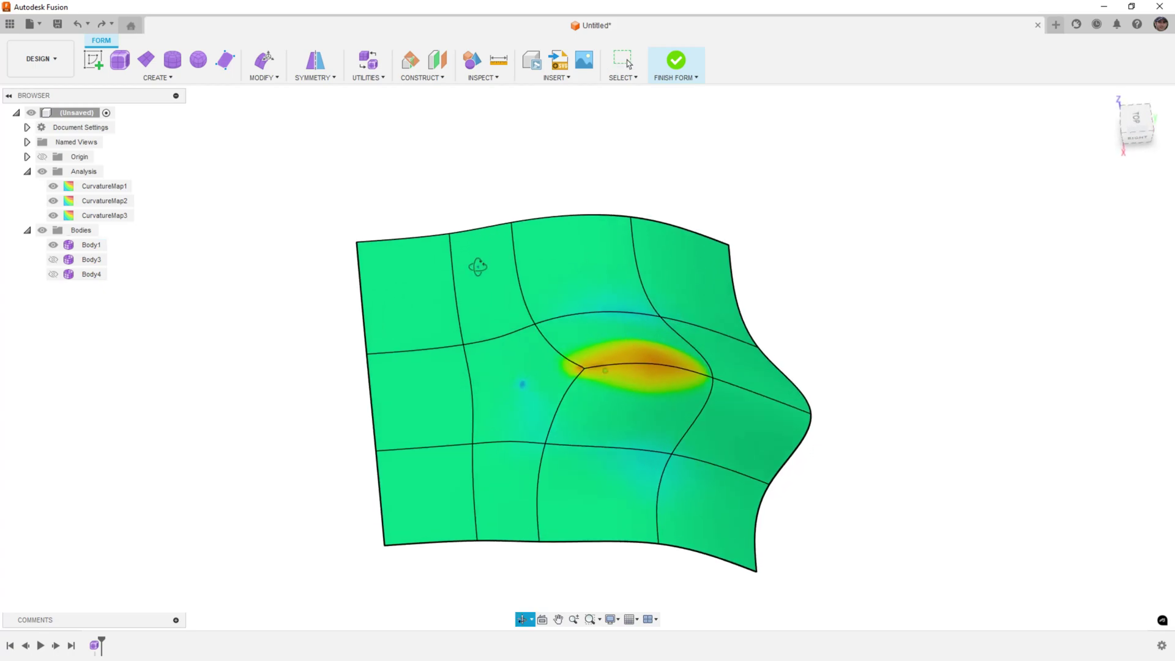
pyautogui.click(485, 396)
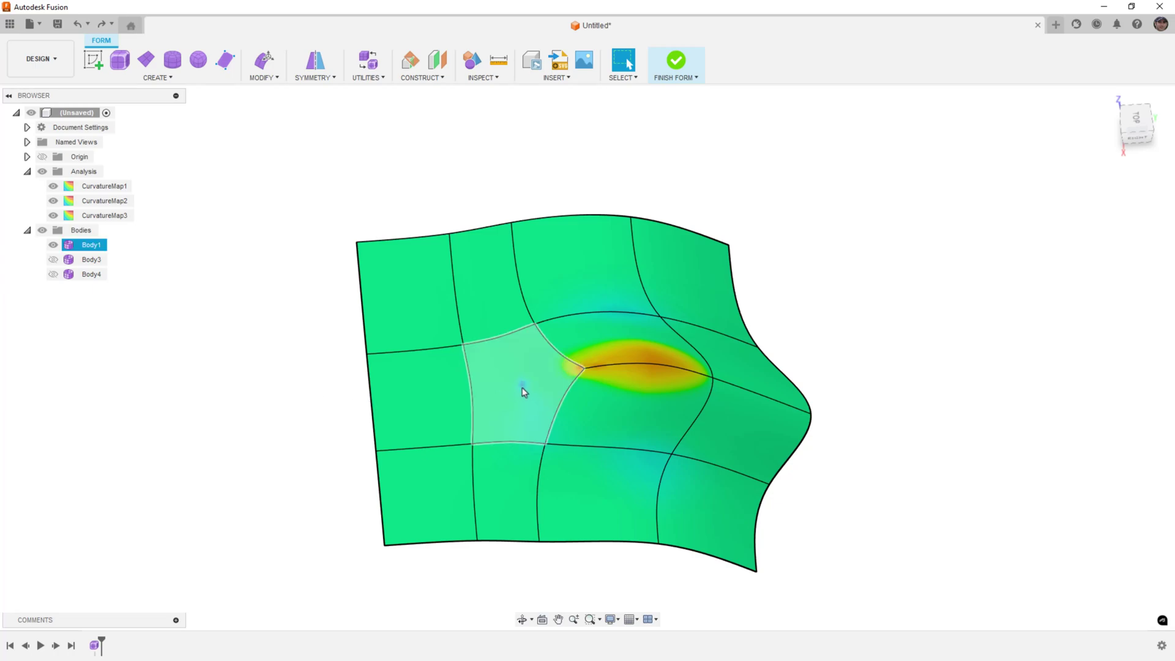
pyautogui.click(256, 390)
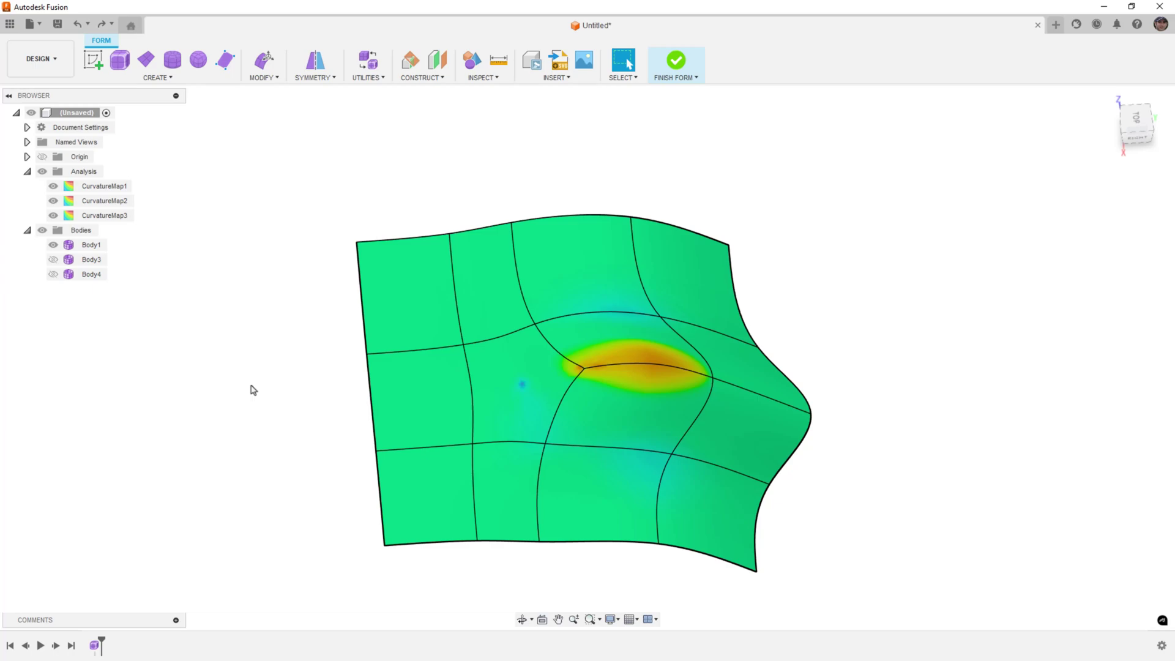
pyautogui.click(279, 82)
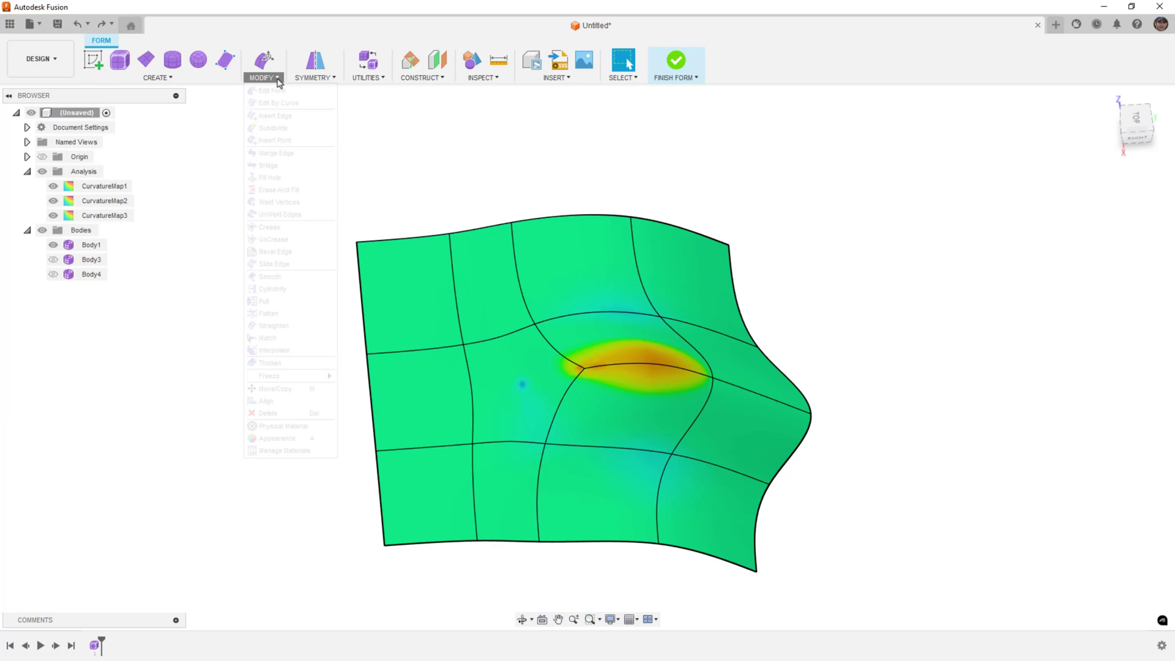
pyautogui.click(273, 128)
pyautogui.moveTo(281, 154); pyautogui.dragTo(851, 596)
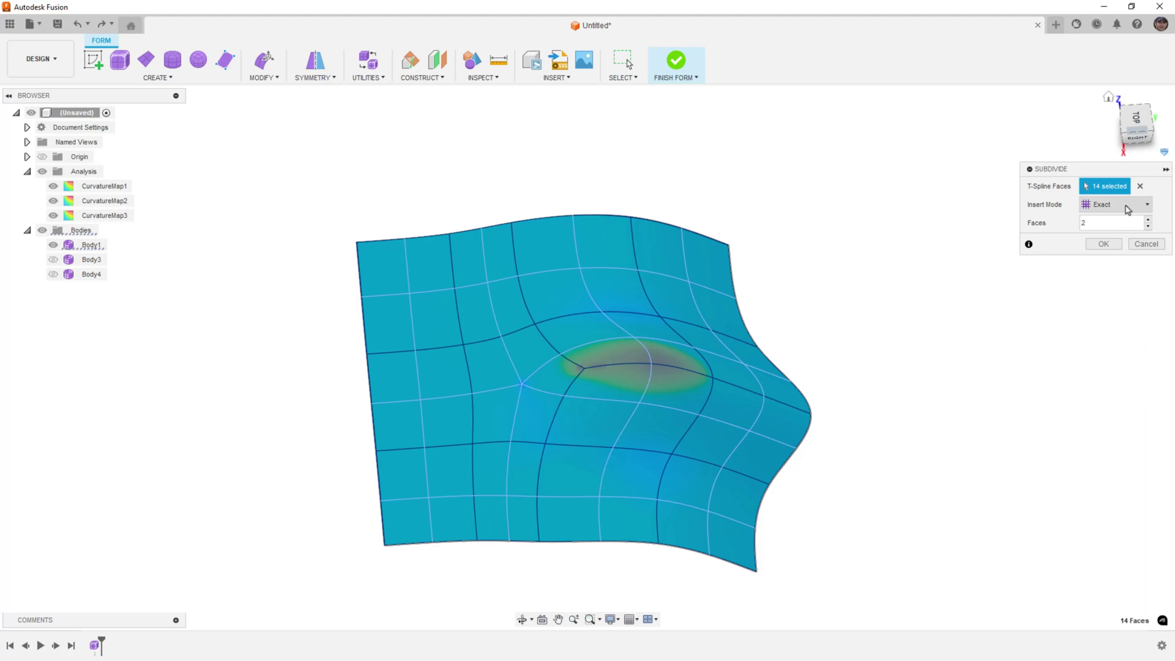
pyautogui.click(1104, 244)
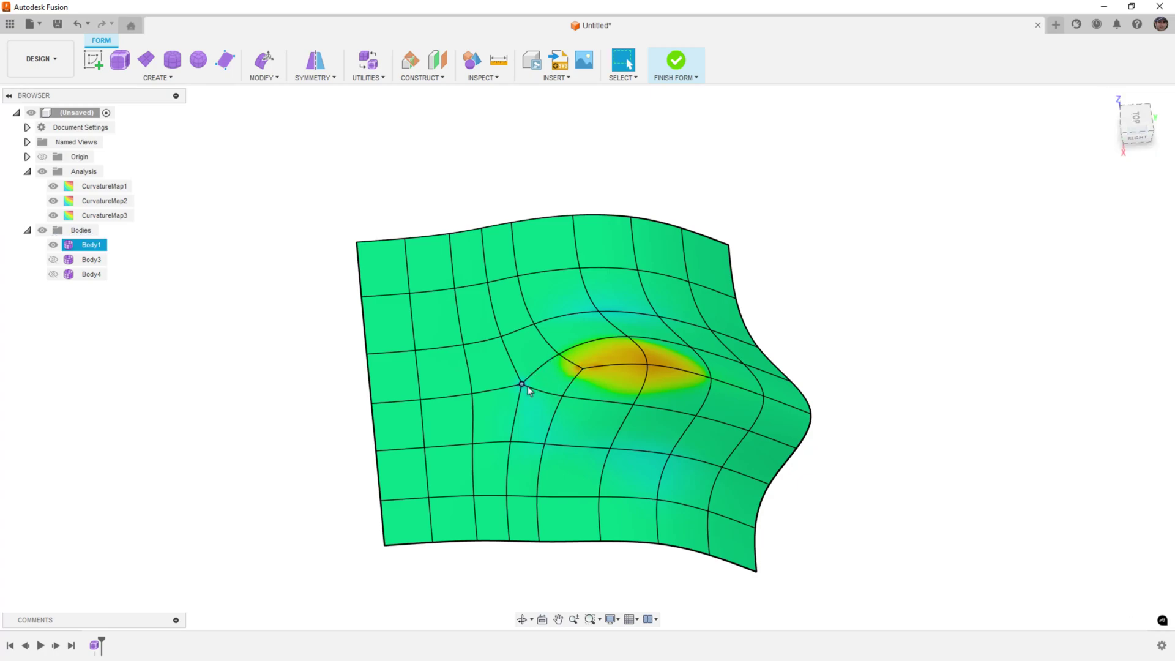
# Step: Examine the curvature around the new star point in the former five-sided face and undo the subdivision
pyautogui.scroll(6, 322, 399)
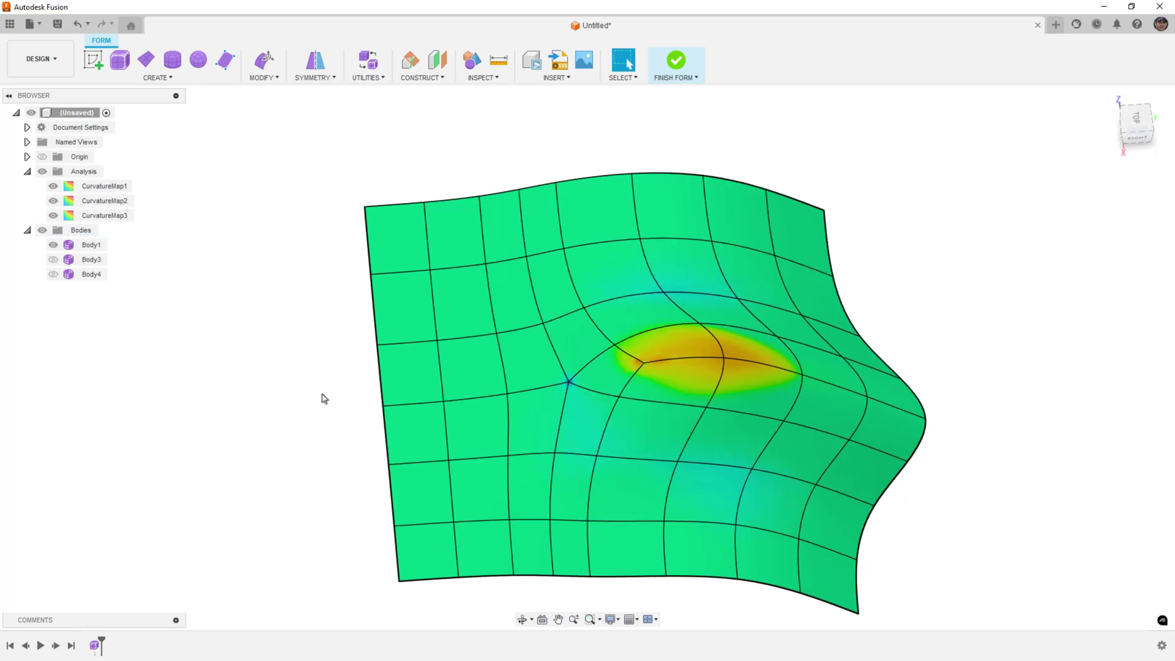
pyautogui.scroll(5, 637, 387)
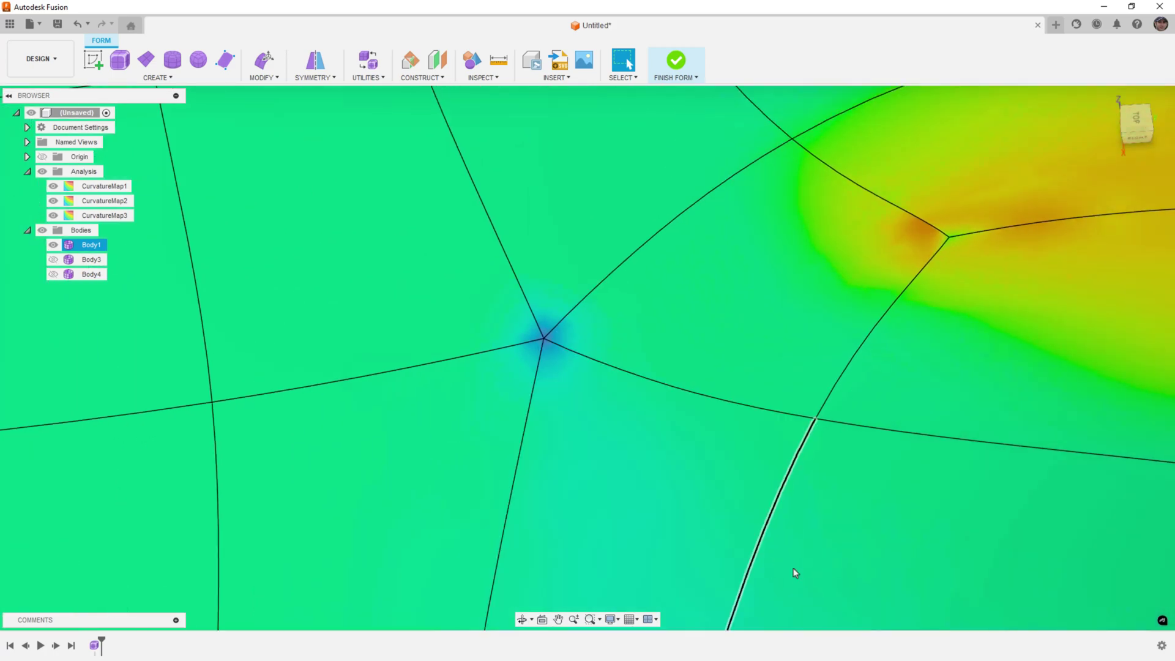
pyautogui.scroll(-3, 895, 475)
pyautogui.scroll(-3, 520, 357)
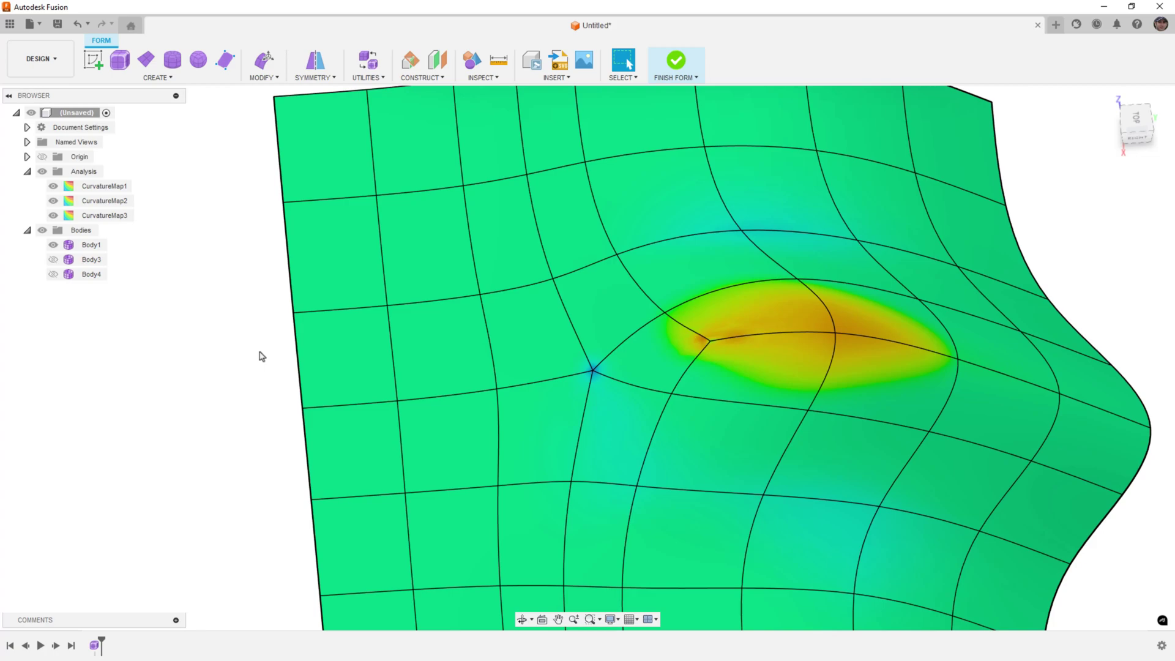
pyautogui.scroll(-3, 262, 357)
pyautogui.keyDown('shift'); pyautogui.moveTo(221, 365); pyautogui.dragTo(289, 367, button='middle'); pyautogui.keyUp('shift')
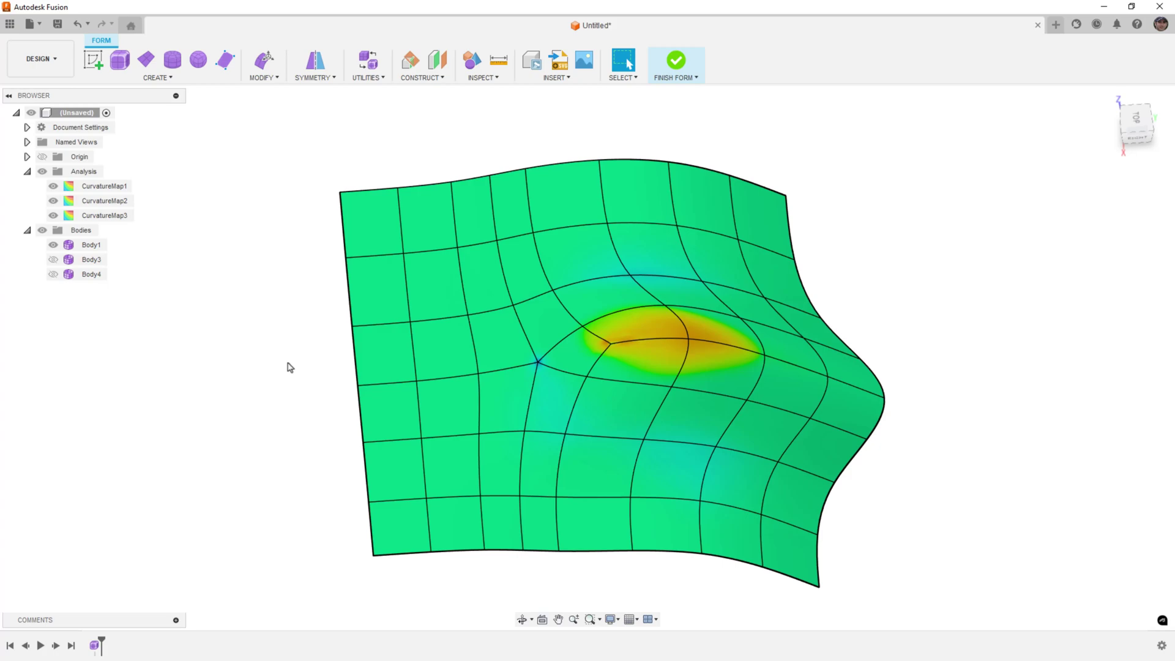
pyautogui.hotkey('ctrl', 'z')
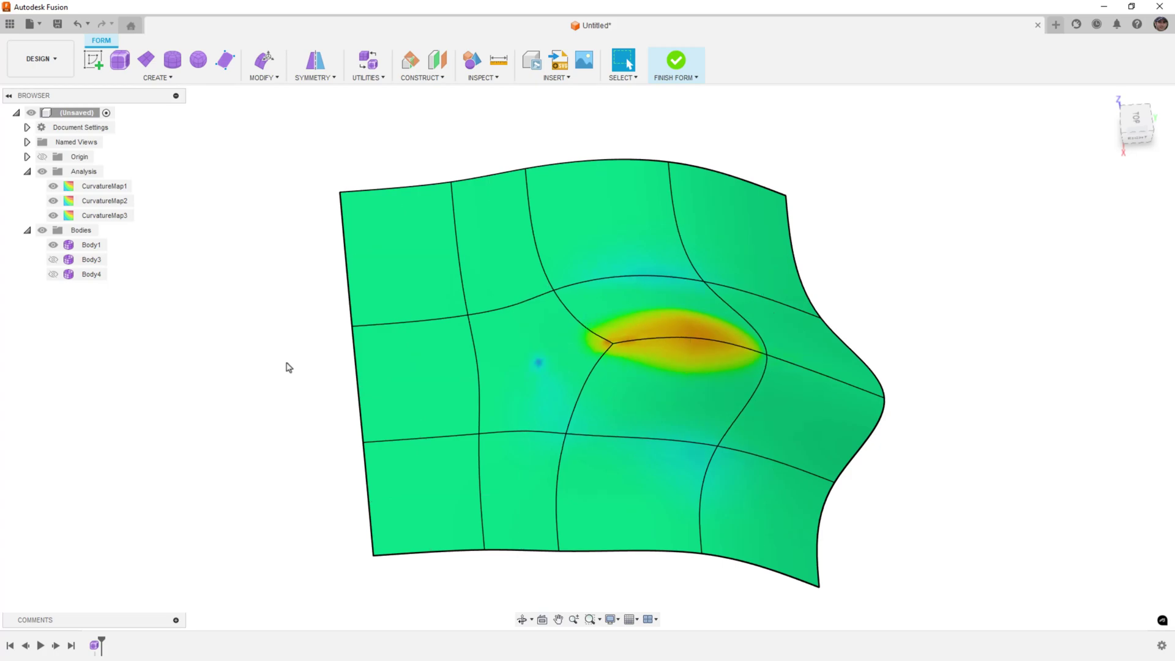
# Step: Insert a row of three points in Simple mode from the interior point beside the curvature peak across to the flat outer border
pyautogui.click(264, 77)
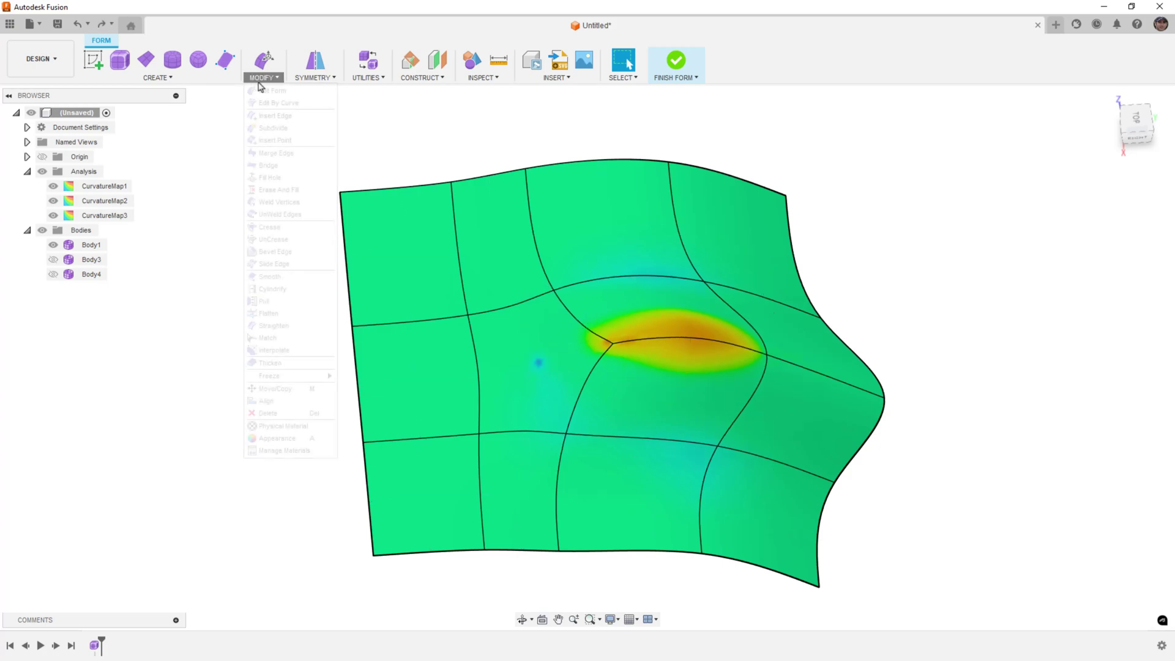
pyautogui.click(288, 135)
pyautogui.click(613, 345)
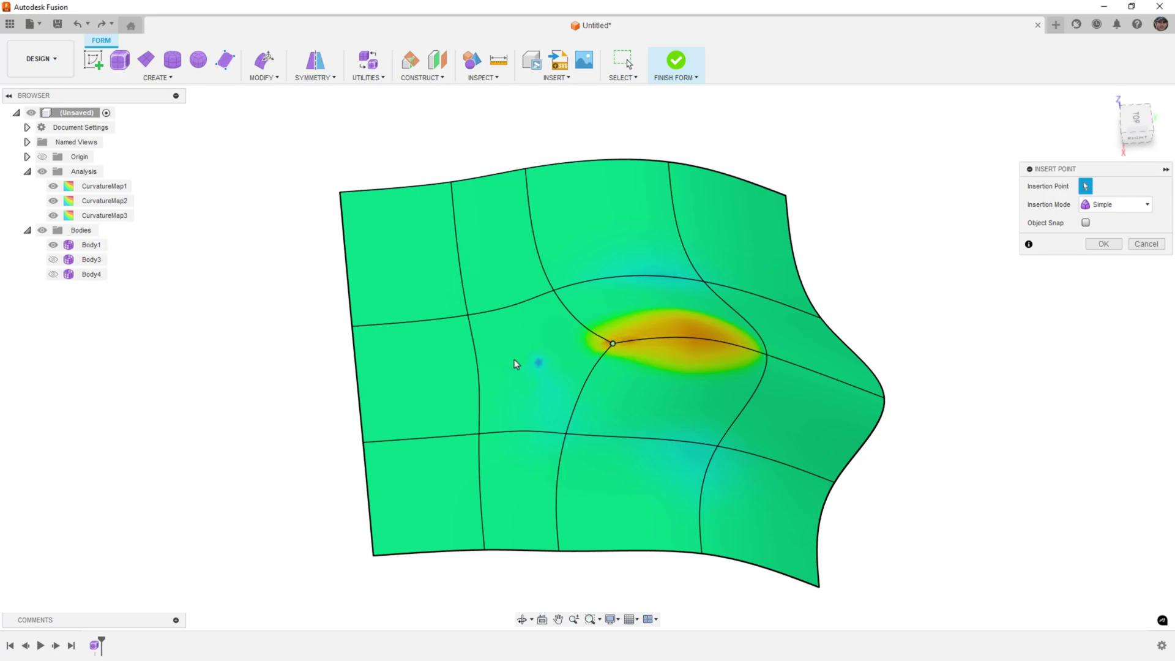
pyautogui.click(478, 373)
pyautogui.click(357, 386)
pyautogui.rightClick(262, 389)
pyautogui.click(298, 391)
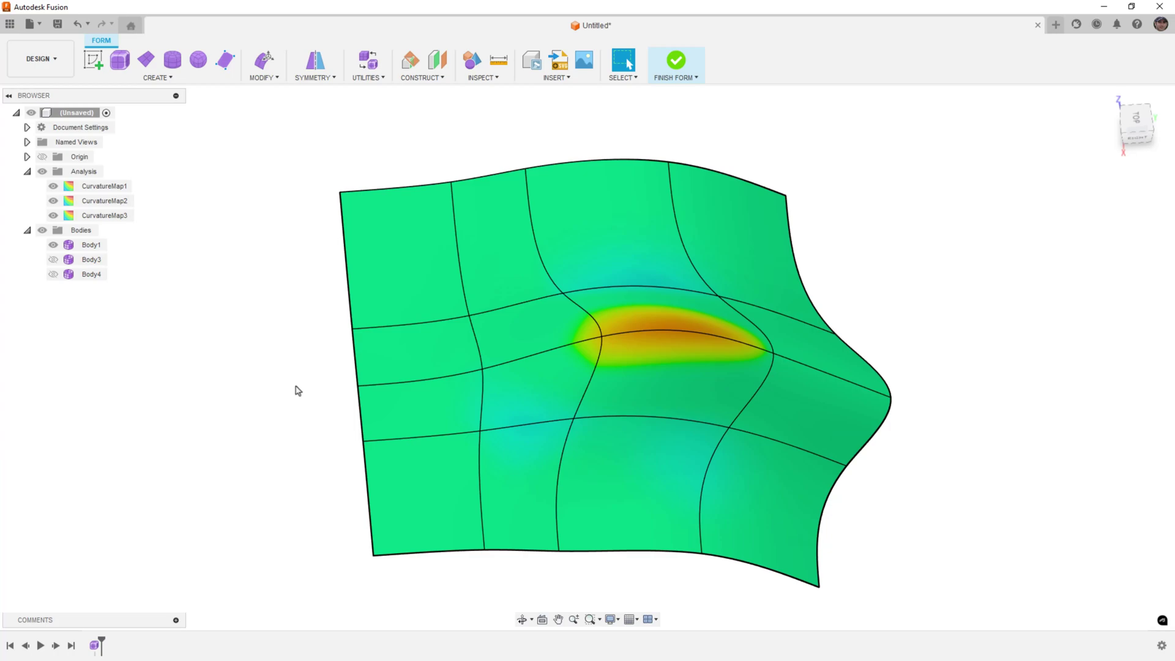
# Step: Check the faces around the curvature peak and undo the inserted edge row
pyautogui.click(673, 341)
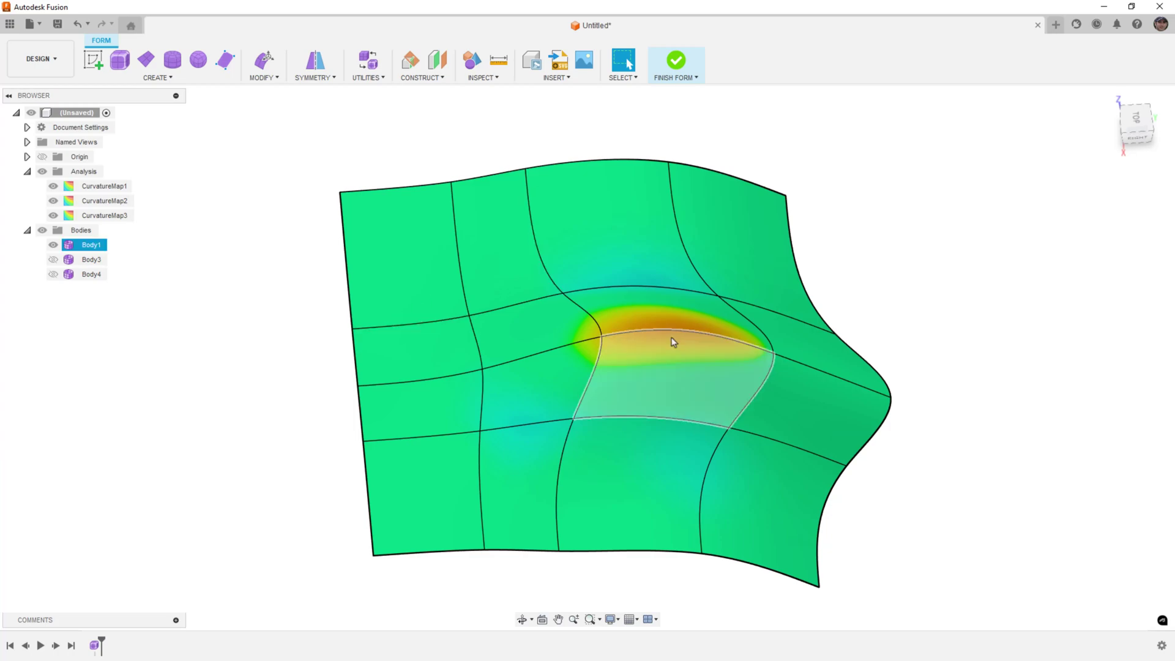
pyautogui.click(277, 290)
pyautogui.hotkey('ctrl', 'z')
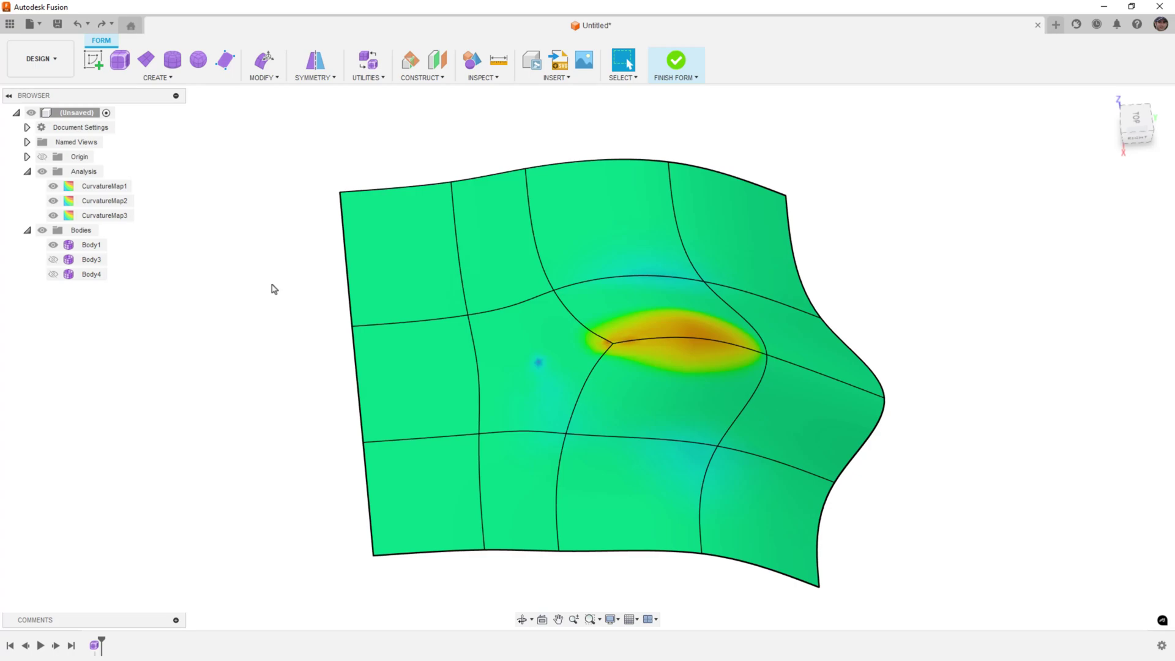
# Step: Subdivide the whole form body again with the Exact insert mode
pyautogui.click(264, 77)
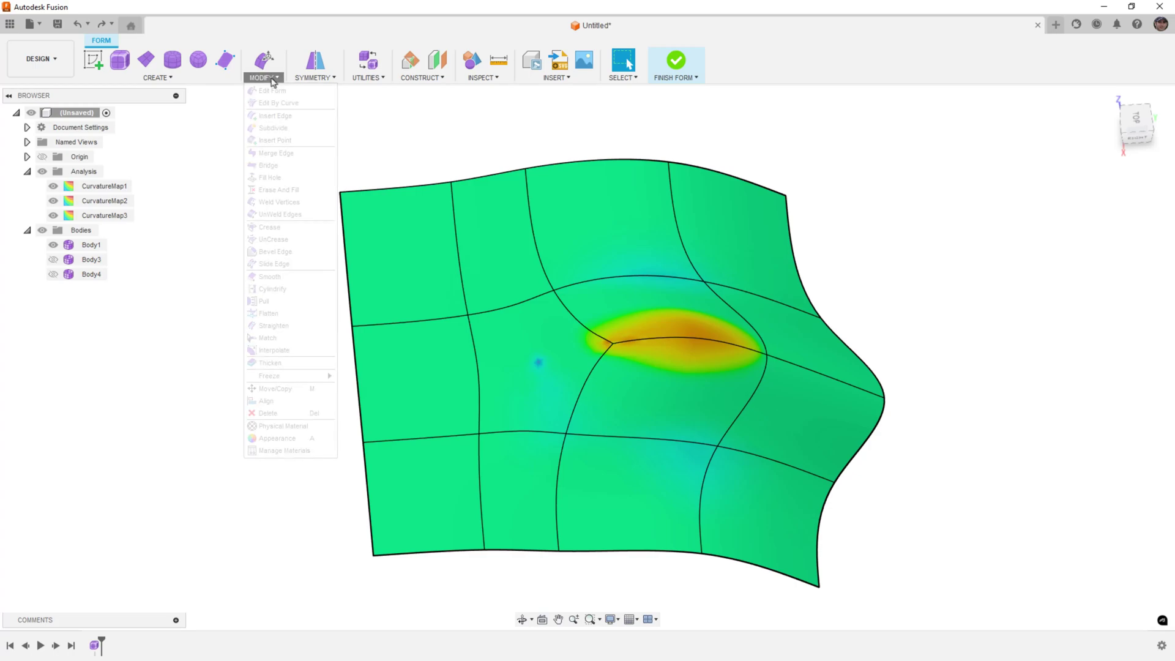
pyautogui.click(280, 130)
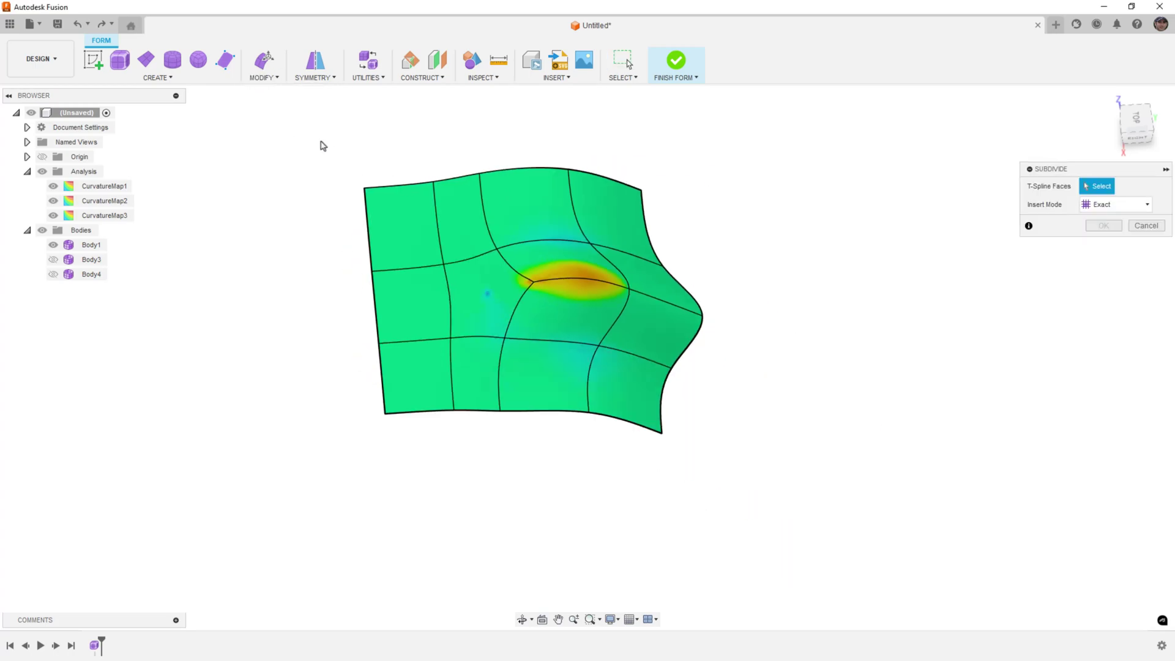
pyautogui.moveTo(317, 130); pyautogui.dragTo(798, 485)
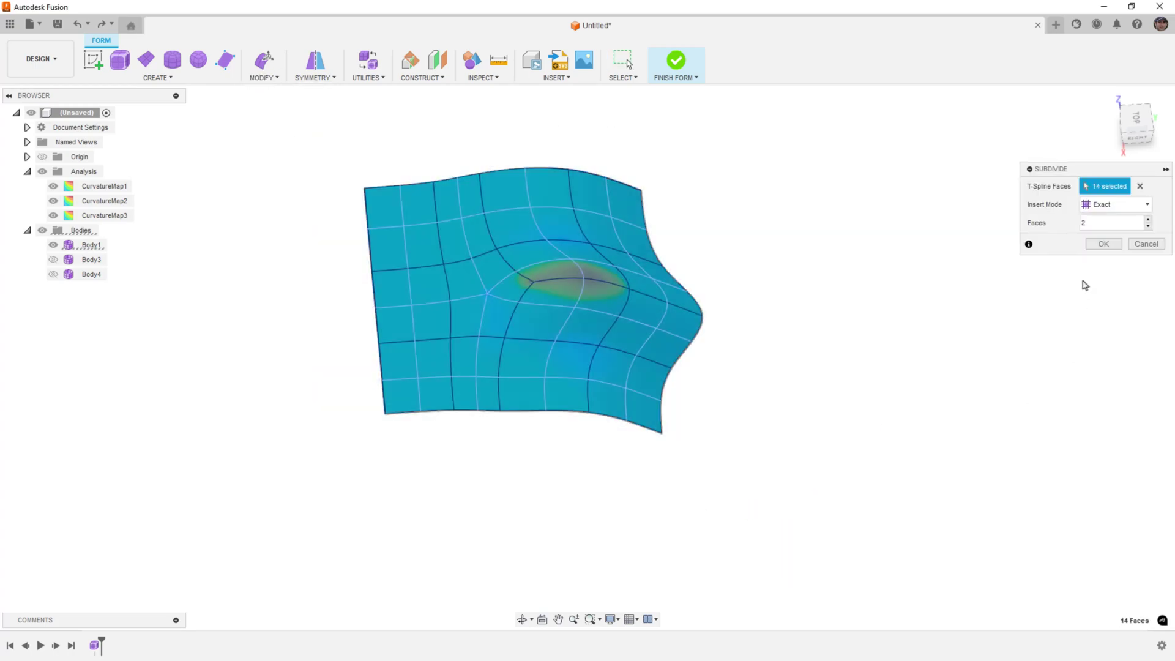
pyautogui.click(1103, 243)
# Step: Delete the two edges running from the star point toward the curvature peak
pyautogui.scroll(3, 516, 284)
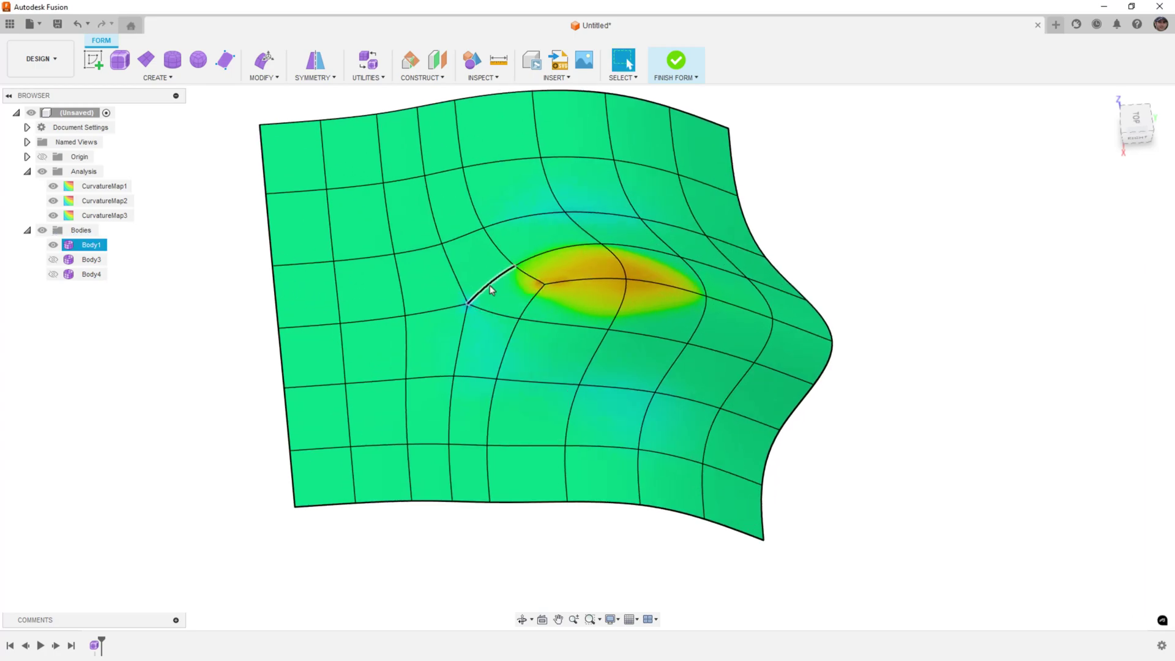
pyautogui.click(490, 289)
pyautogui.press('Escape')
# Step: Insert a connecting edge in Simple mode from the interior point beside the curvature peak to the star point
pyautogui.click(265, 75)
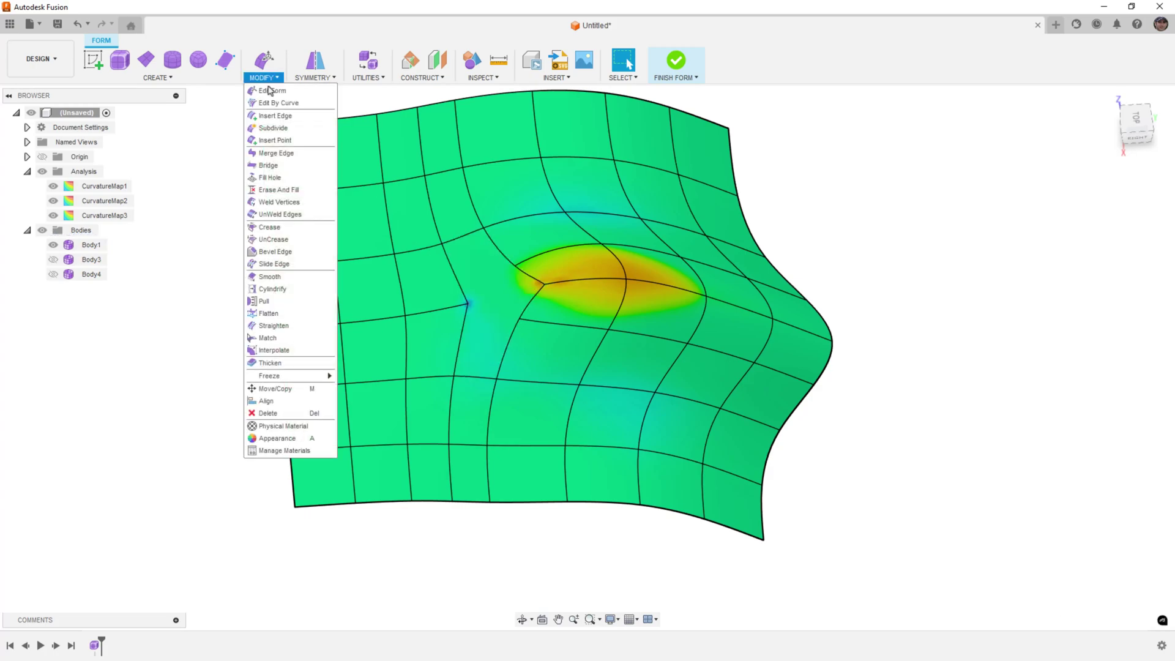
pyautogui.click(275, 135)
pyautogui.click(544, 284)
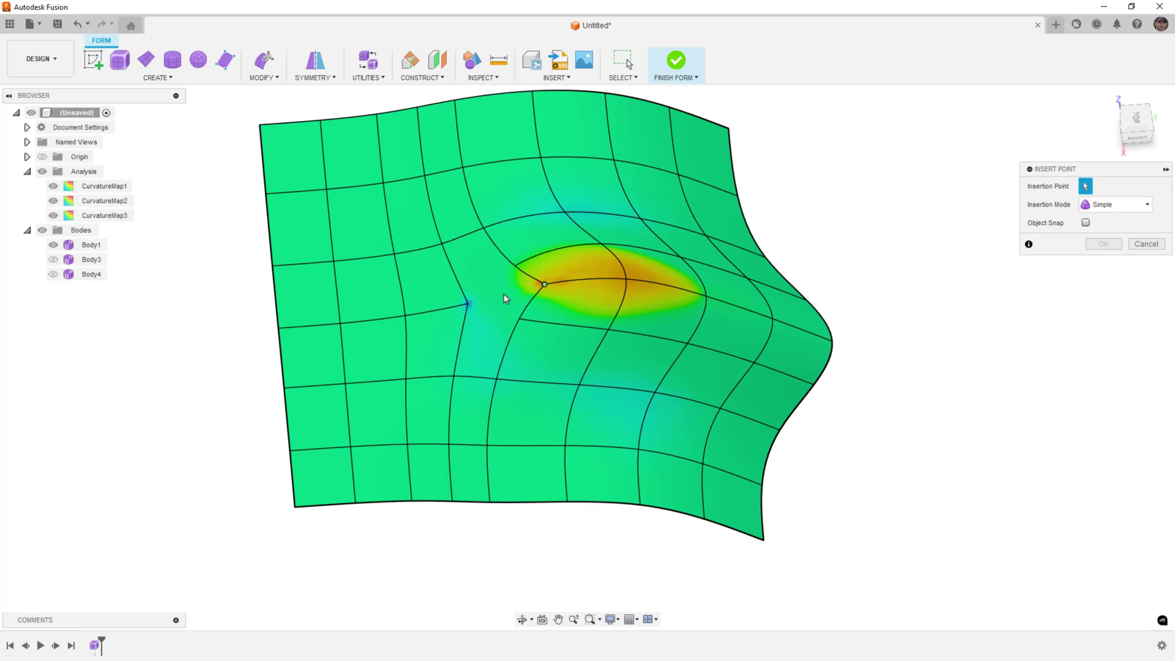
pyautogui.click(468, 304)
pyautogui.click(1109, 245)
# Step: Insert a row of five points in Simple mode from the T point on the star point's far side to the flat outer border
pyautogui.rightClick(896, 243)
pyautogui.click(908, 219)
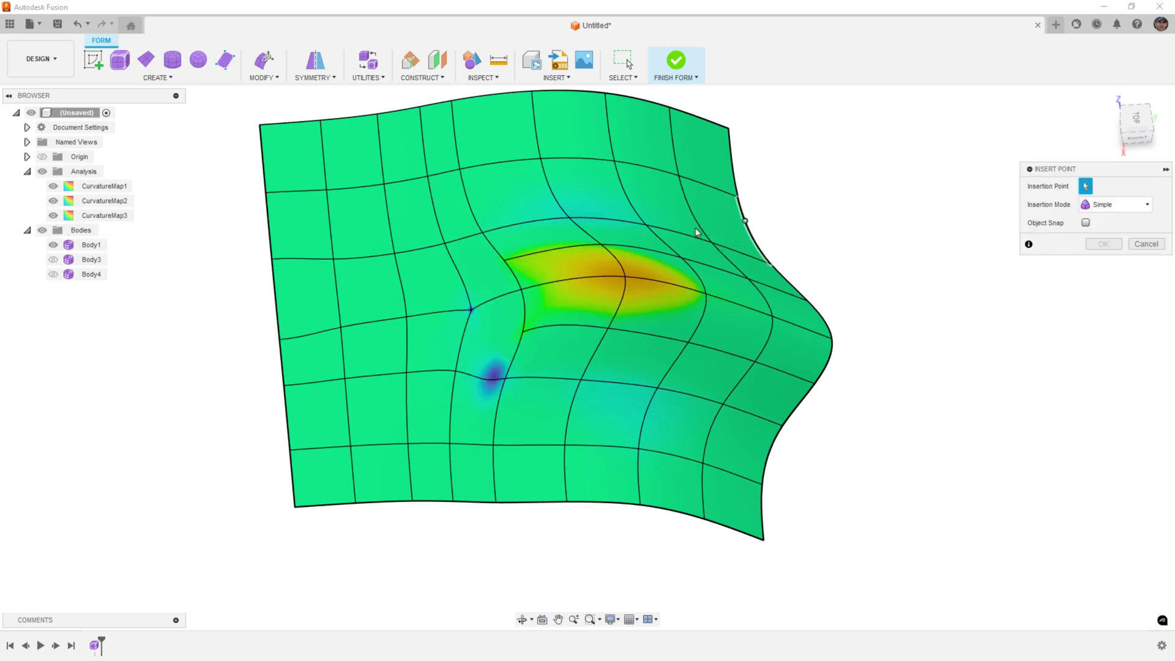
pyautogui.click(504, 260)
pyautogui.click(459, 271)
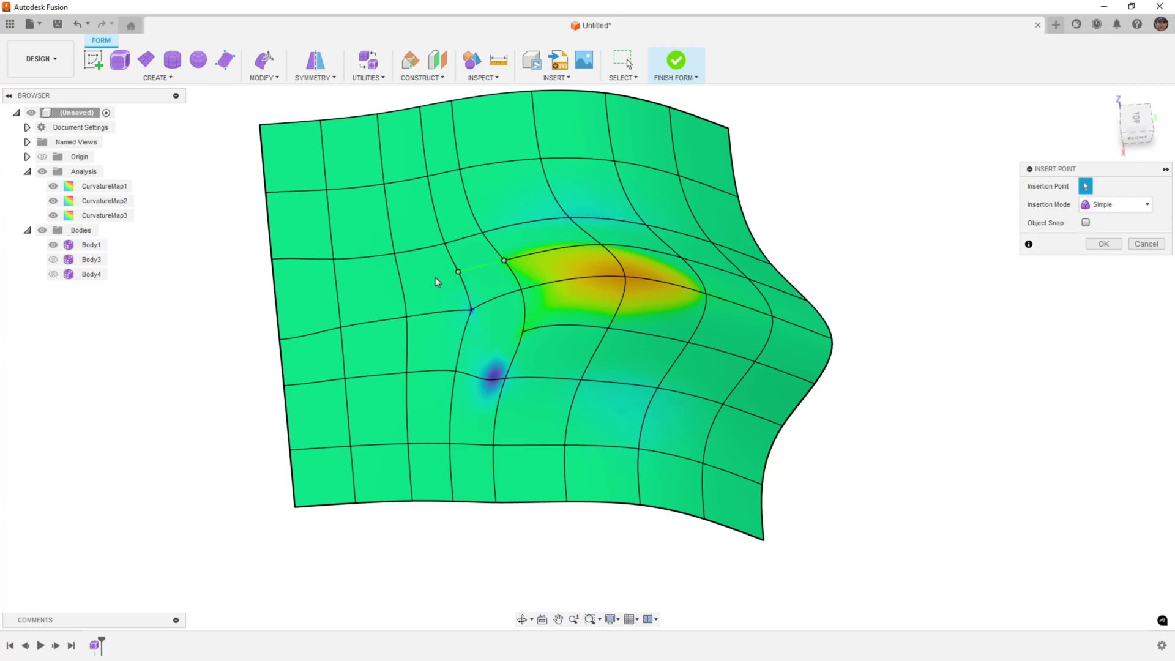
pyautogui.click(401, 283)
pyautogui.click(337, 293)
pyautogui.click(277, 295)
pyautogui.press('Return')
# Step: Insert a matching row of five points in Simple mode from the T point on the star point's near side to the flat outer border
pyautogui.rightClick(884, 403)
pyautogui.click(886, 366)
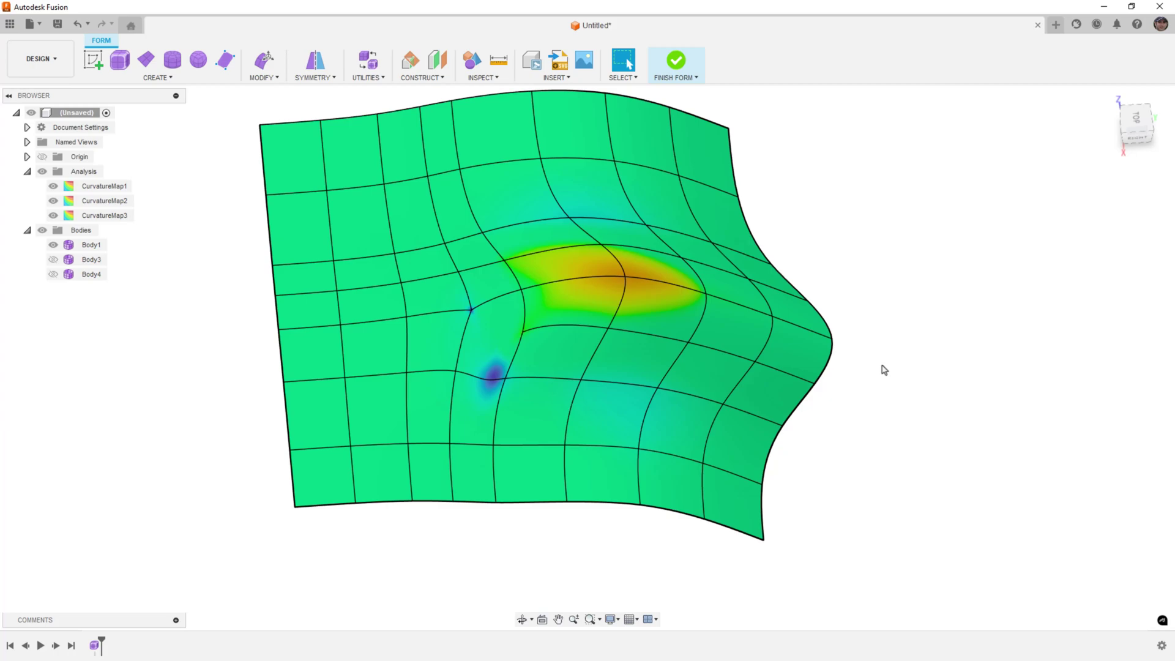
pyautogui.click(523, 332)
pyautogui.click(462, 342)
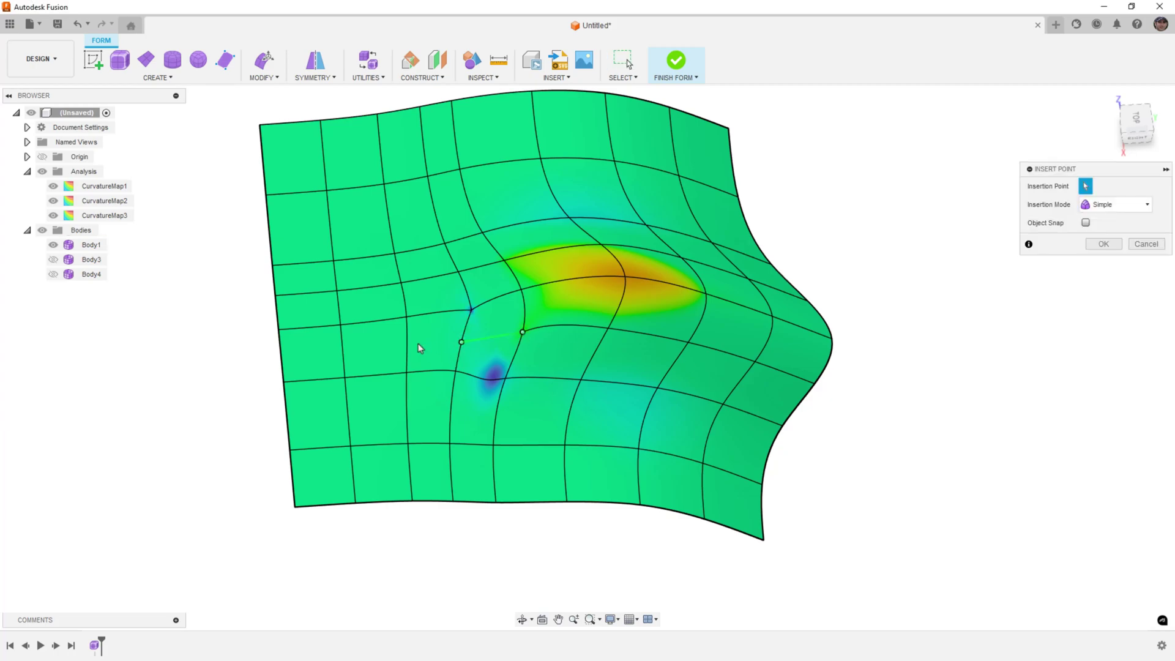
pyautogui.click(407, 344)
pyautogui.click(342, 350)
pyautogui.click(281, 355)
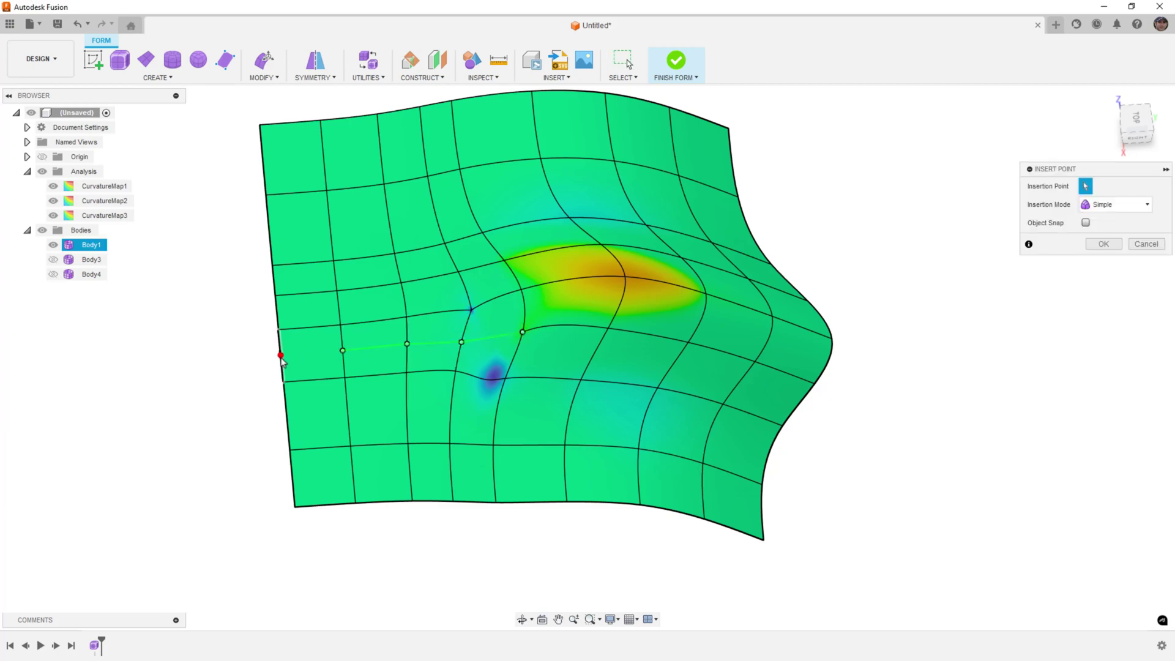
pyautogui.click(1101, 245)
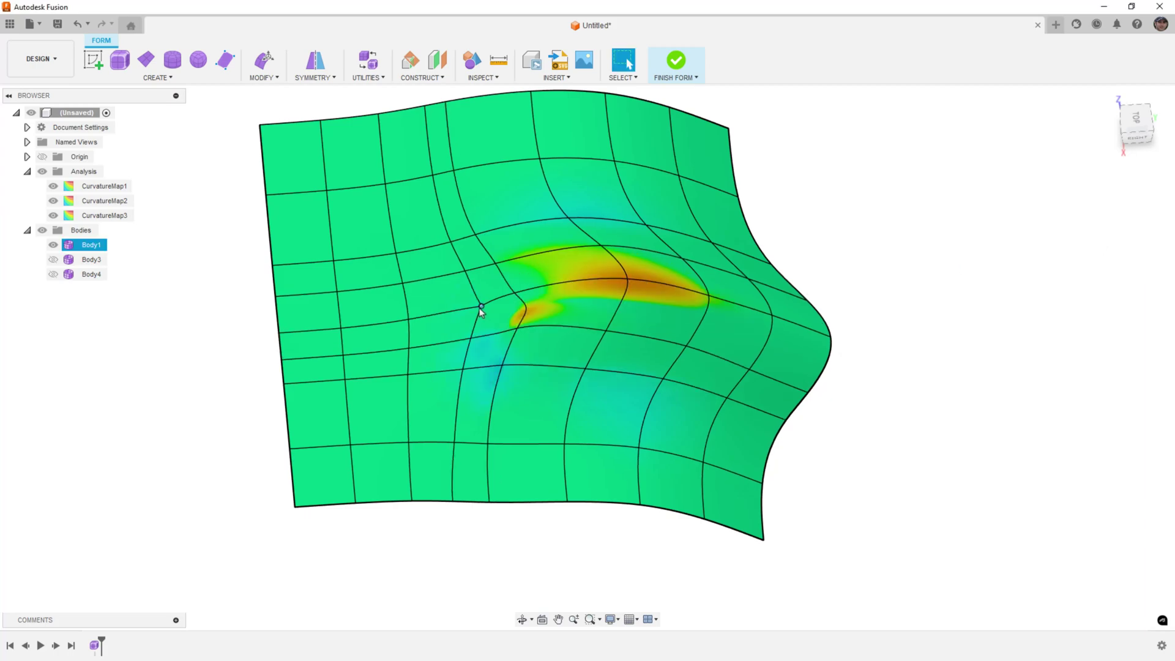
# Step: Convert the leftover star point at the edge junction with Repair Body and apply the repair
pyautogui.moveTo(479, 314)
pyautogui.mouseDown()
pyautogui.moveTo(406, 268)
pyautogui.moveTo(480, 306)
pyautogui.mouseUp()
pyautogui.click(127, 385)
pyautogui.click(368, 77)
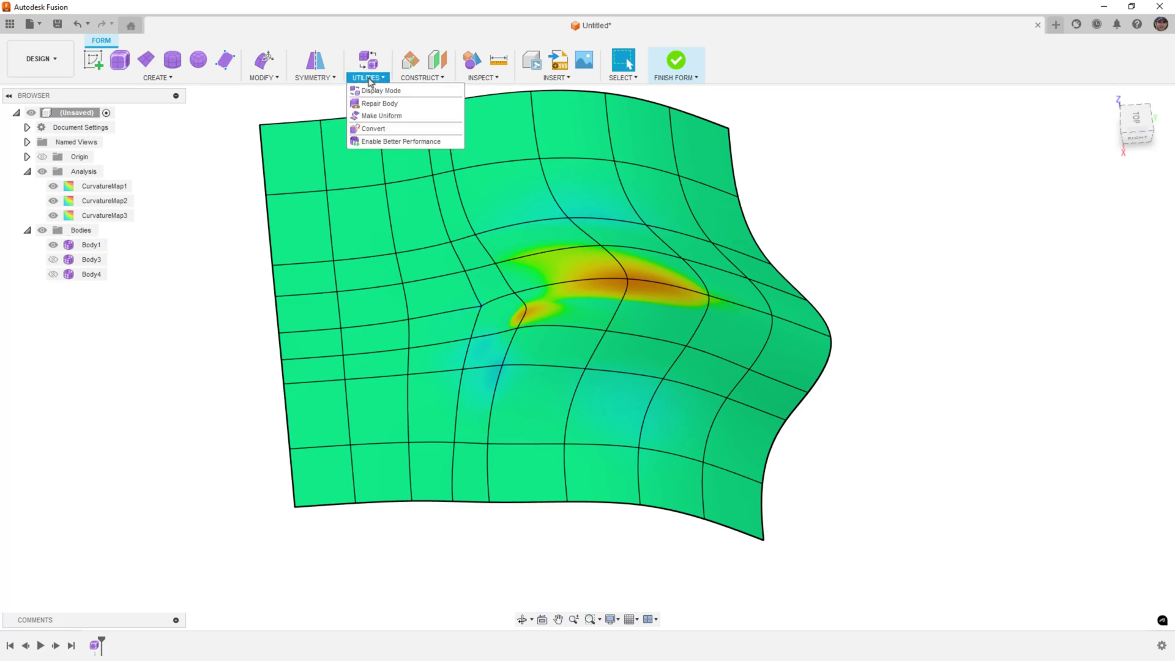
pyautogui.click(375, 104)
pyautogui.click(456, 331)
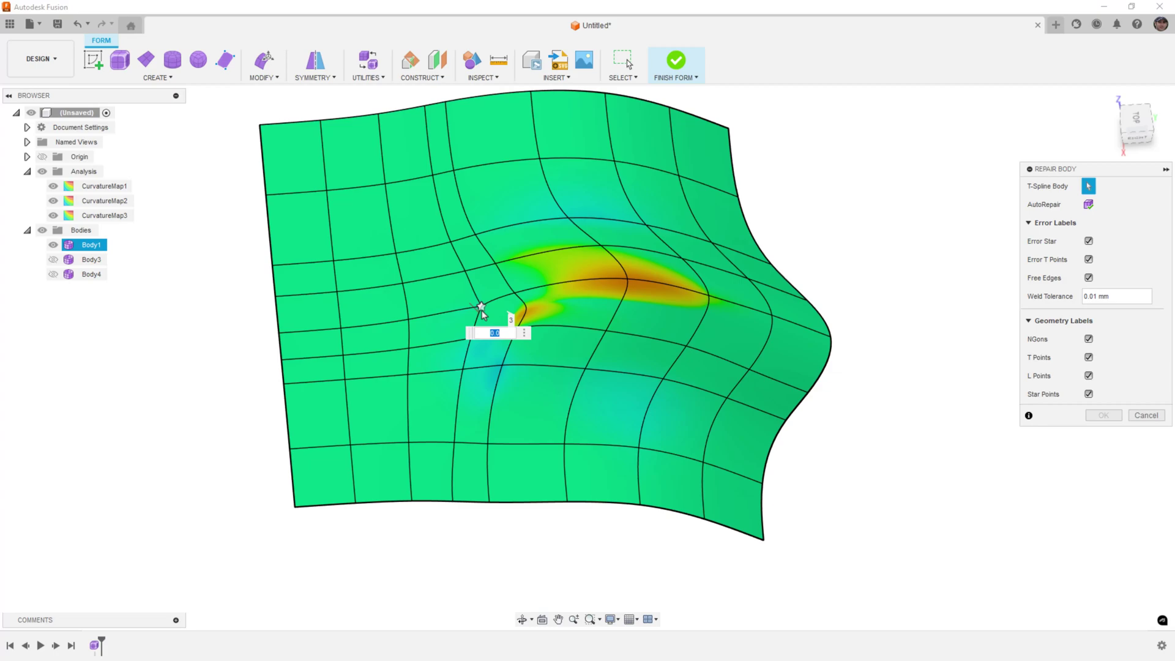
pyautogui.click(480, 308)
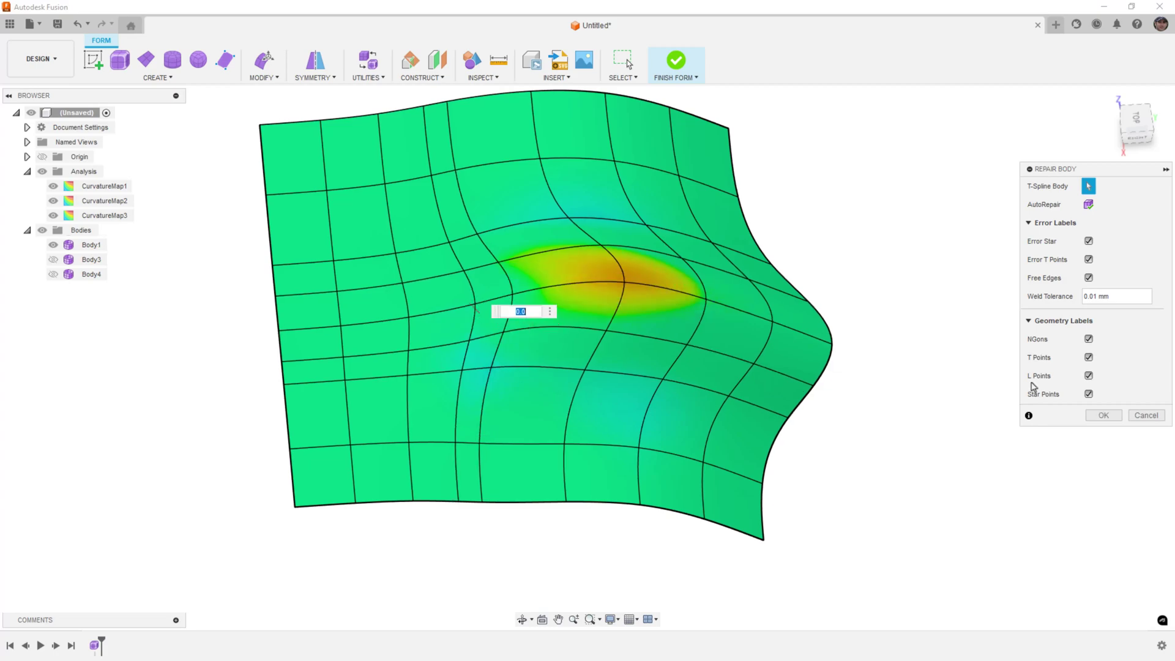
pyautogui.click(1103, 416)
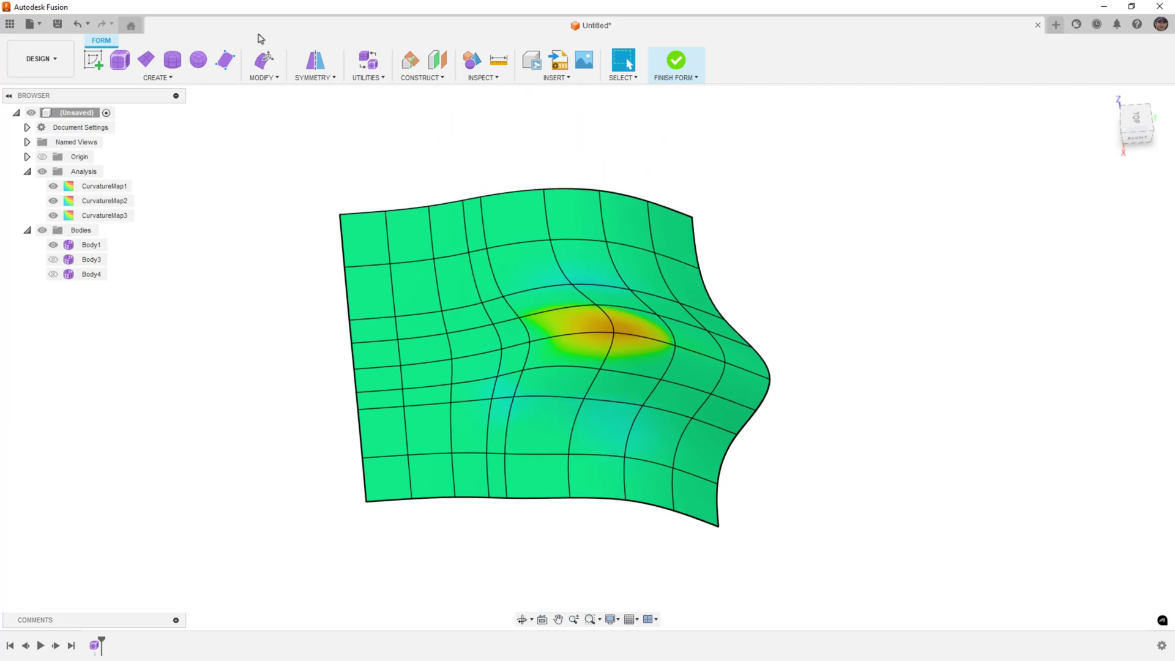
# Step: Move the tangency handle on the flat corner's outer border by about -4.83 mm and 7.93 mm with Edit Form, using the vertex selection filter
pyautogui.click(264, 61)
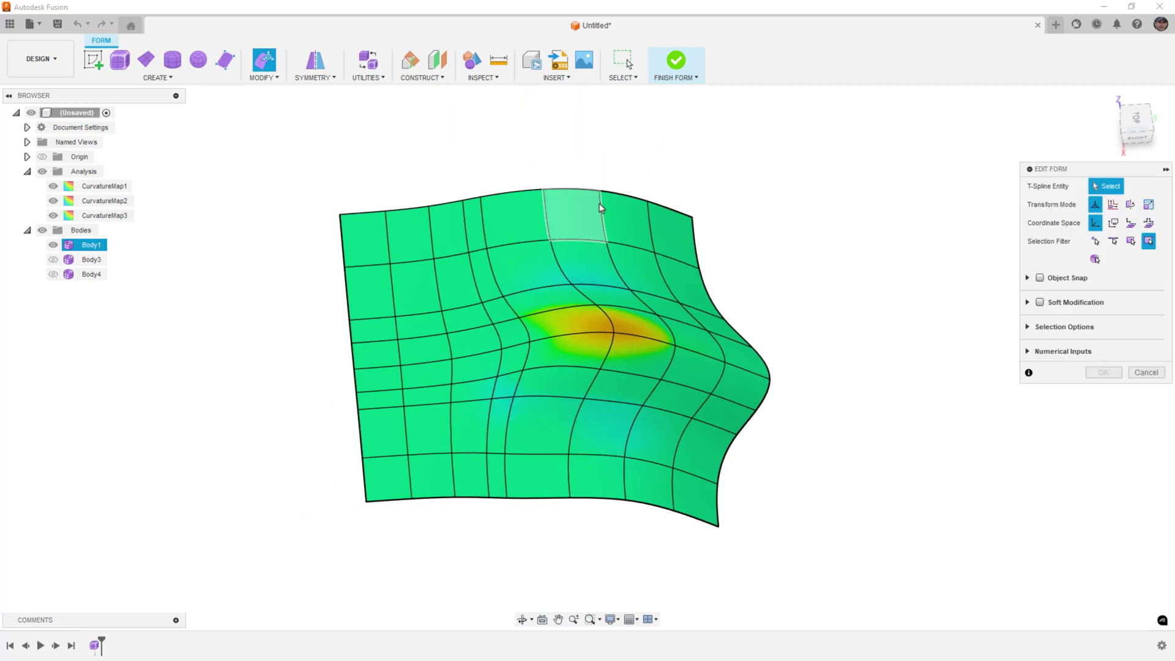
pyautogui.click(1096, 242)
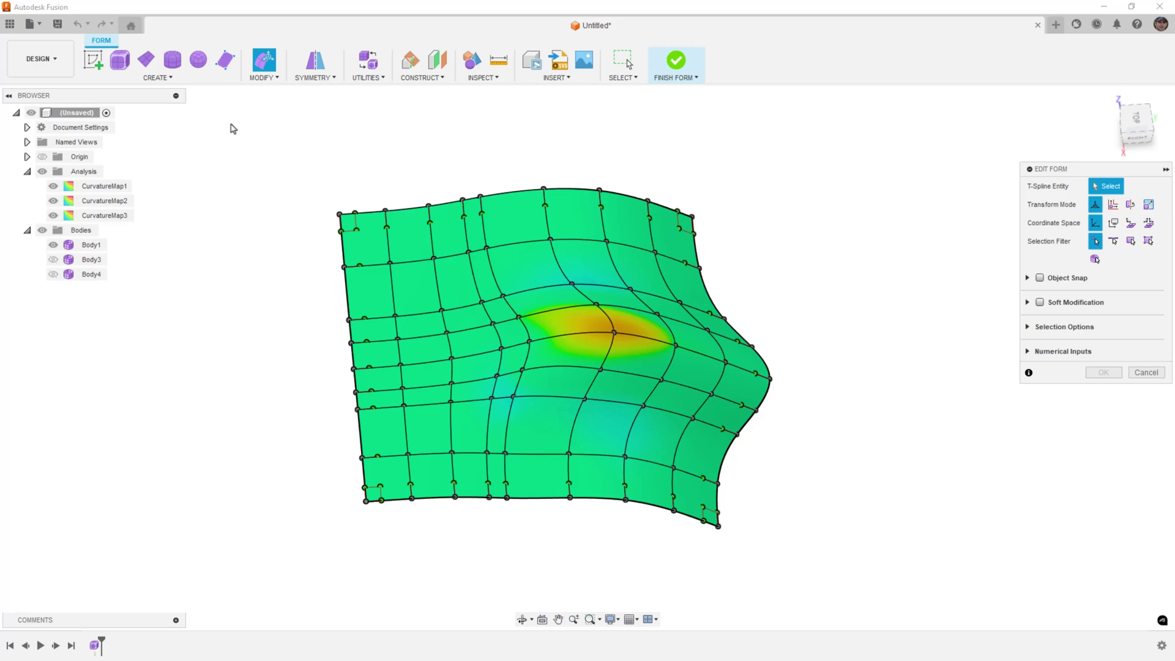
pyautogui.keyDown('shift'); pyautogui.moveTo(494, 477); pyautogui.dragTo(475, 428, button='middle'); pyautogui.keyUp('shift')
pyautogui.scroll(5, 311, 353)
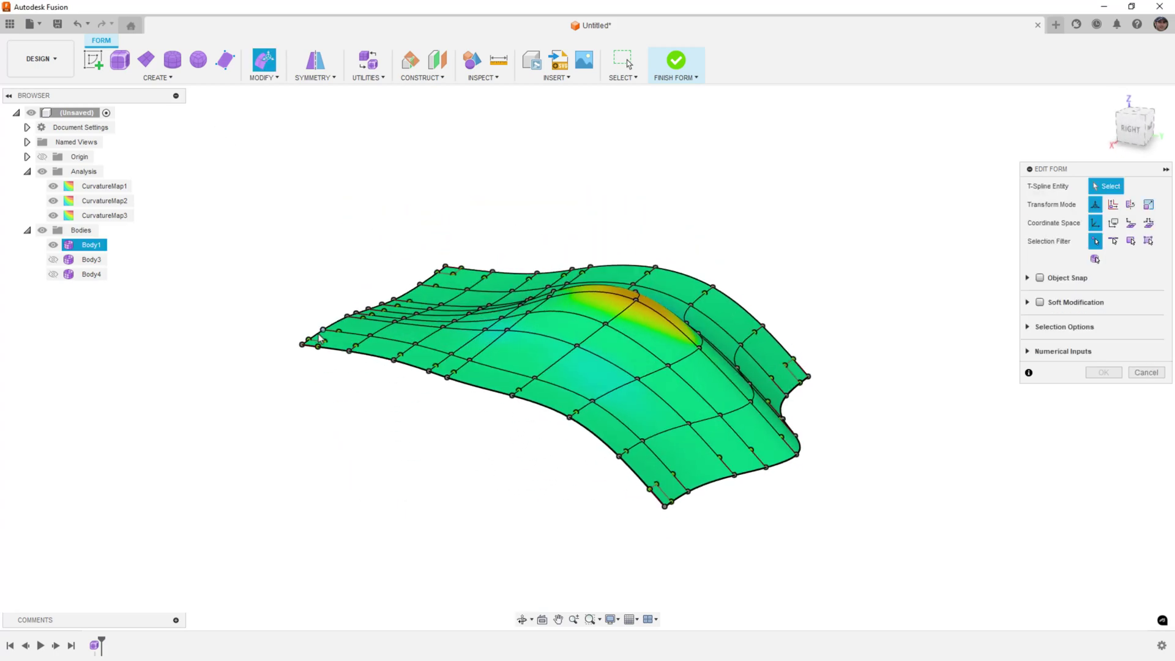
pyautogui.scroll(5, 311, 353)
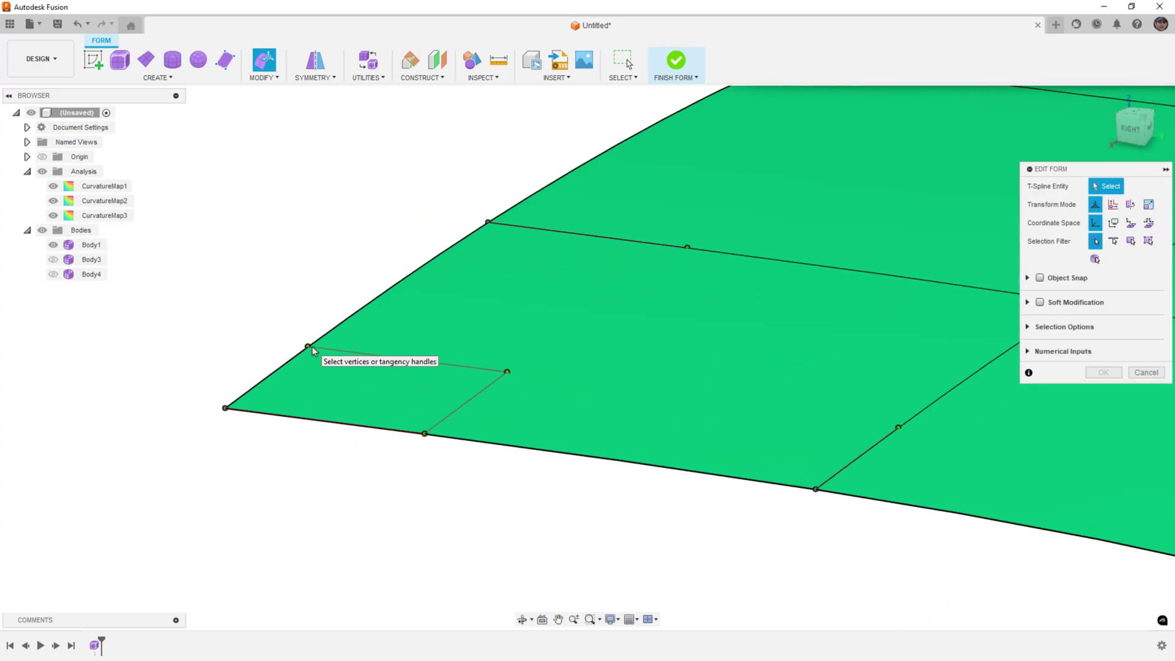
pyautogui.click(308, 347)
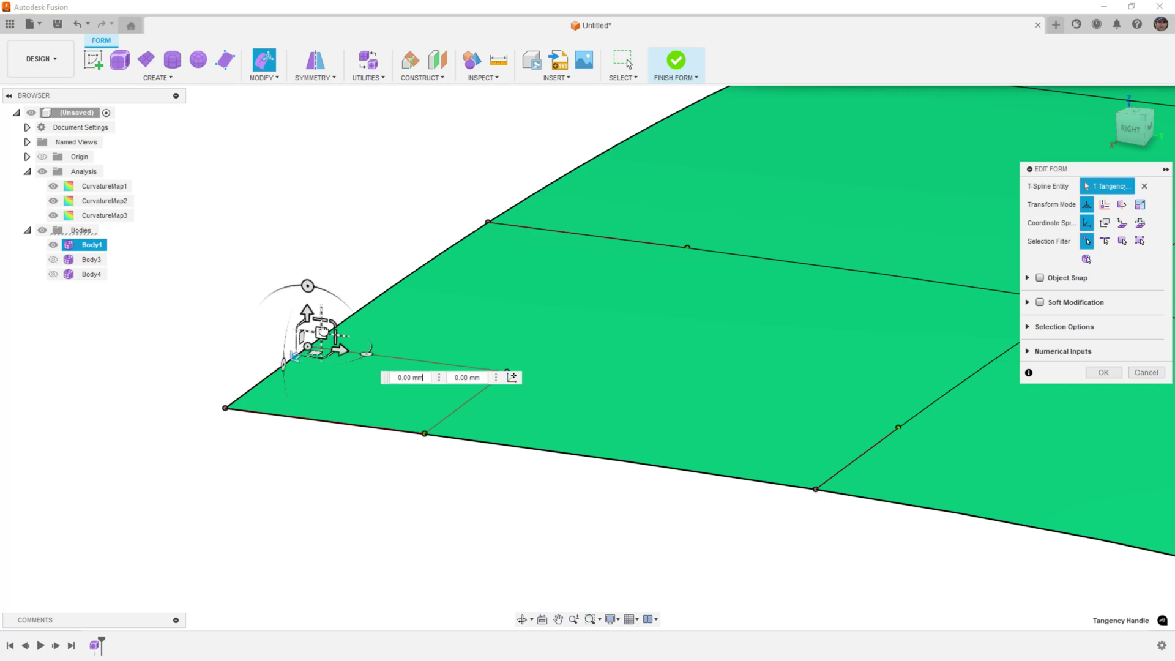
pyautogui.moveTo(312, 342); pyautogui.dragTo(253, 210)
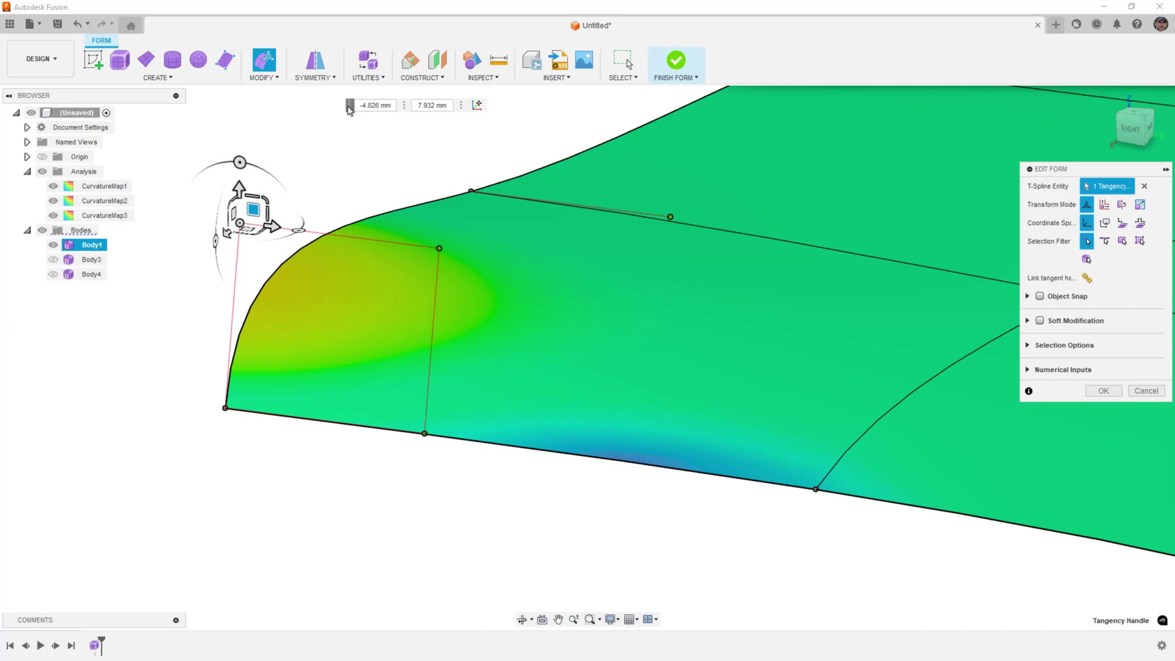
# Step: Move the inner tangency handle of the same corner face by about -0.13 mm and 0.74 mm in its plane
pyautogui.click(439, 250)
pyautogui.moveTo(439, 249); pyautogui.dragTo(427, 257)
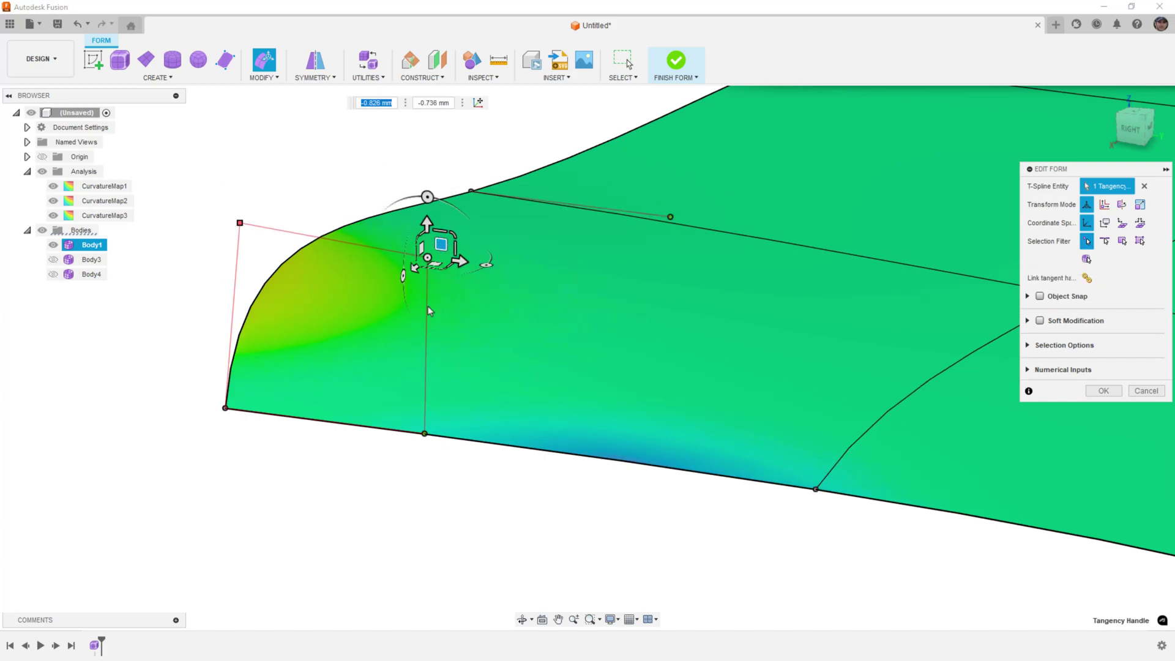
pyautogui.moveTo(441, 245); pyautogui.dragTo(450, 226)
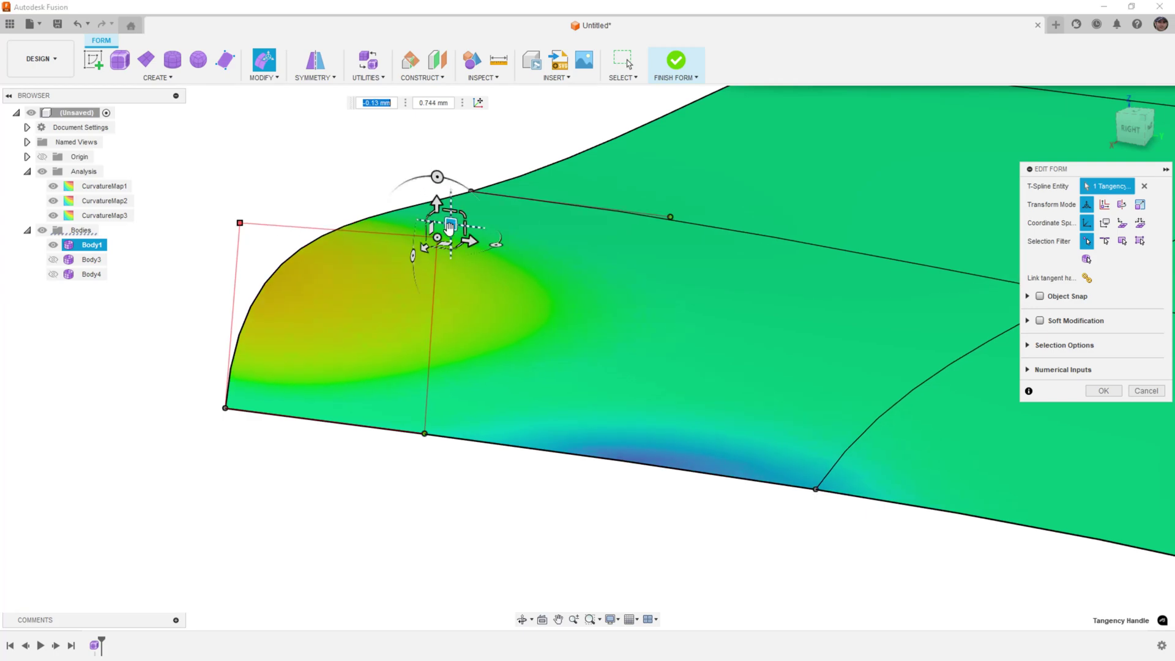
# Step: Relink the corner's inner and outer tangency handles and accept the form edit
pyautogui.scroll(-3, 450, 226)
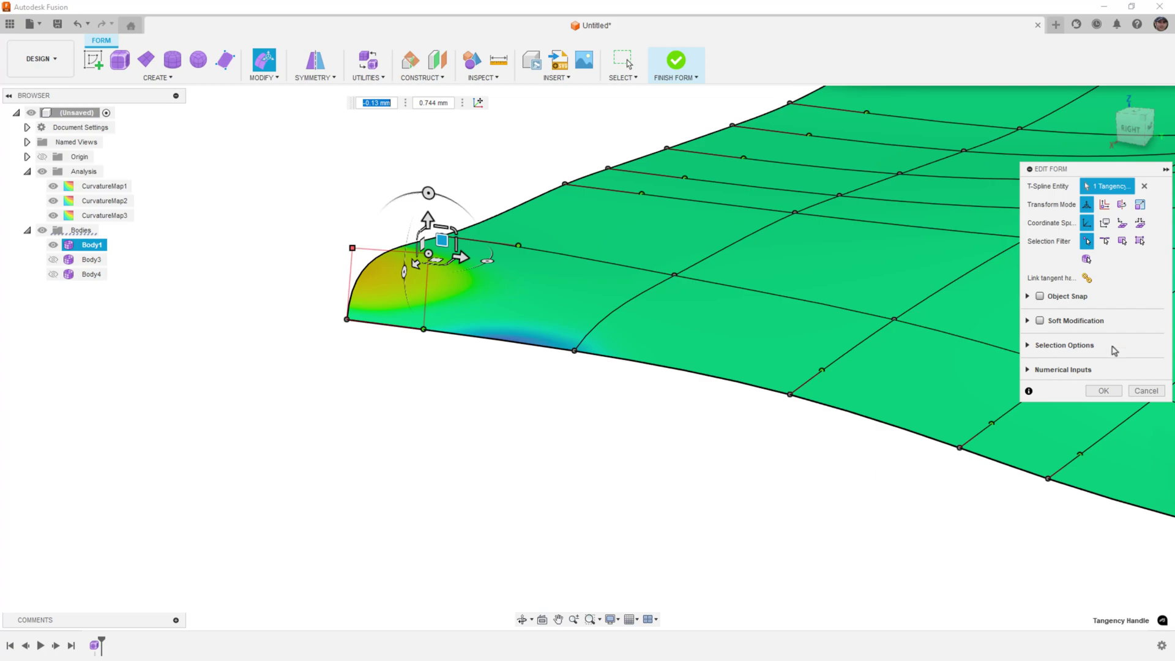
pyautogui.click(1087, 279)
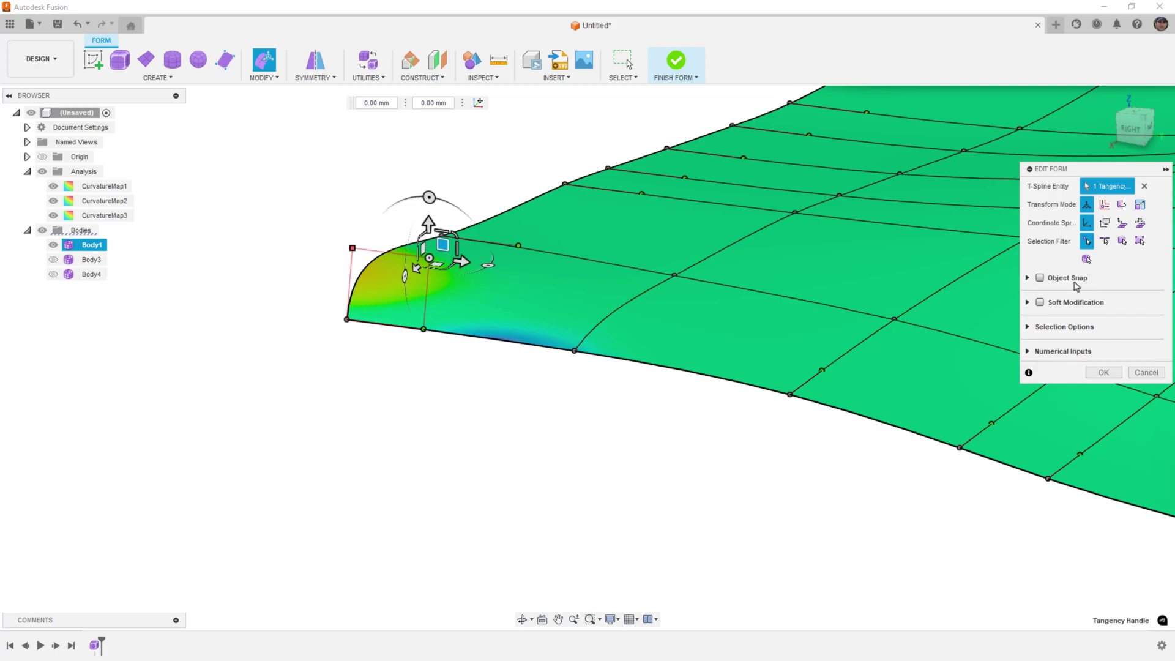
pyautogui.click(353, 248)
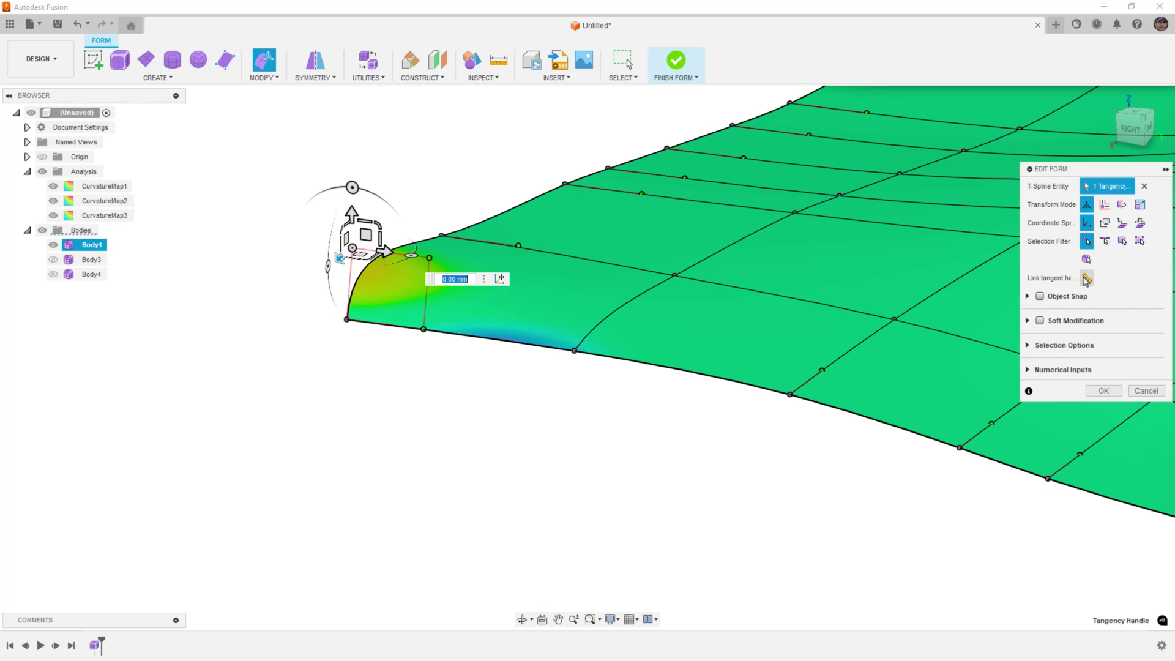
pyautogui.click(1087, 279)
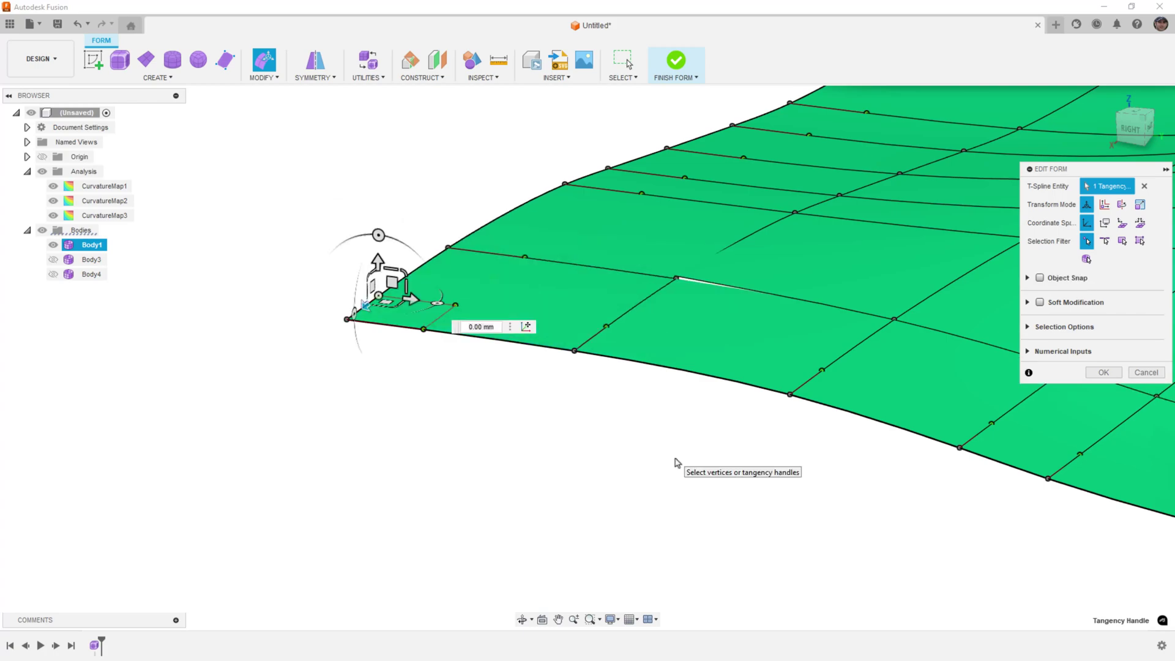
pyautogui.click(1103, 372)
pyautogui.scroll(-5, 447, 322)
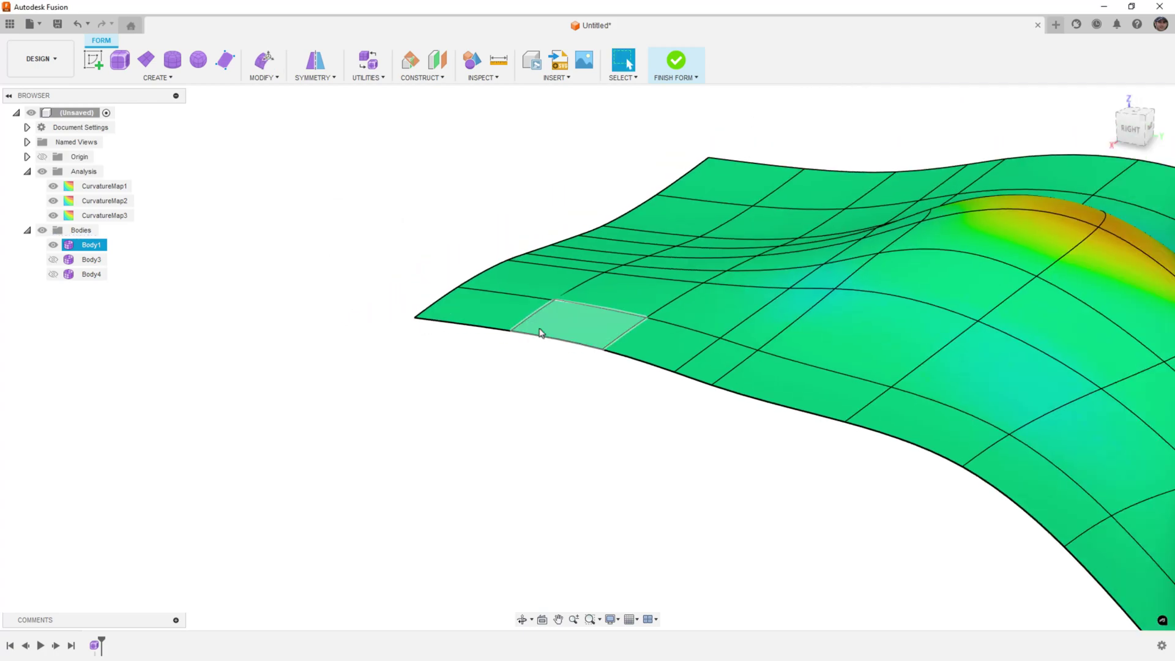
pyautogui.keyDown('shift'); pyautogui.moveTo(582, 351); pyautogui.dragTo(496, 326, button='middle'); pyautogui.keyUp('shift')
pyautogui.scroll(8, 496, 326)
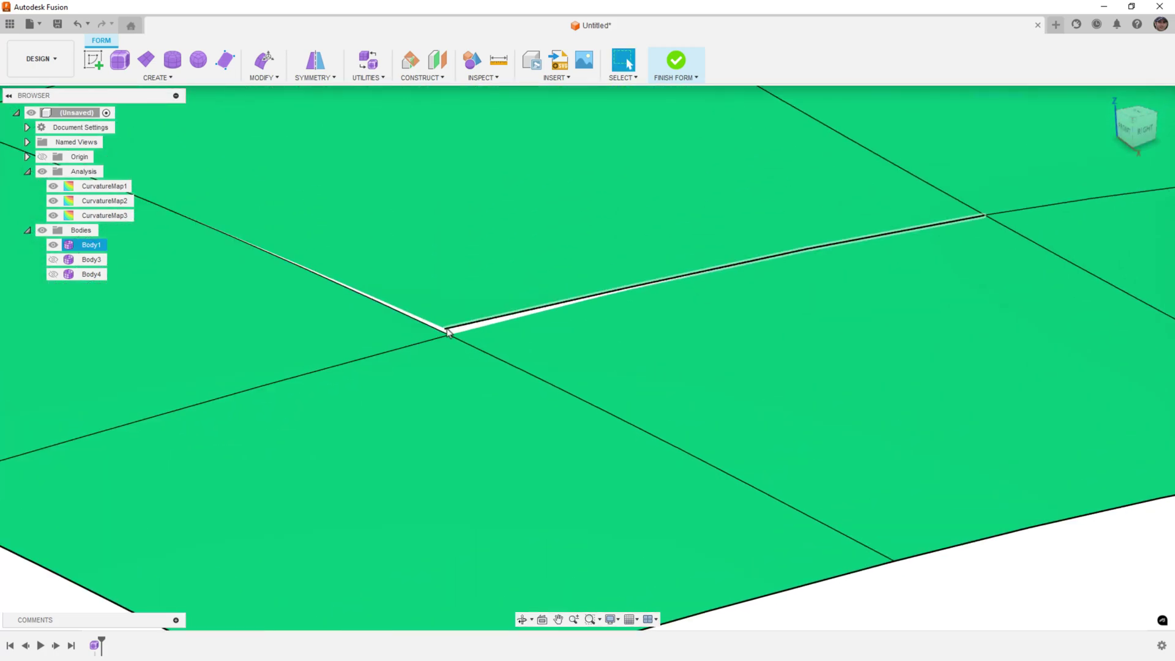
pyautogui.scroll(-5, 456, 331)
pyautogui.click(366, 78)
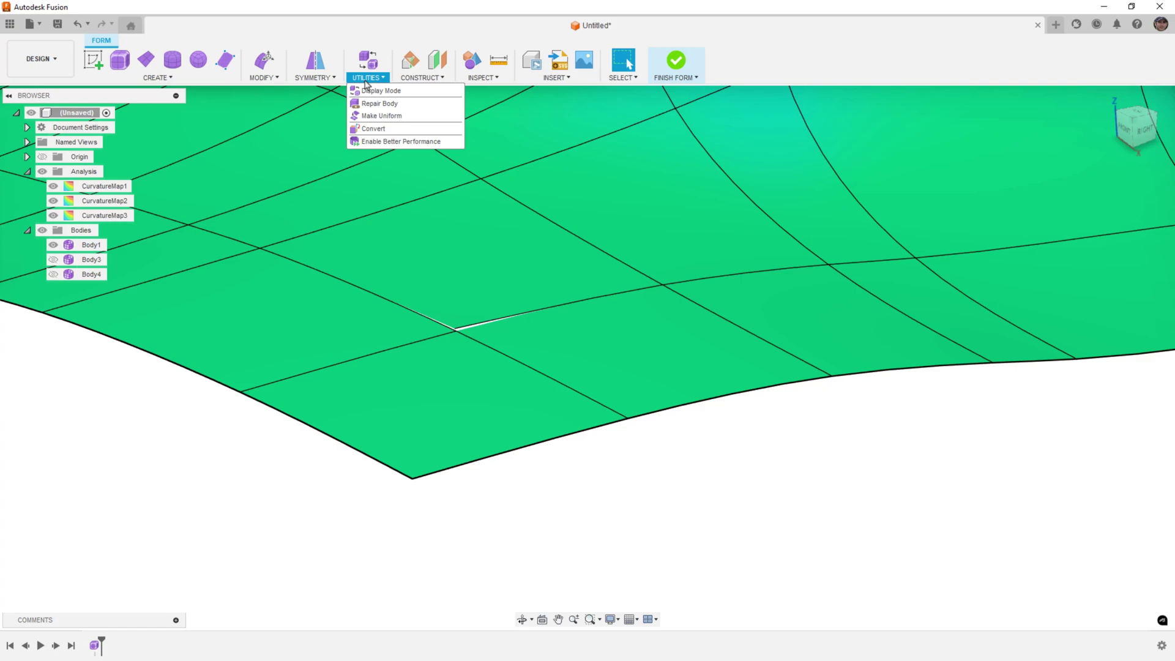
pyautogui.click(375, 103)
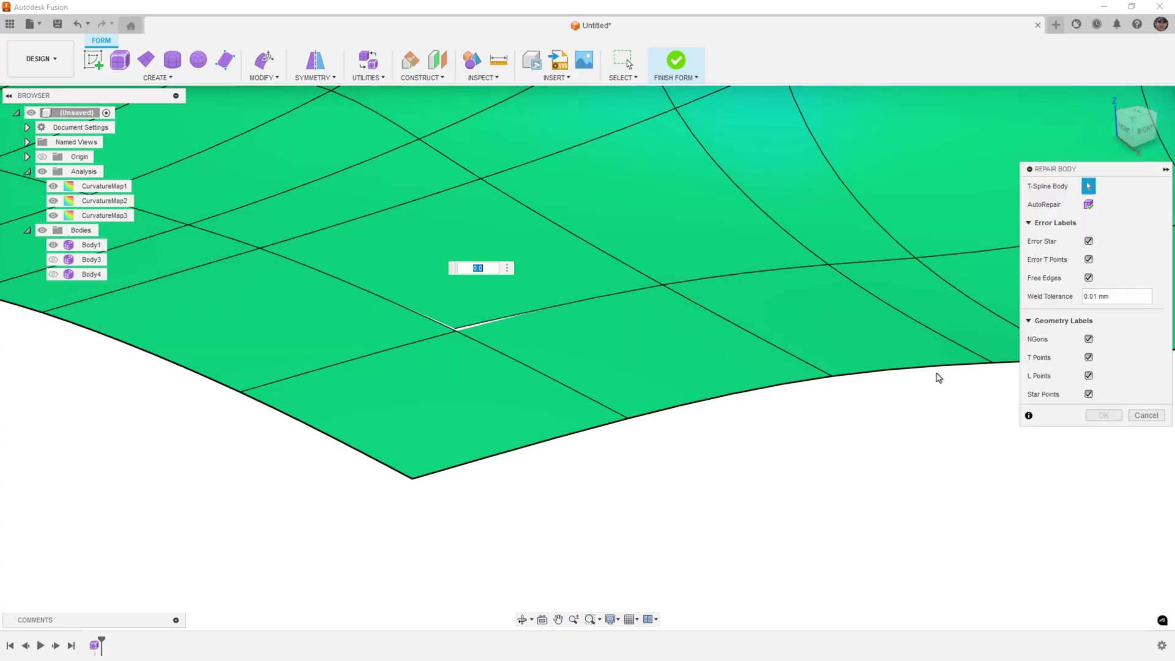
pyautogui.click(1153, 415)
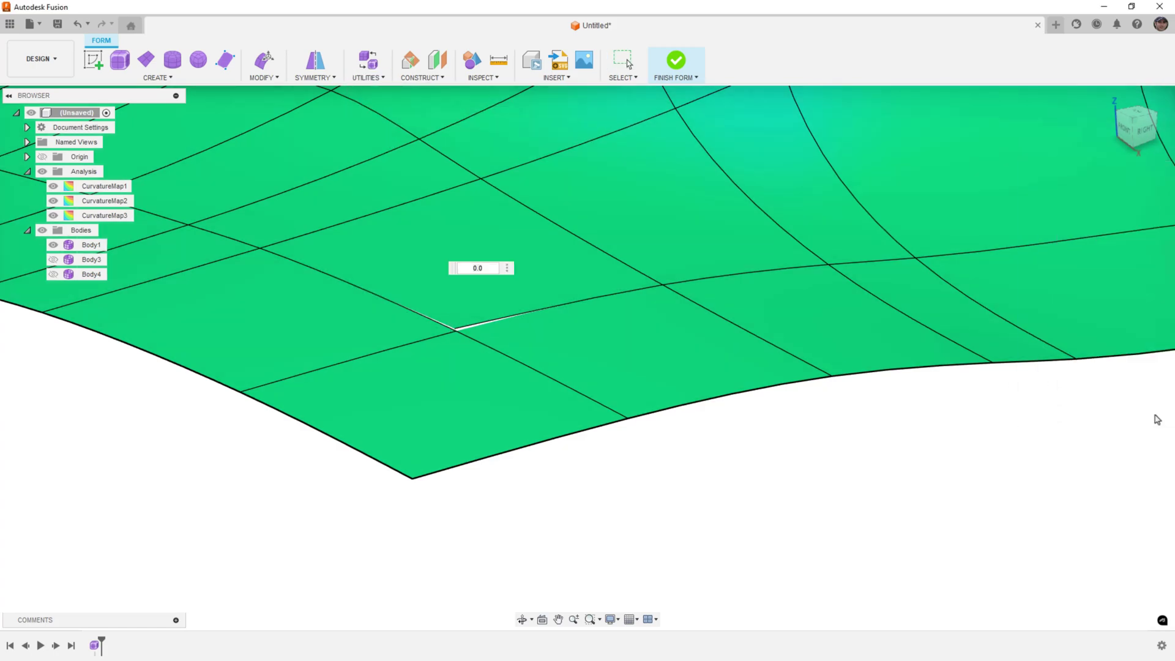
# Step: Apply Make Uniform to Body1 with Convert T-Points left off to close the gap near the corner
pyautogui.click(369, 78)
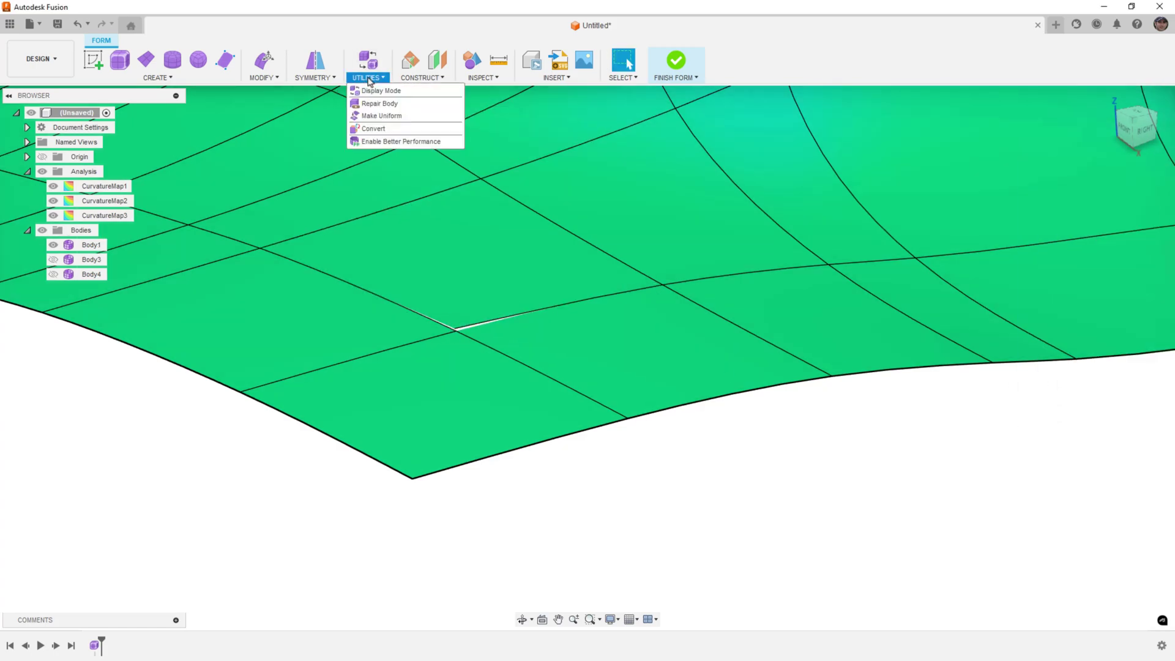
pyautogui.click(382, 117)
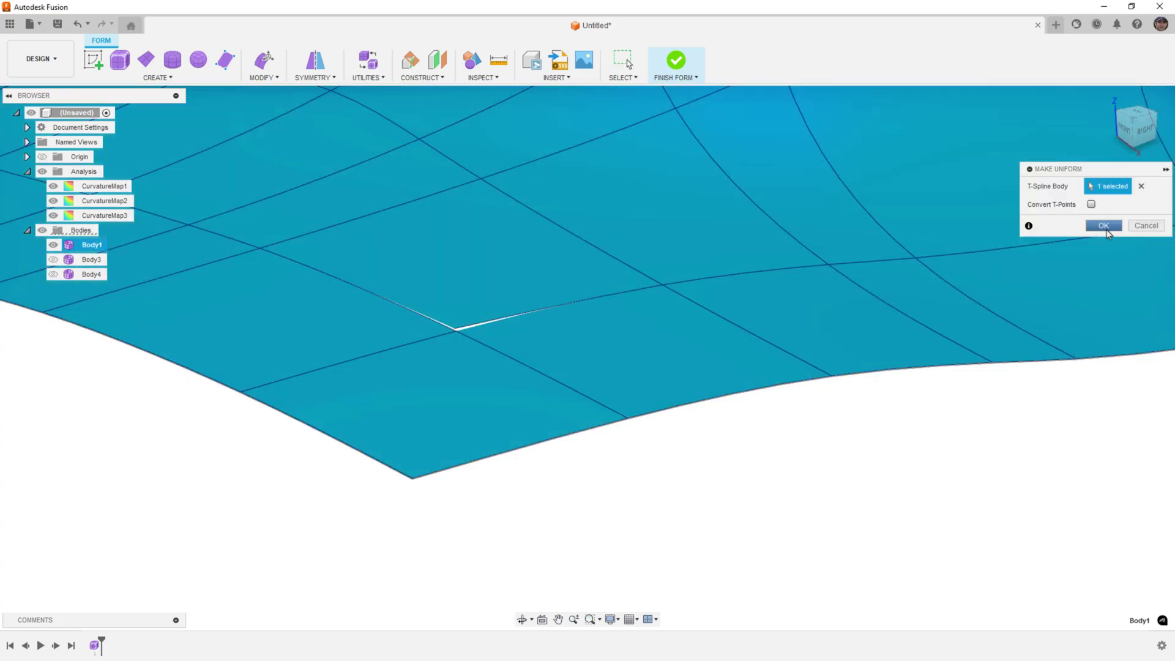
pyautogui.click(1103, 226)
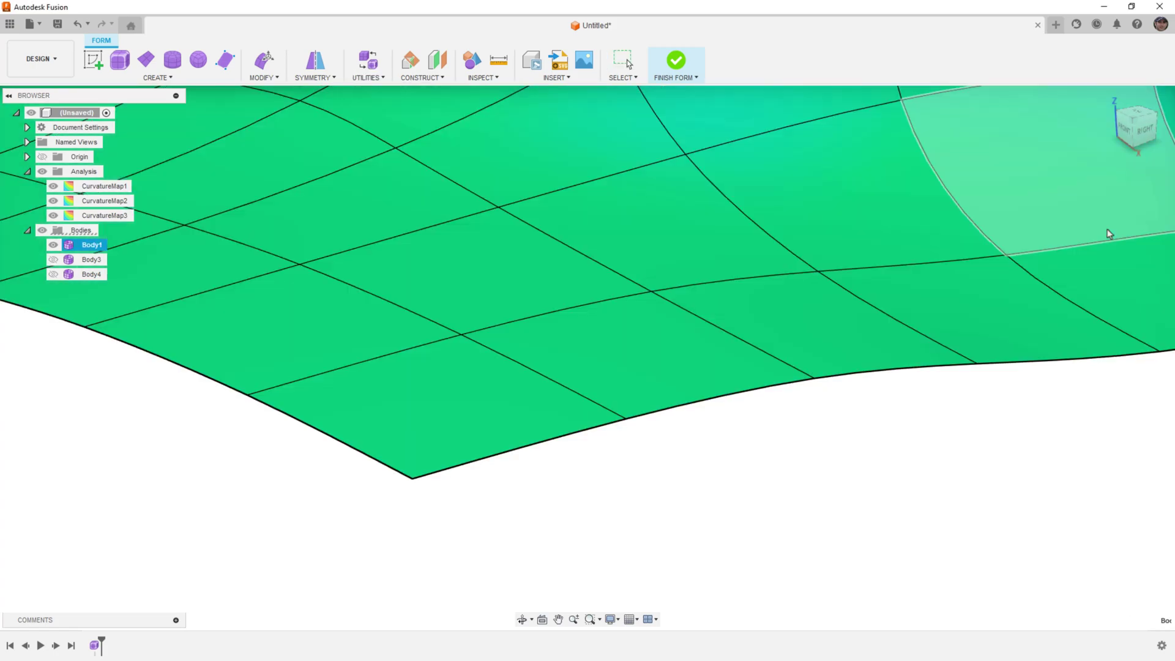
# Step: Hide Body1 and show Body3 in full
pyautogui.scroll(-5, 587, 365)
pyautogui.keyDown('shift'); pyautogui.moveTo(618, 424); pyautogui.dragTo(624, 447, button='middle'); pyautogui.keyUp('shift')
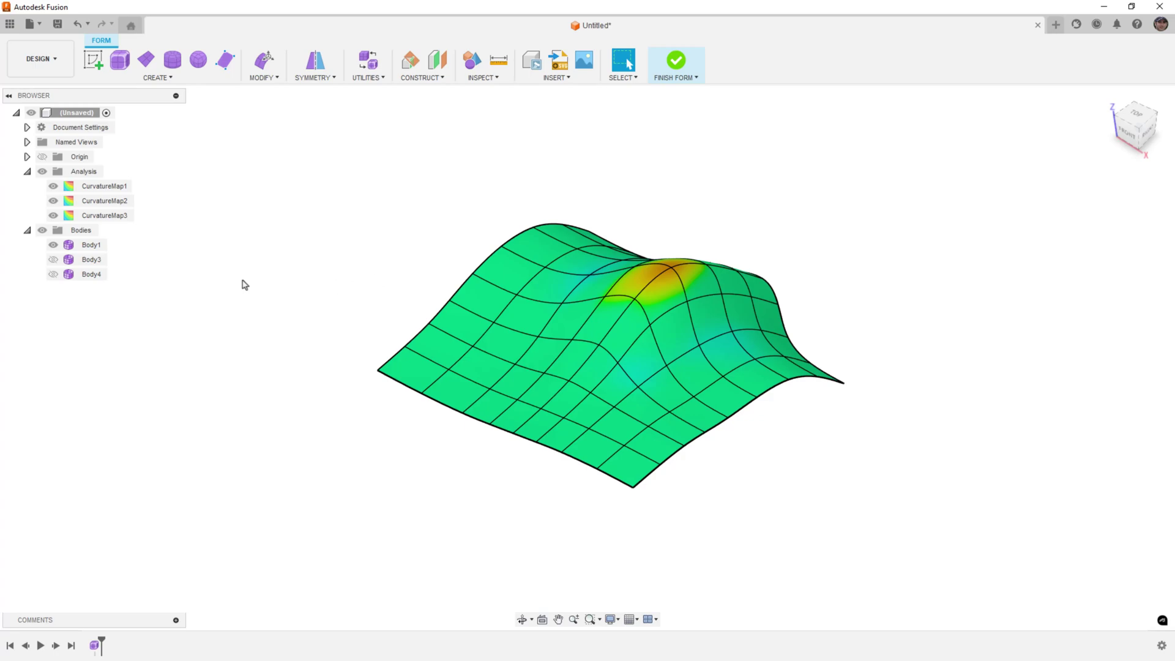
pyautogui.click(54, 245)
pyautogui.click(54, 260)
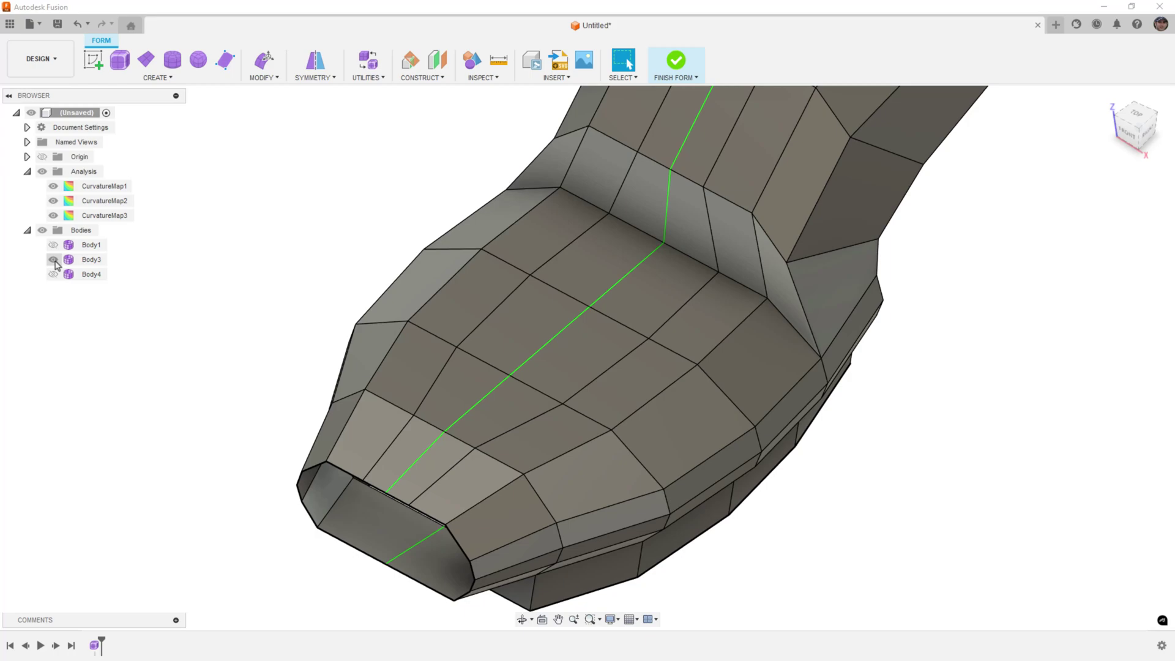
pyautogui.scroll(-2, 289, 309)
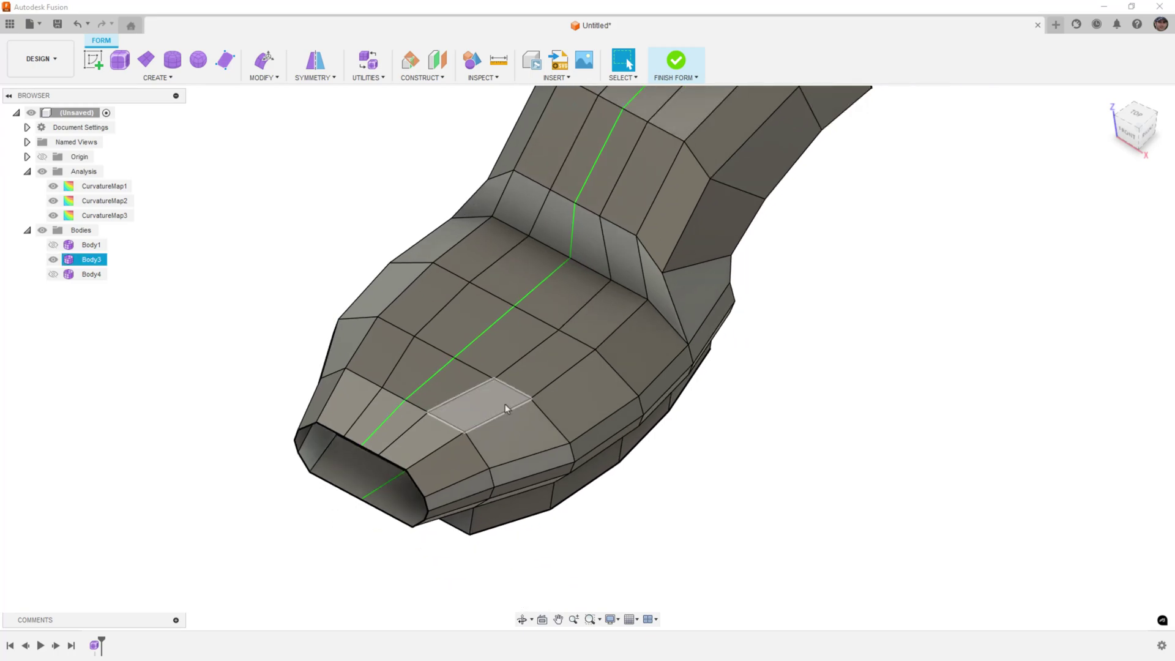
pyautogui.scroll(-2, 505, 409)
pyautogui.keyDown('shift'); pyautogui.moveTo(647, 452); pyautogui.dragTo(625, 424, button='middle'); pyautogui.keyUp('shift')
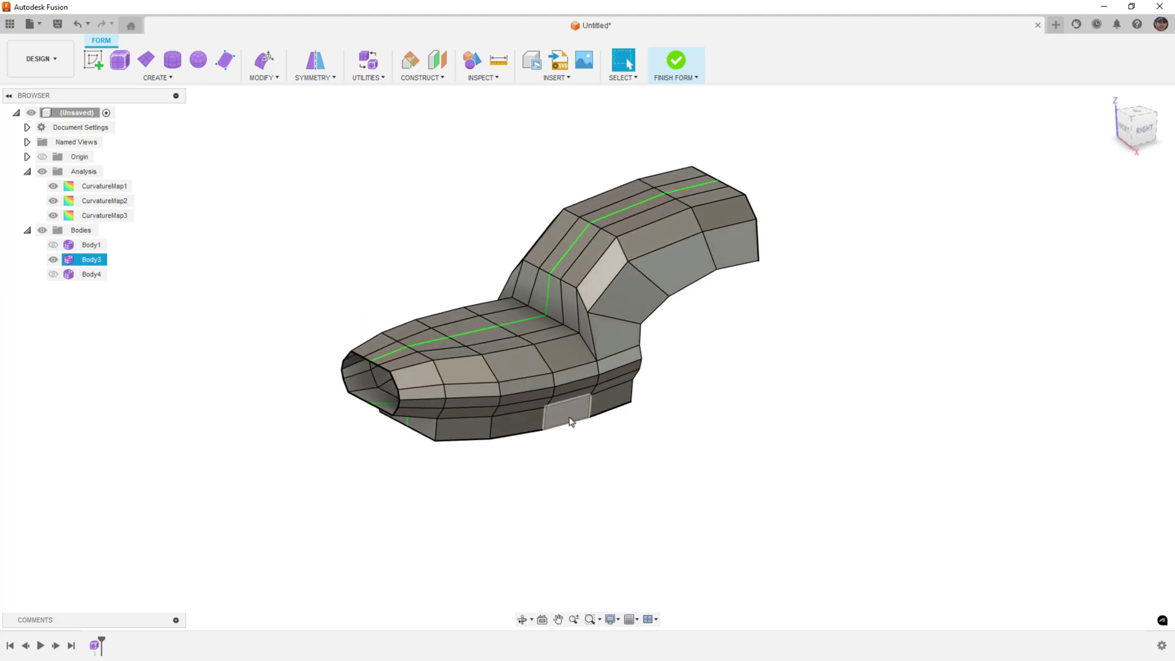
# Step: Switch Body3 to smooth display and select the crosswise and lengthwise edge loops that cross on the form's side
pyautogui.click(550, 375)
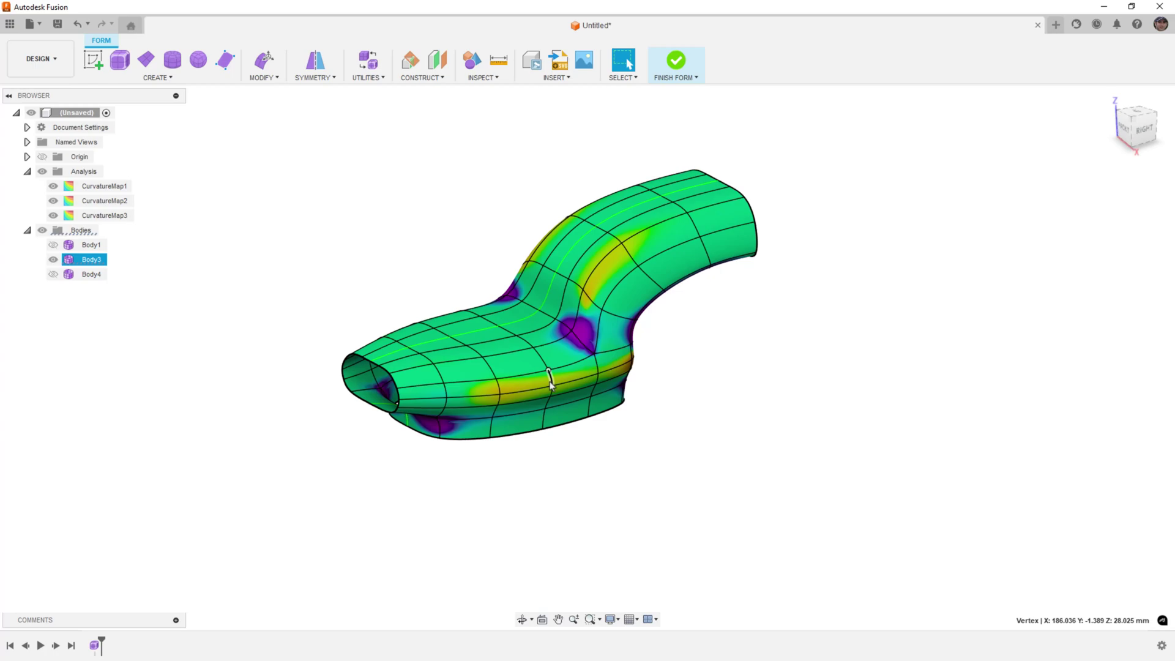
pyautogui.scroll(3, 547, 370)
pyautogui.doubleClick(546, 366)
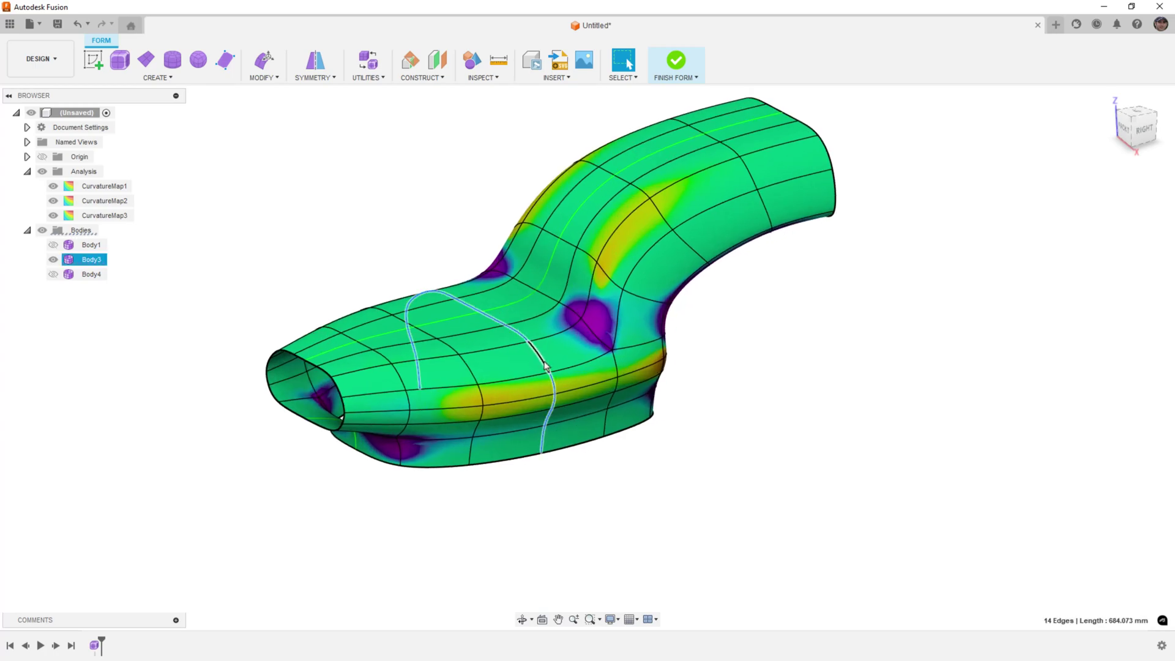
pyautogui.keyDown('shift'); pyautogui.doubleClick(522, 399); pyautogui.keyUp('shift')
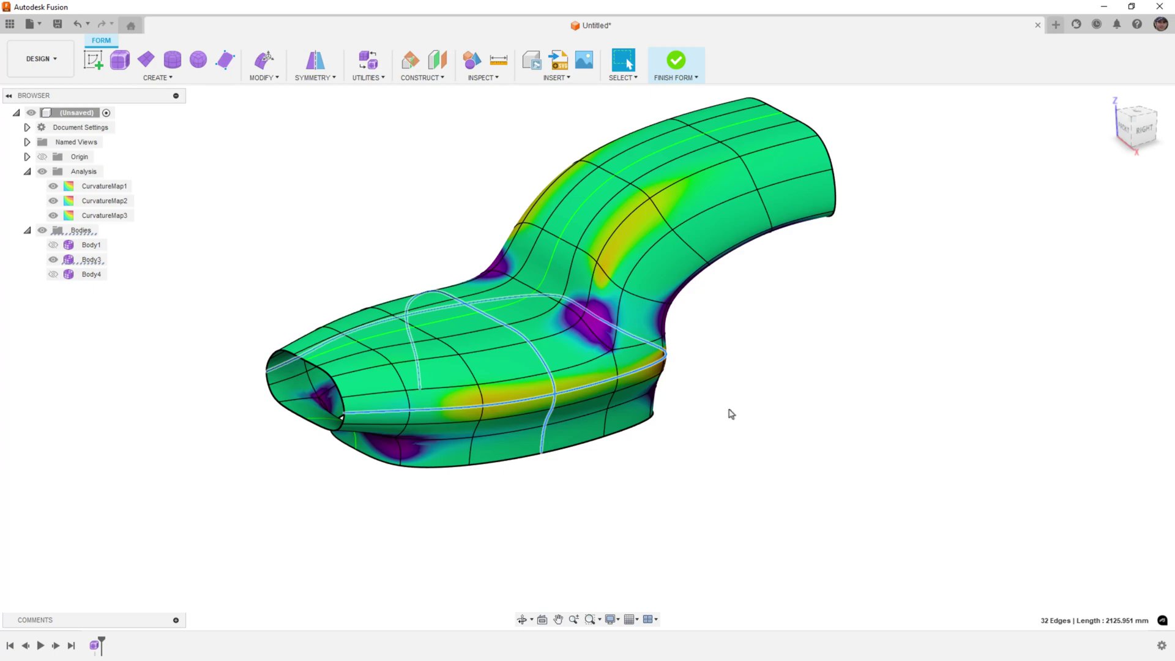
# Step: Select the side edge run leading into the star point, add its continuation along the neck, and clear the selection
pyautogui.doubleClick(522, 381)
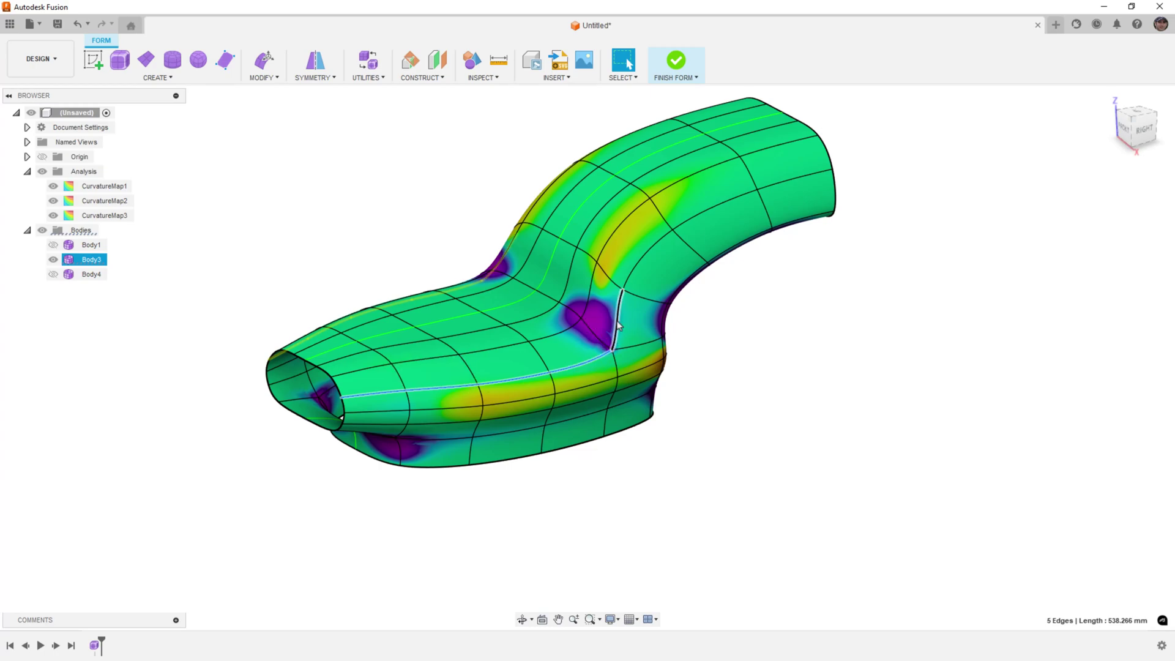
pyautogui.keyDown('shift'); pyautogui.doubleClick(624, 269); pyautogui.keyUp('shift')
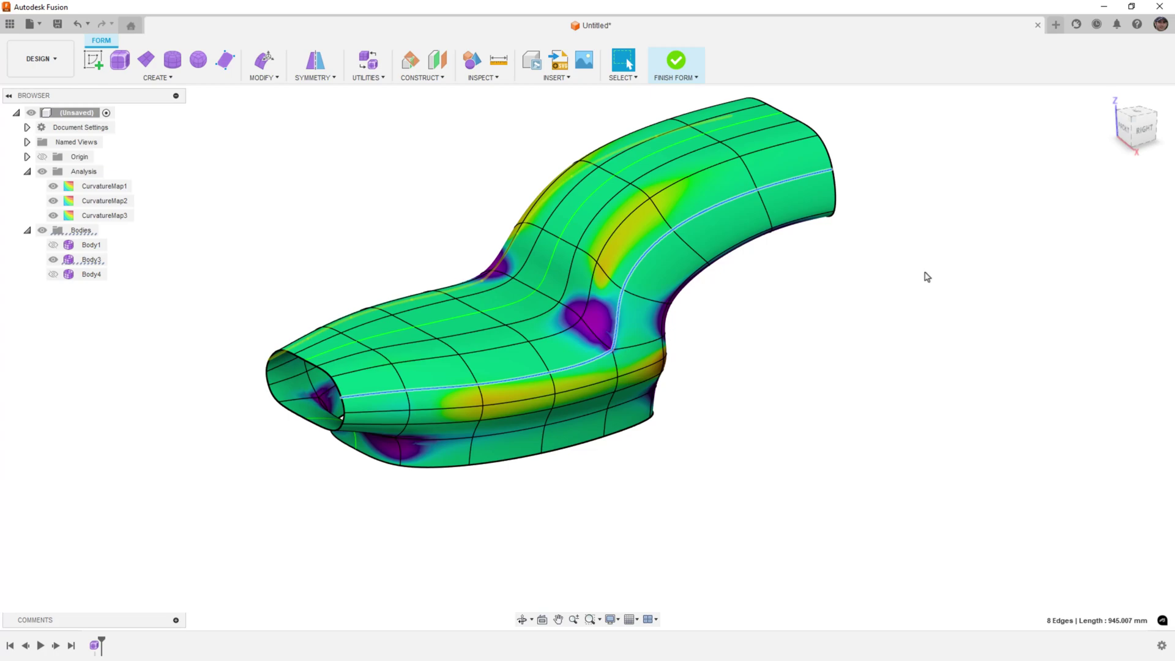
pyautogui.click(789, 381)
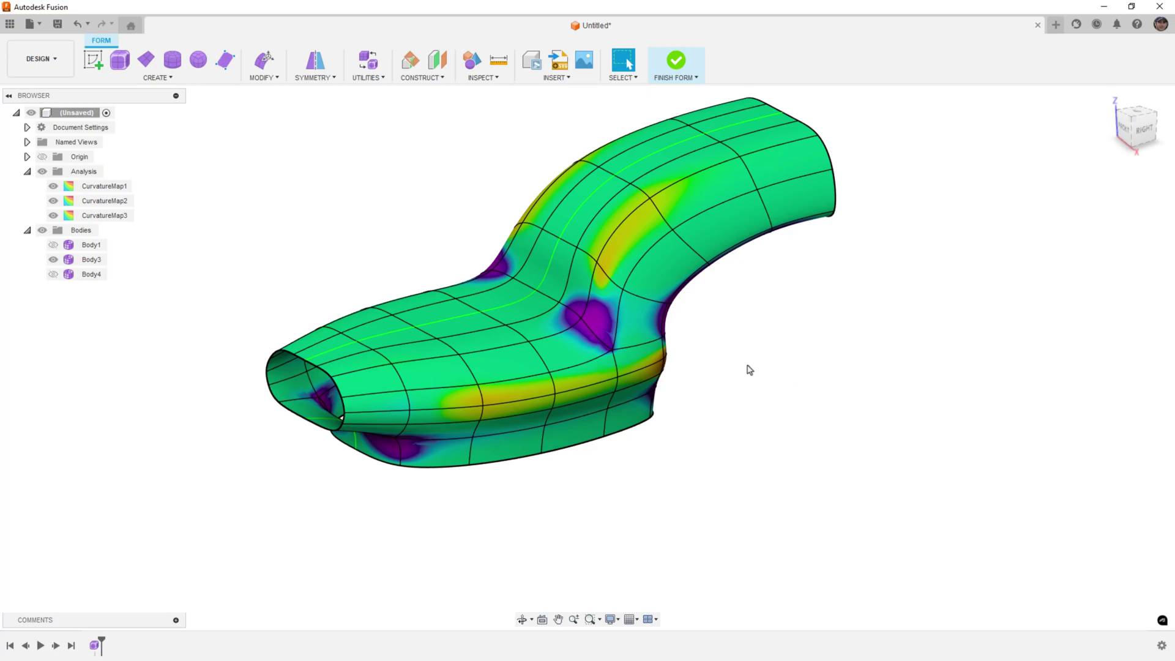
# Step: Inspect the star point on Body3, then reopen CurvatureMap2 and preview the Principal Minimum type with a reduced minimum limit
pyautogui.keyDown('shift'); pyautogui.moveTo(609, 370); pyautogui.dragTo(649, 362, button='middle'); pyautogui.keyUp('shift')
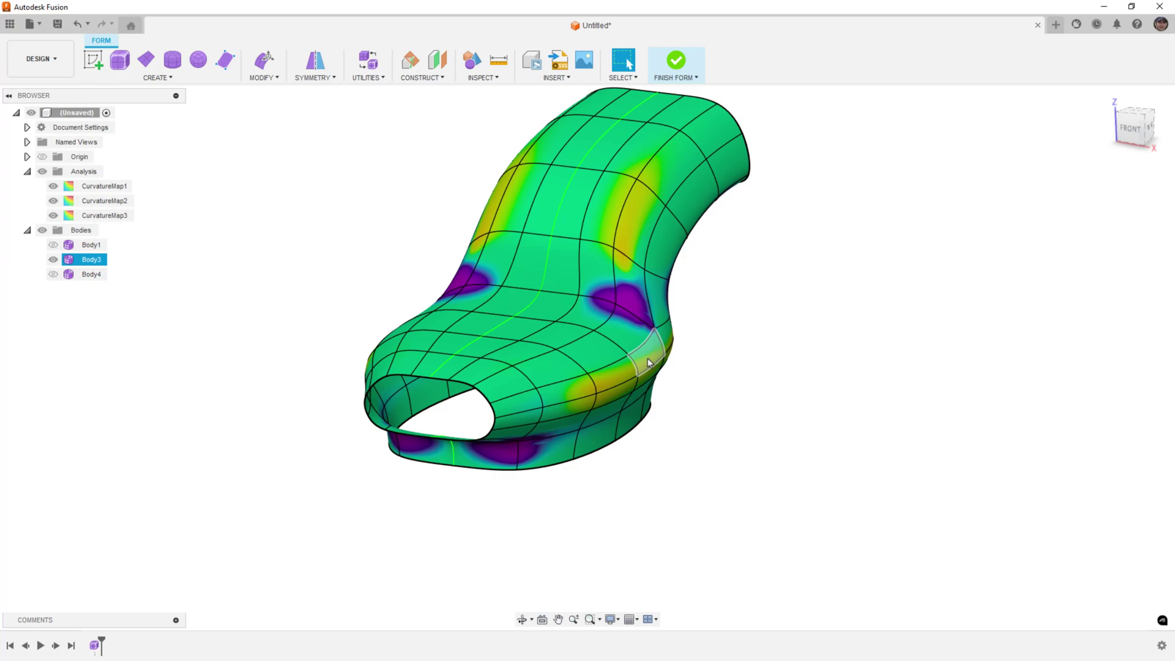
pyautogui.scroll(10, 648, 362)
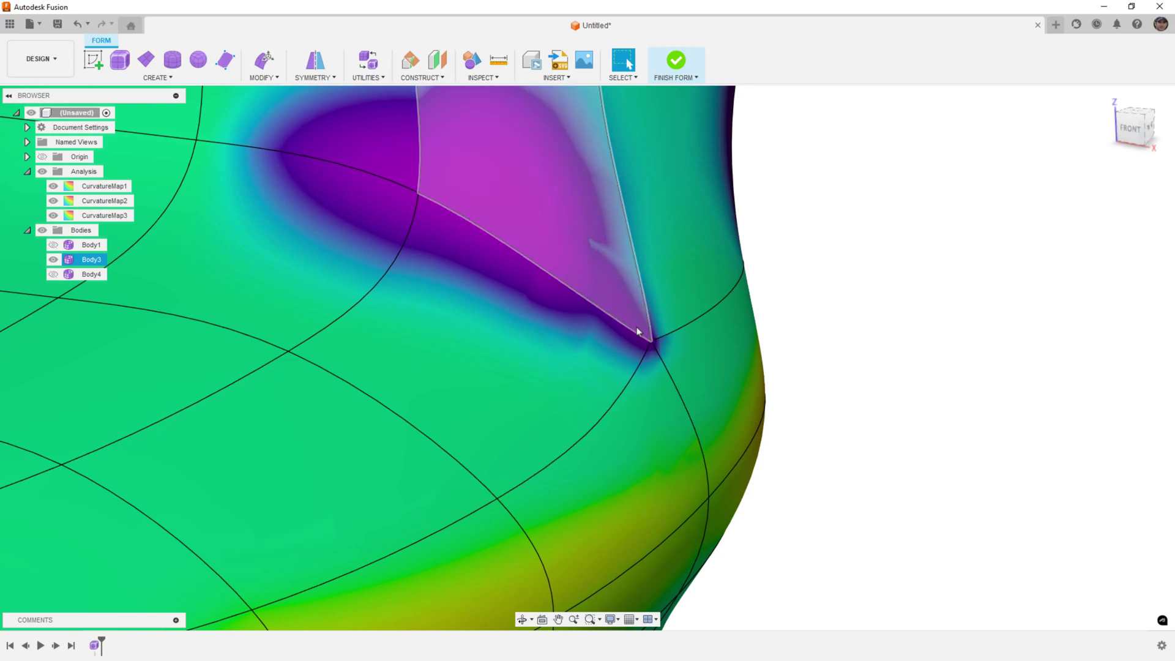
pyautogui.scroll(-10, 636, 331)
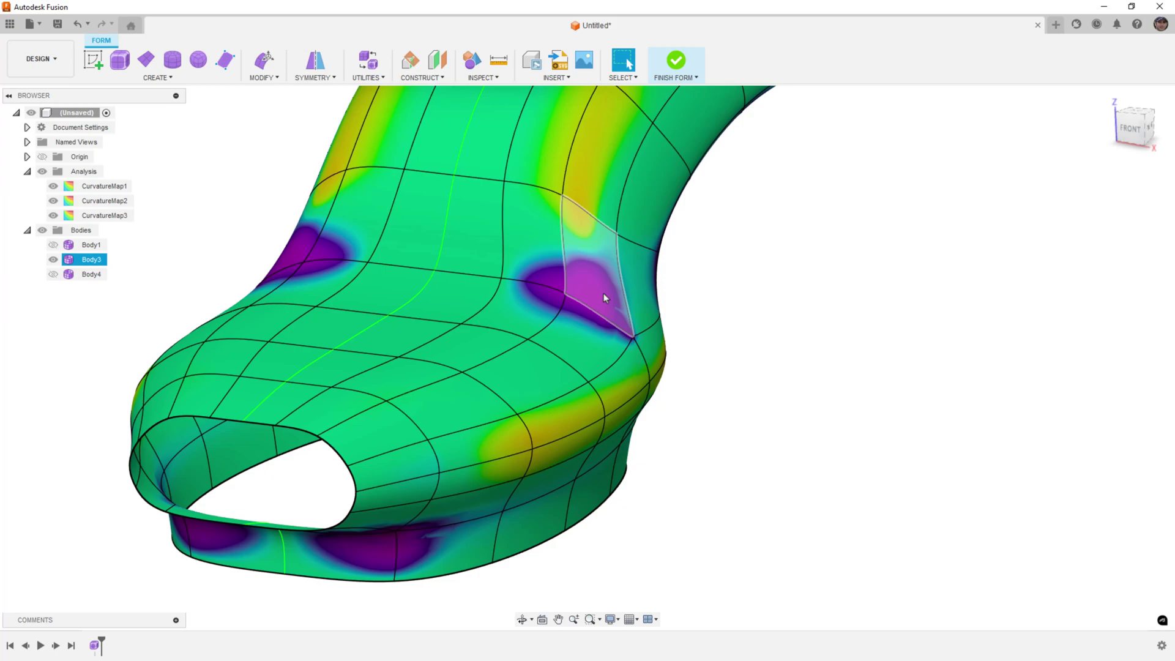
pyautogui.doubleClick(86, 201)
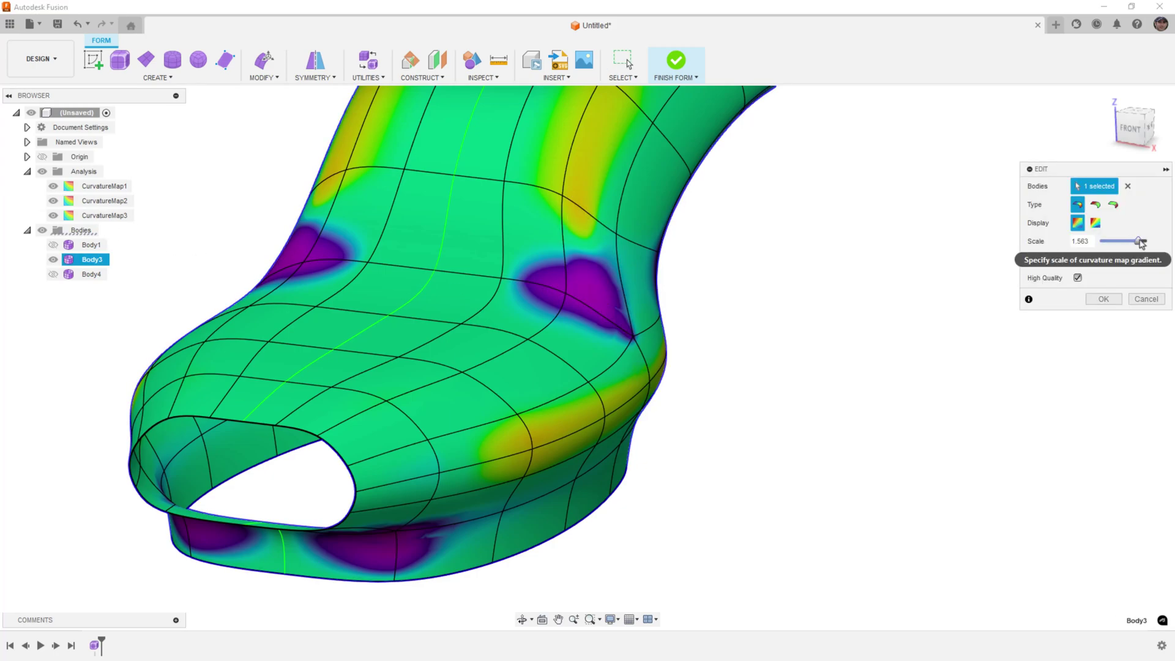
pyautogui.moveTo(1141, 243); pyautogui.dragTo(1137, 244)
pyautogui.click(1094, 206)
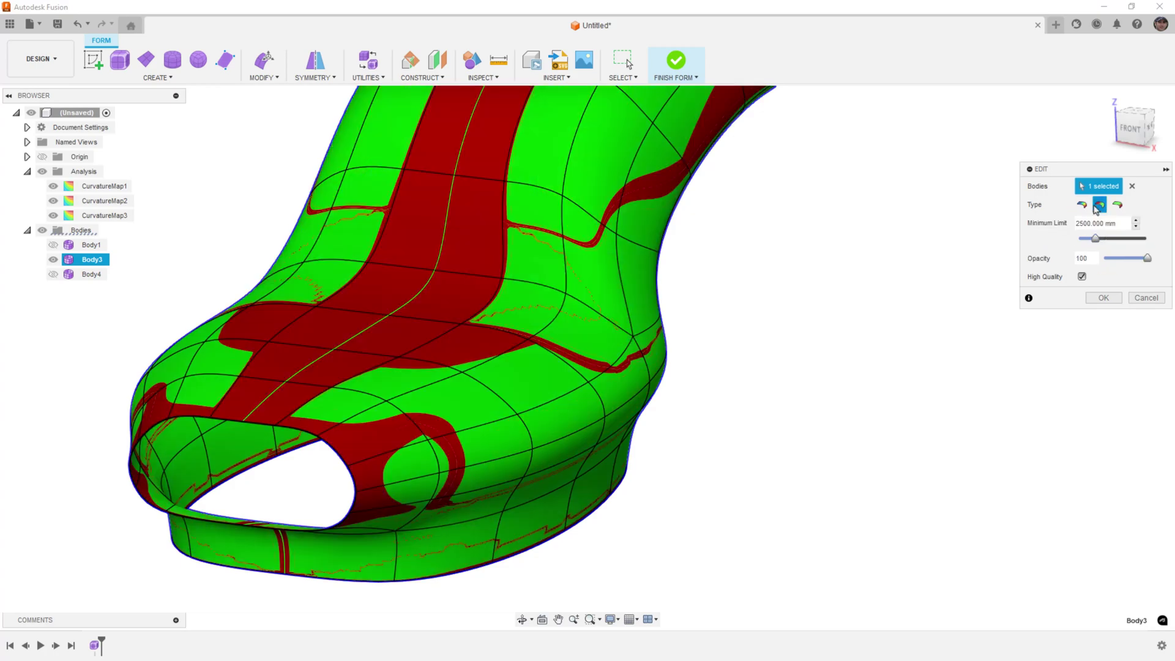
pyautogui.keyDown('shift'); pyautogui.moveTo(848, 314); pyautogui.dragTo(906, 330, button='middle'); pyautogui.keyUp('shift')
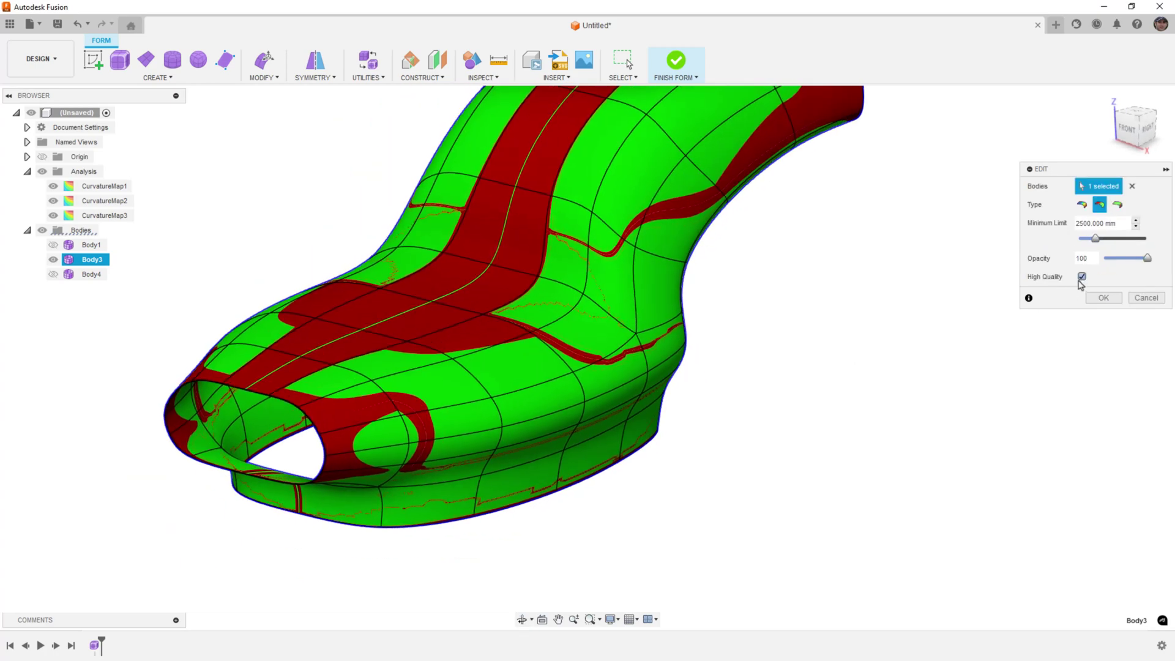
pyautogui.moveTo(1095, 239)
pyautogui.mouseDown()
pyautogui.moveTo(1106, 244)
pyautogui.moveTo(1082, 240)
pyautogui.mouseUp()
pyautogui.keyDown('shift'); pyautogui.moveTo(731, 386); pyautogui.dragTo(705, 378, button='middle'); pyautogui.keyUp('shift')
pyautogui.scroll(5, 637, 333)
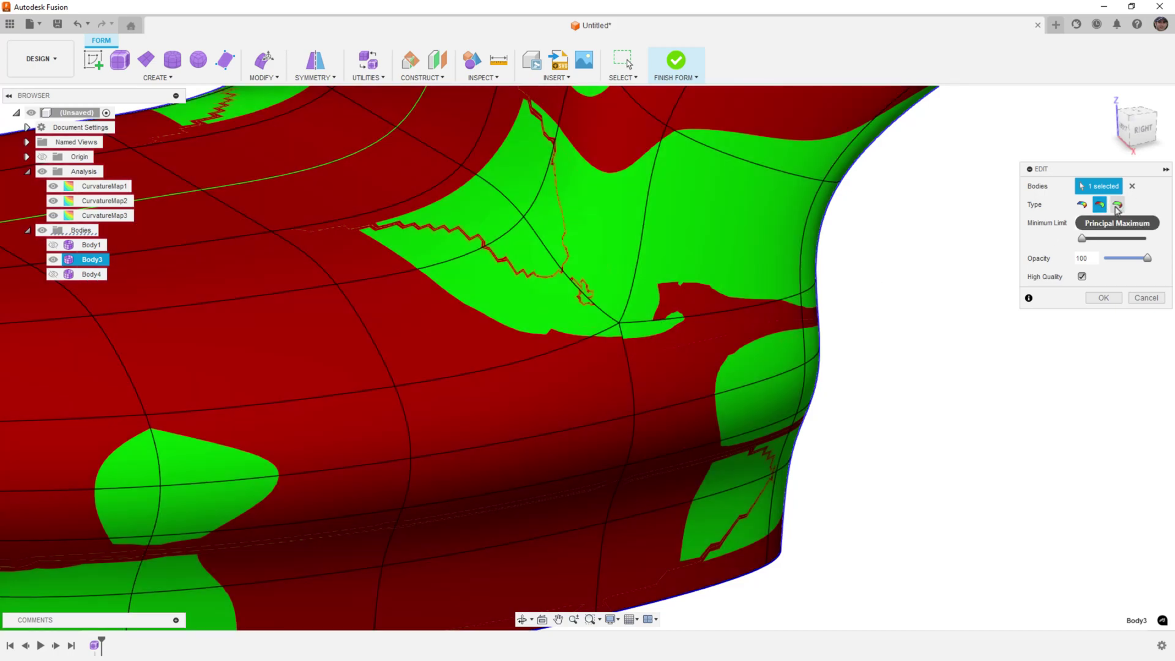
# Step: Preview the Principal Maximum type with the maximum limit raised to about 65.4 mm, and discard the curvature map changes
pyautogui.click(1117, 207)
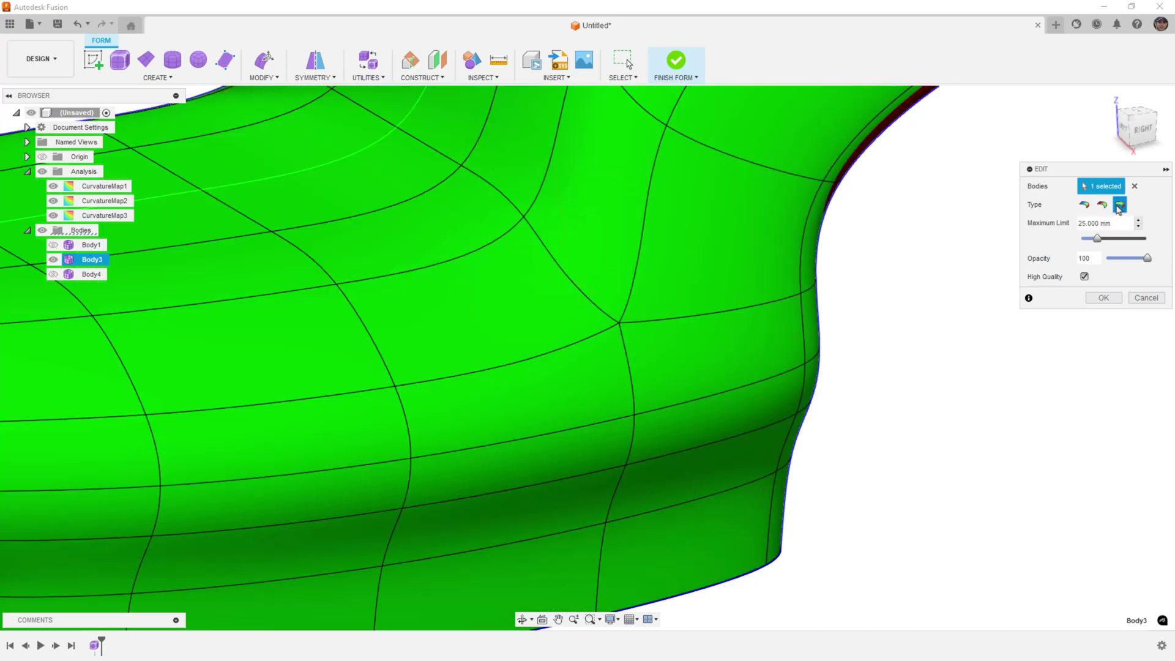
pyautogui.moveTo(1102, 242); pyautogui.dragTo(1121, 242)
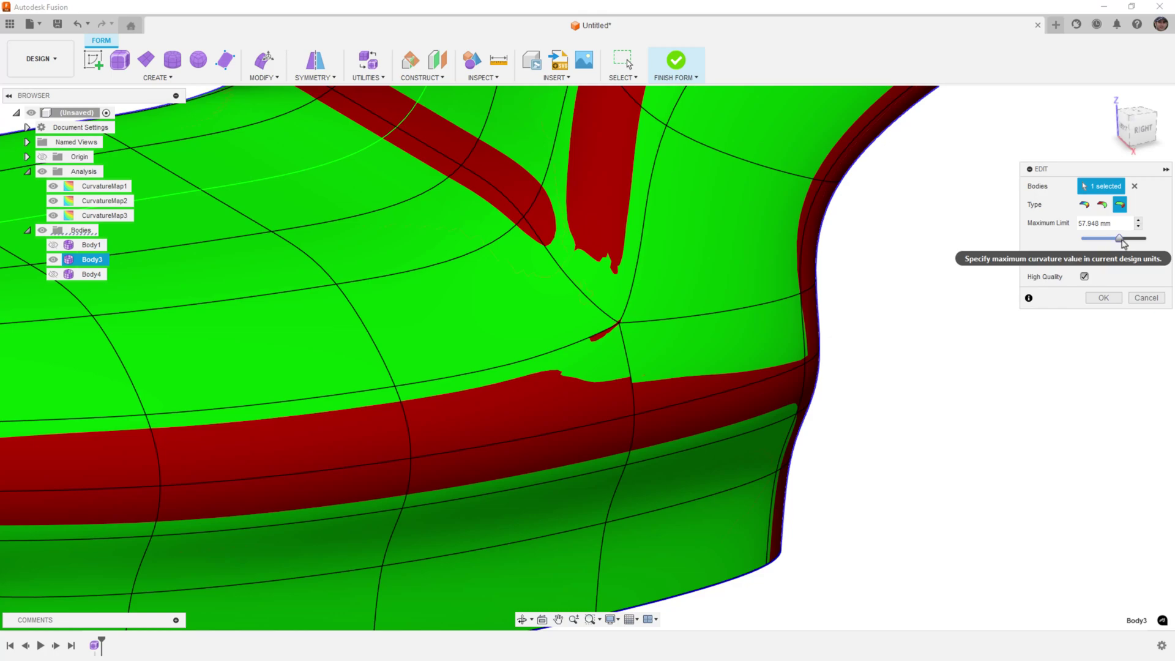
pyautogui.moveTo(1120, 239); pyautogui.dragTo(1127, 243)
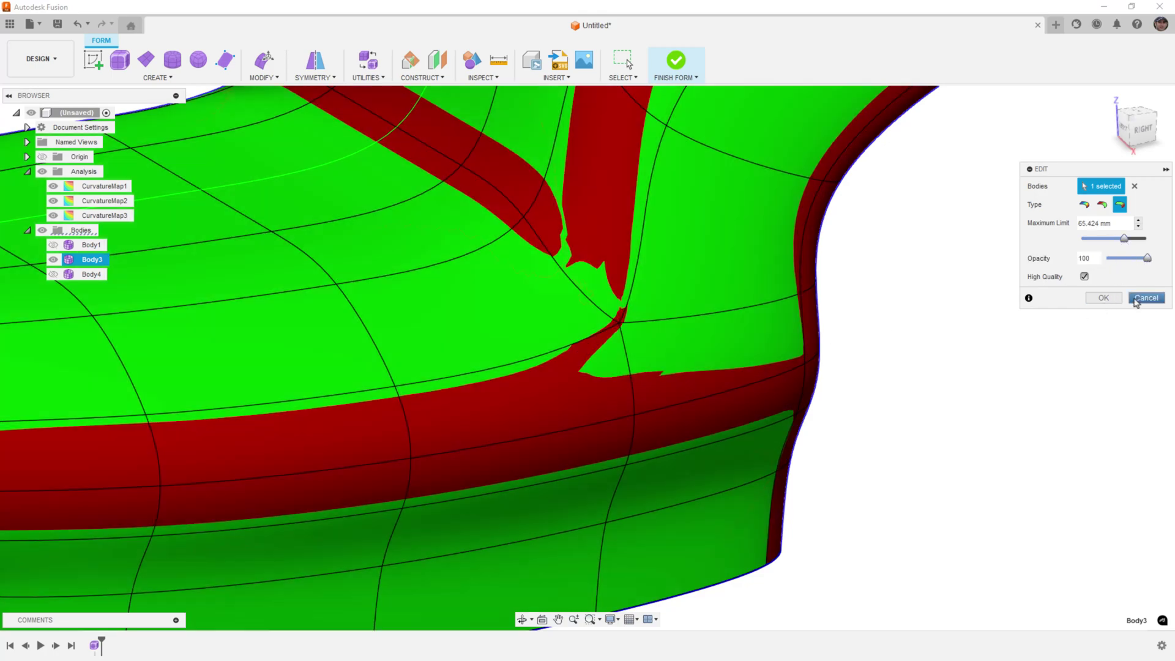
pyautogui.click(1136, 299)
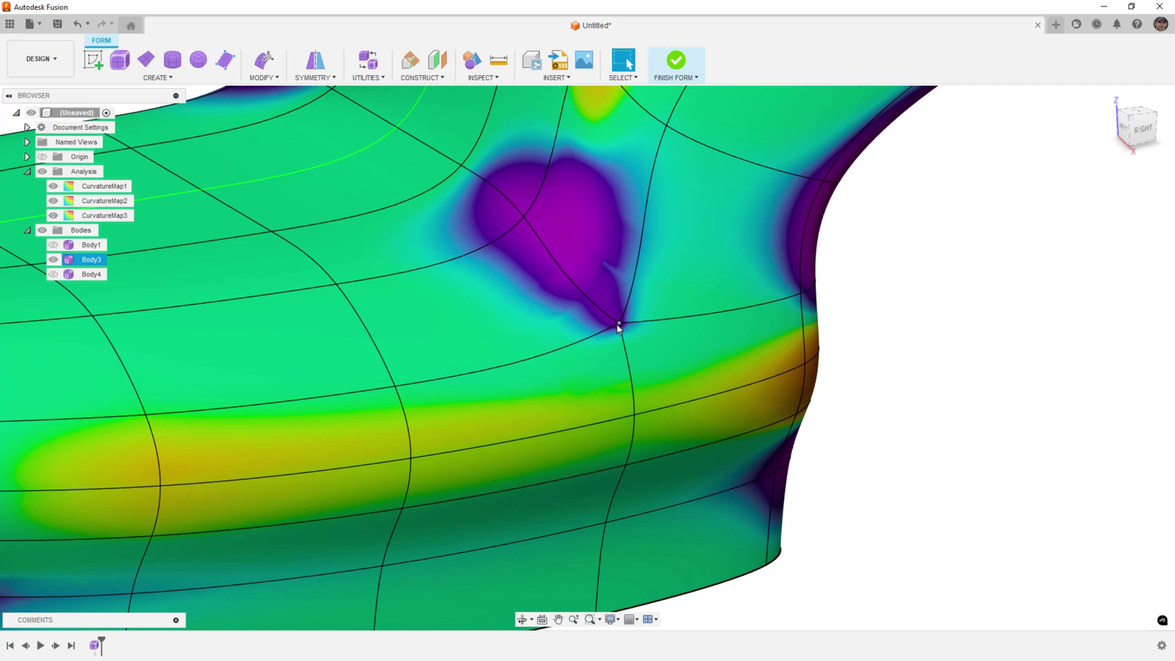
# Step: Show Body4 in place of Body3 in smooth display and examine the edges near its star point
pyautogui.scroll(-5, 619, 329)
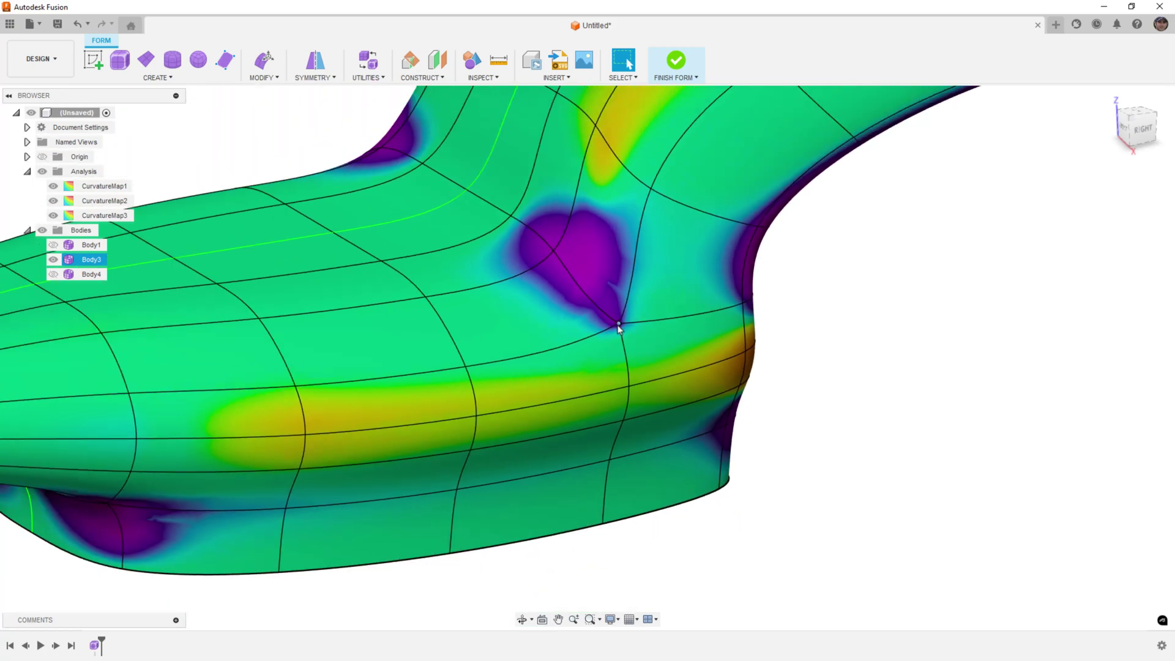
pyautogui.keyDown('shift'); pyautogui.moveTo(790, 427); pyautogui.dragTo(809, 417, button='middle'); pyautogui.keyUp('shift')
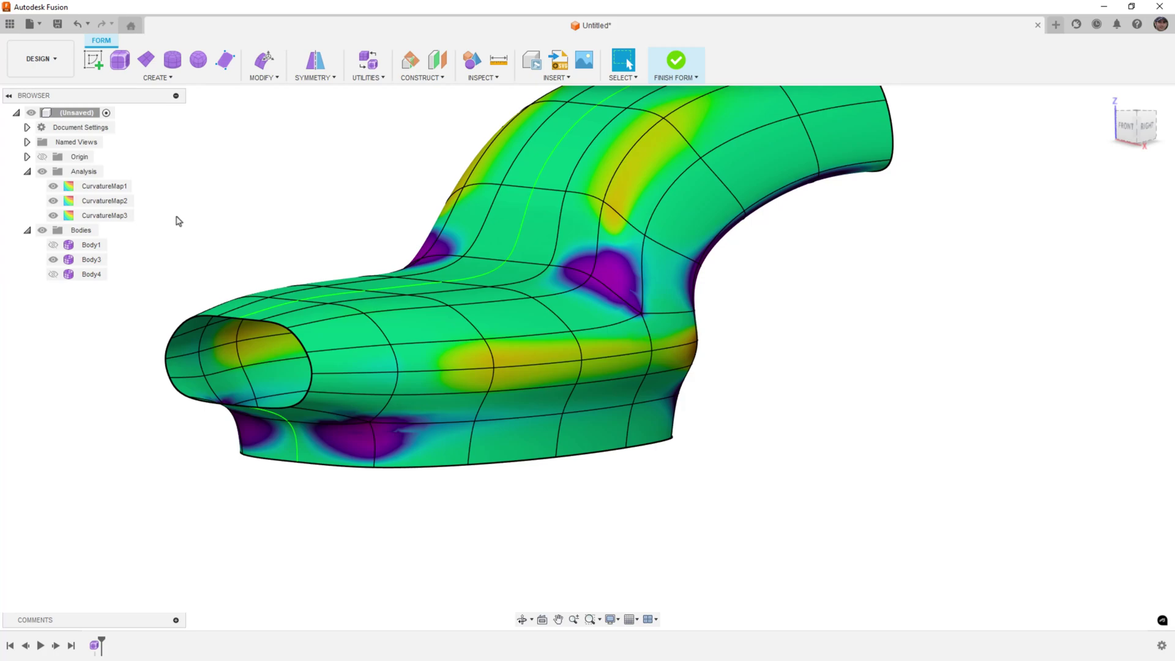
pyautogui.click(53, 260)
pyautogui.click(53, 274)
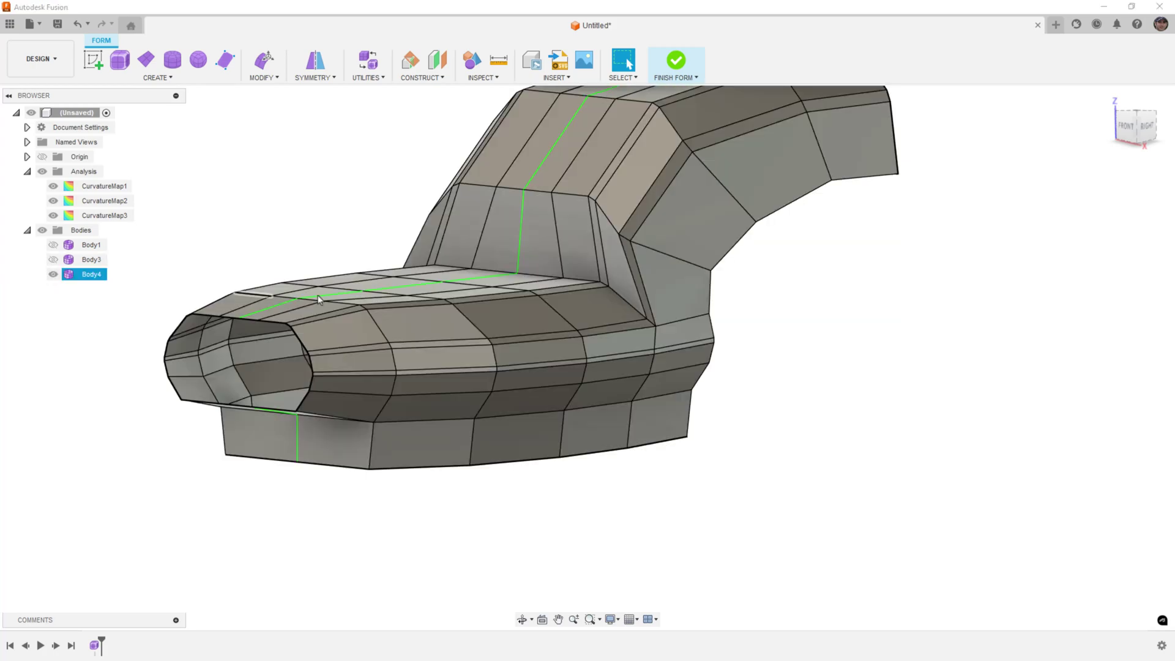
pyautogui.click(525, 309)
pyautogui.hotkey('ctrl', '3')
pyautogui.click(750, 467)
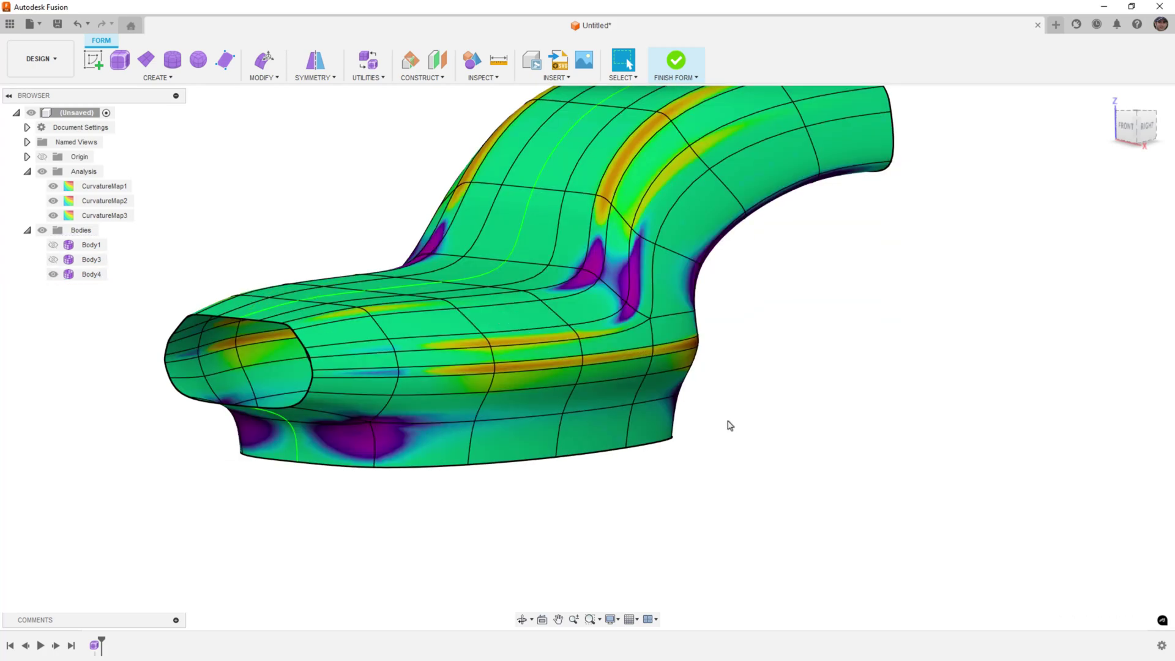
pyautogui.click(632, 244)
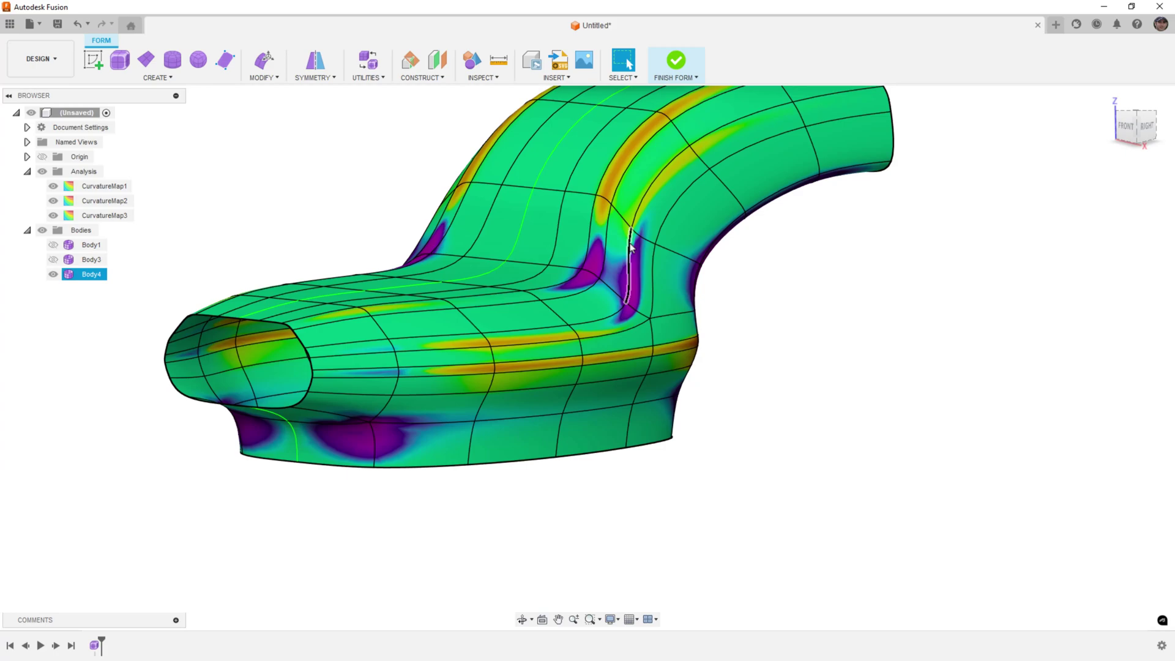
pyautogui.scroll(1, 651, 320)
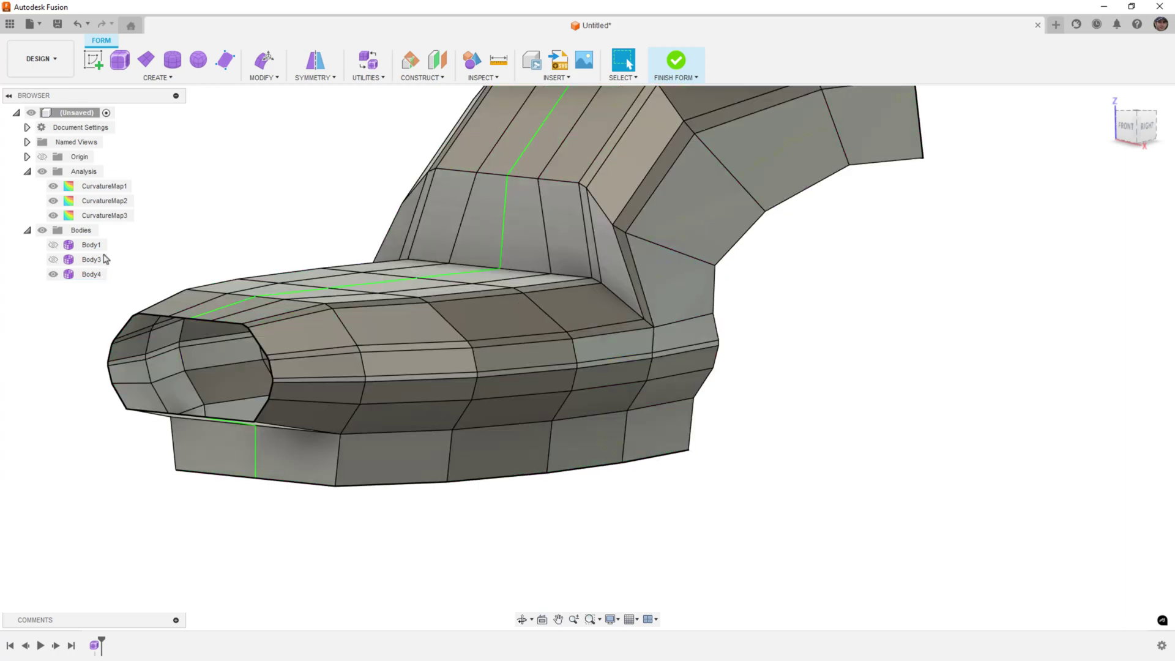
# Step: Show Body3 in place of Body4 and select the five faces that meet at its side star point
pyautogui.click(54, 260)
pyautogui.click(91, 259)
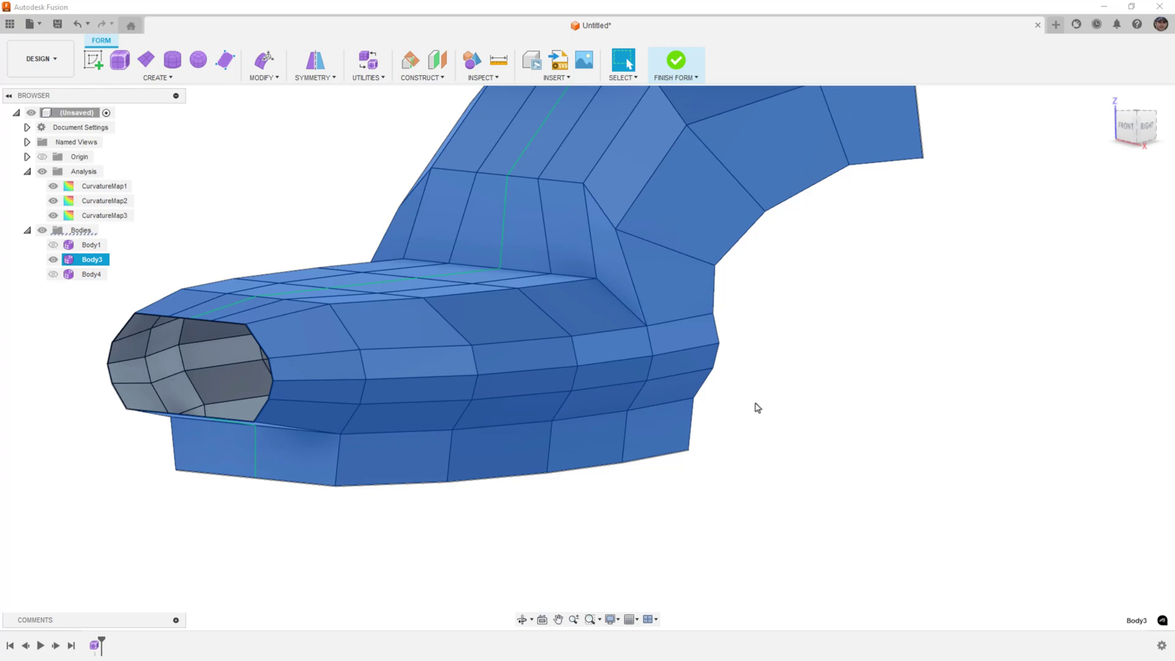
pyautogui.click(623, 320)
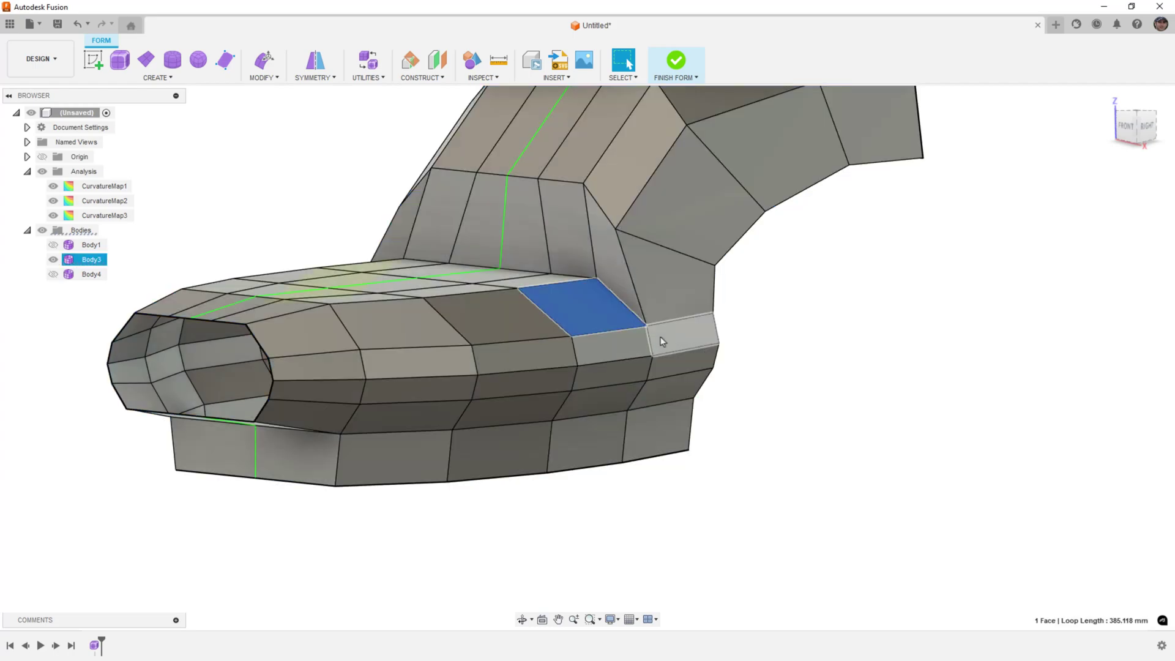
pyautogui.keyDown('shift'); pyautogui.click(661, 335); pyautogui.keyUp('shift')
pyautogui.keyDown('shift'); pyautogui.click(659, 309); pyautogui.keyUp('shift')
pyautogui.keyDown('shift'); pyautogui.click(631, 297); pyautogui.keyUp('shift')
pyautogui.keyDown('shift'); pyautogui.click(612, 348); pyautogui.keyUp('shift')
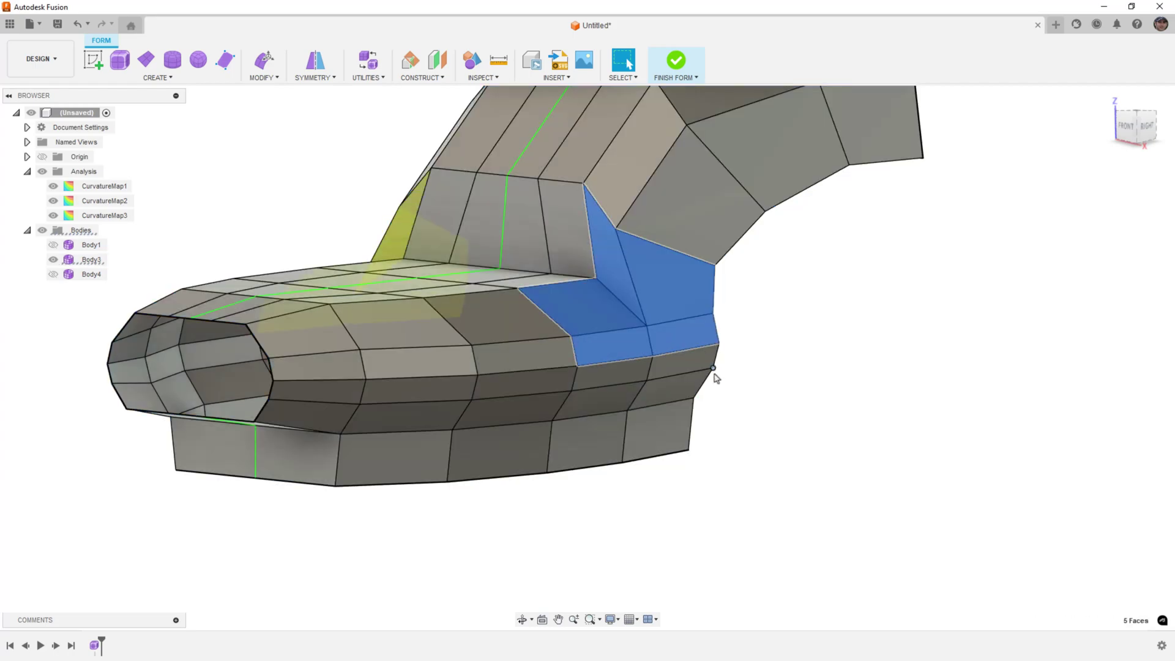
# Step: In the right view, move the vertex directly above Body3's star point about 25.1 mm towards the rear and 1.7 mm down
pyautogui.keyDown('shift'); pyautogui.moveTo(713, 375); pyautogui.dragTo(615, 341, button='middle'); pyautogui.keyUp('shift')
pyautogui.scroll(5, 590, 319)
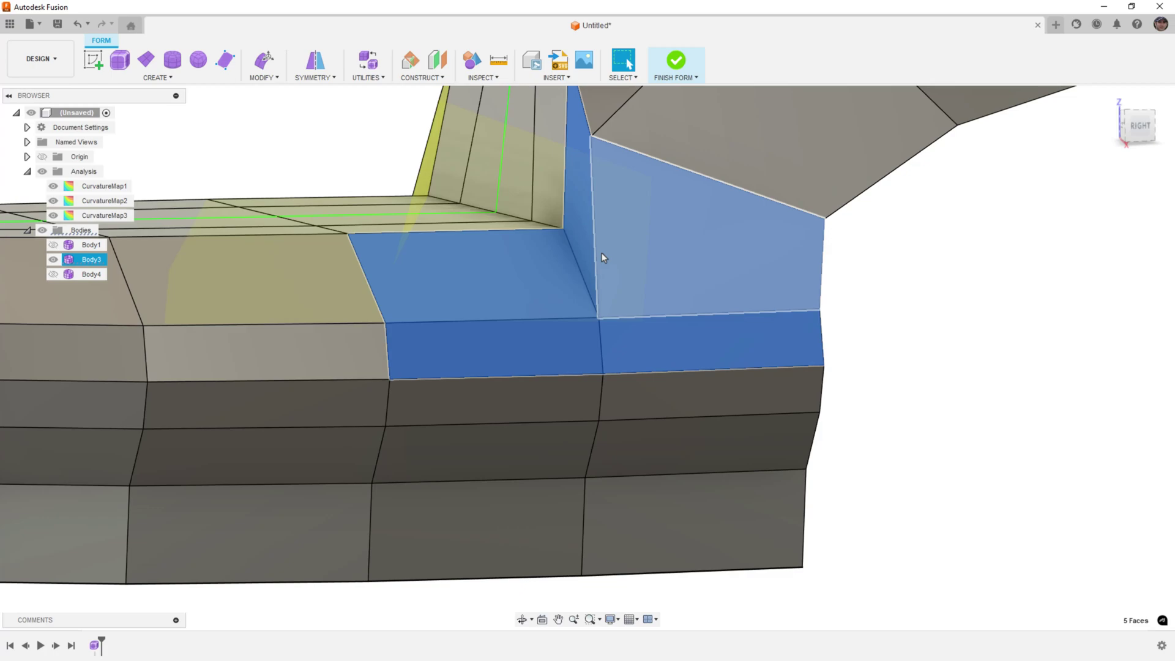
pyautogui.keyDown('shift'); pyautogui.moveTo(601, 252); pyautogui.dragTo(625, 253, button='middle'); pyautogui.keyUp('shift')
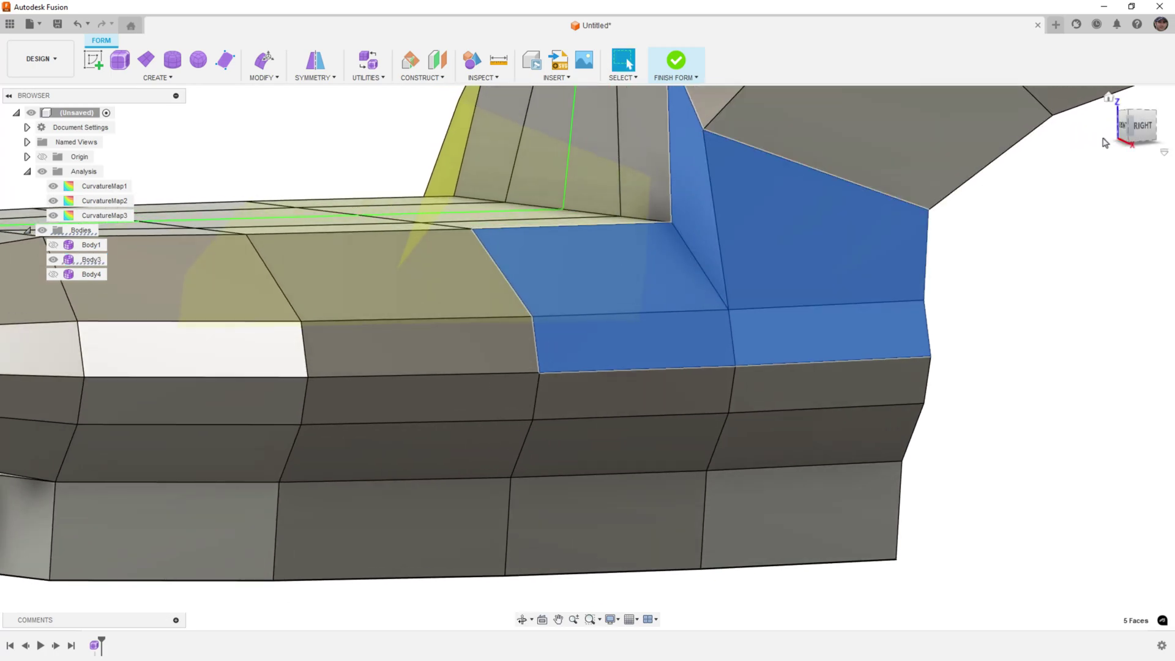
pyautogui.click(1114, 136)
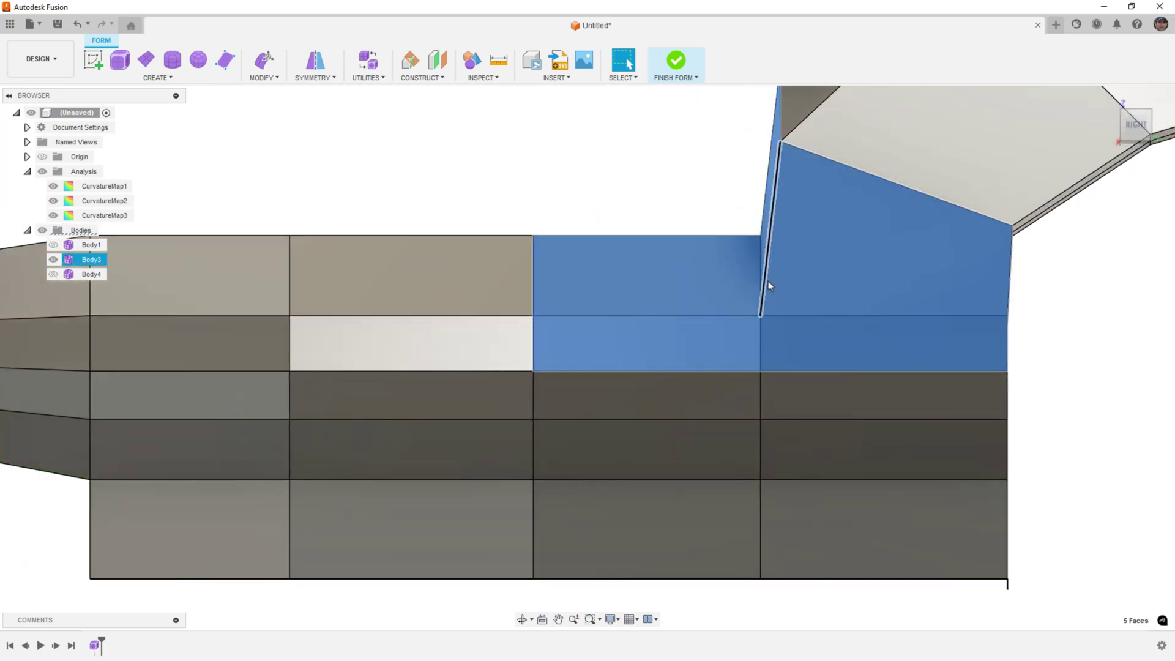
pyautogui.scroll(2, 769, 258)
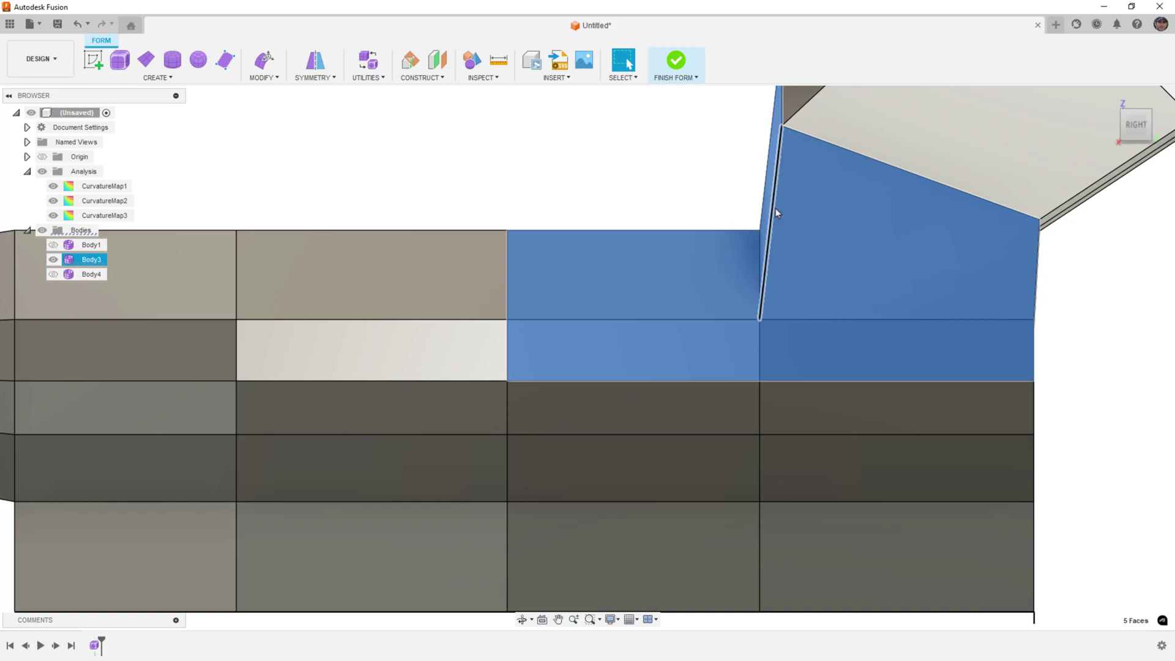
pyautogui.click(782, 126)
pyautogui.moveTo(788, 145); pyautogui.dragTo(588, 226, button='middle')
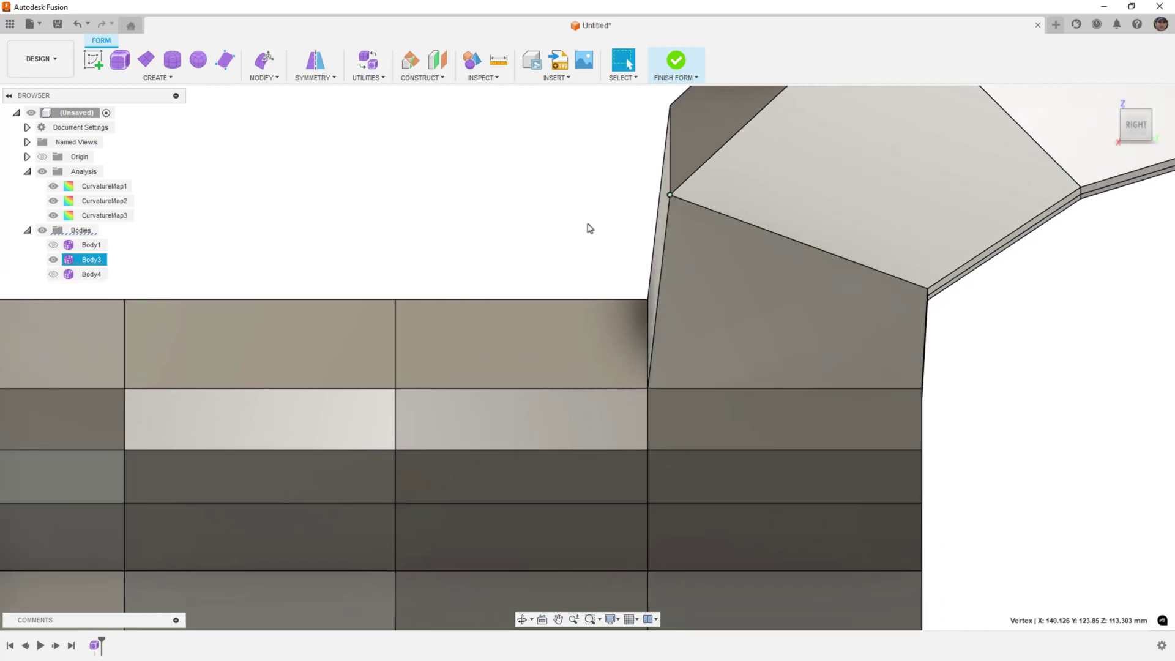
pyautogui.moveTo(682, 177); pyautogui.dragTo(742, 182)
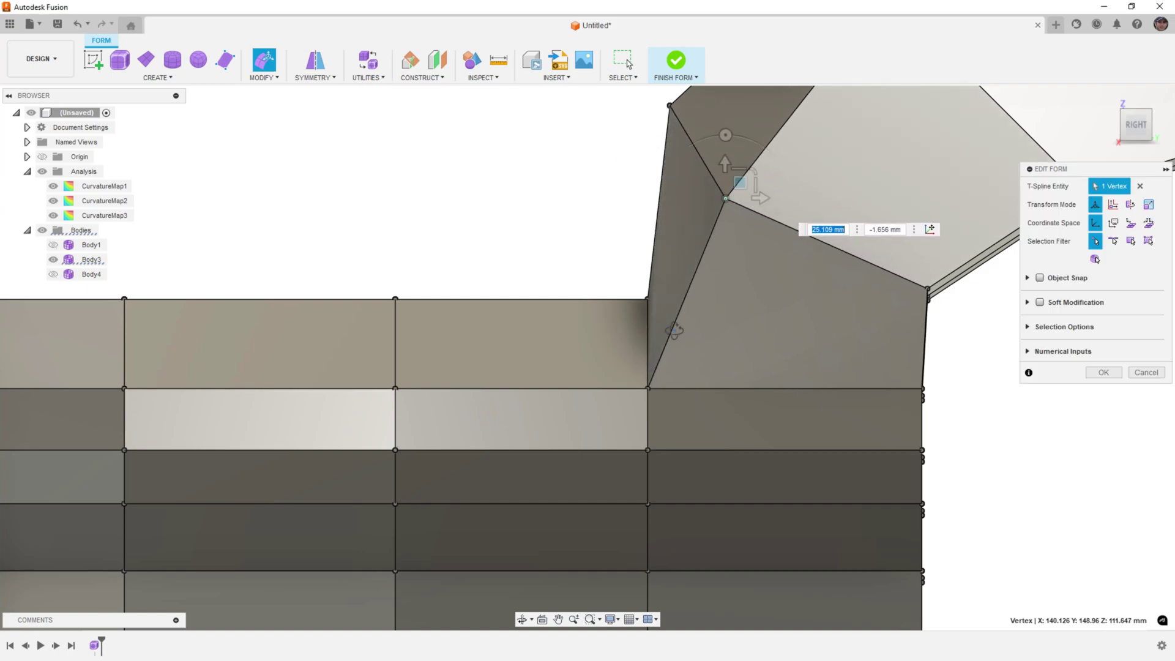
# Step: Check the moved vertex in smooth display and accept the form edit
pyautogui.keyDown('shift'); pyautogui.moveTo(674, 331); pyautogui.dragTo(705, 344, button='middle'); pyautogui.keyUp('shift')
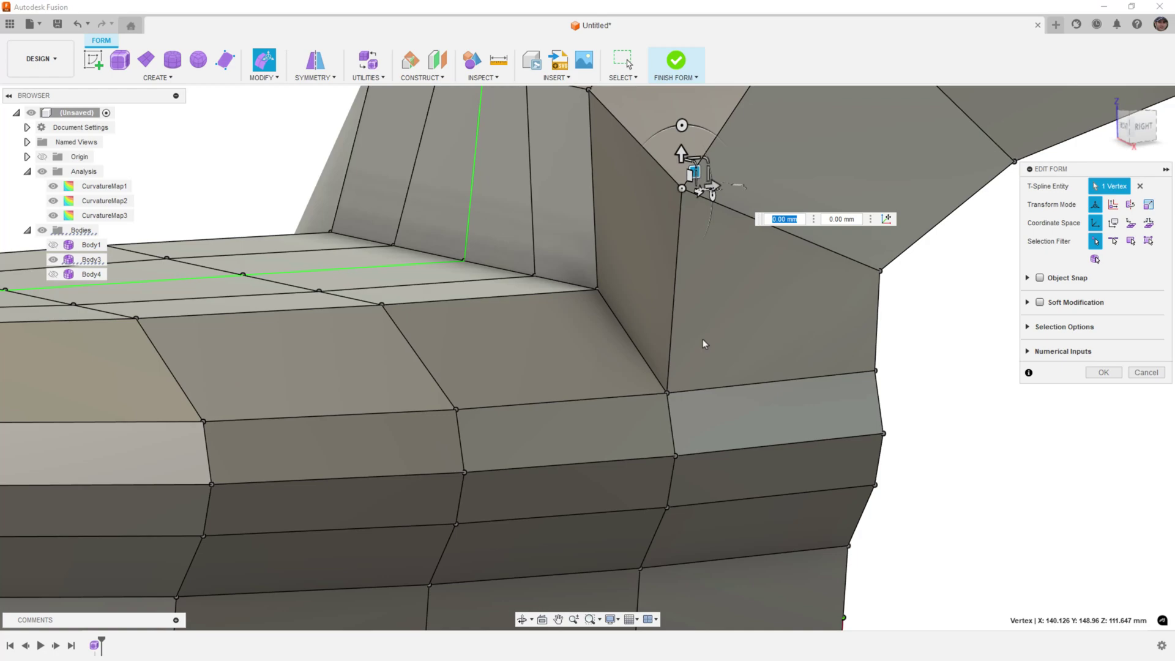
pyautogui.hotkey('alt', '3')
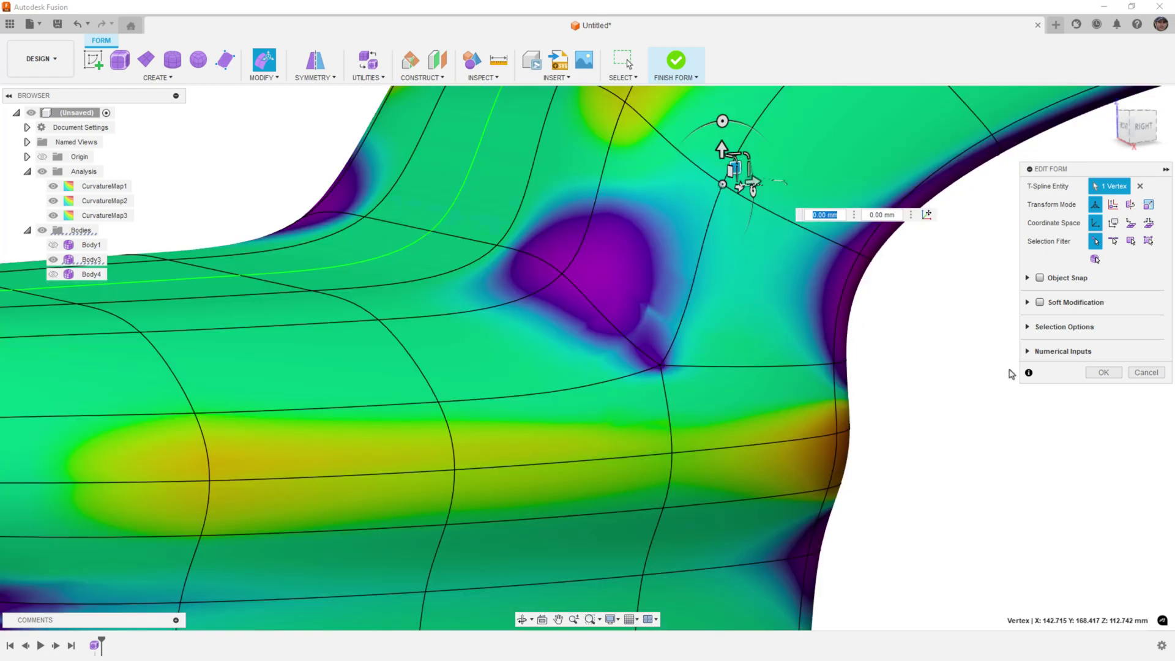
pyautogui.click(1103, 372)
pyautogui.scroll(-5, 714, 296)
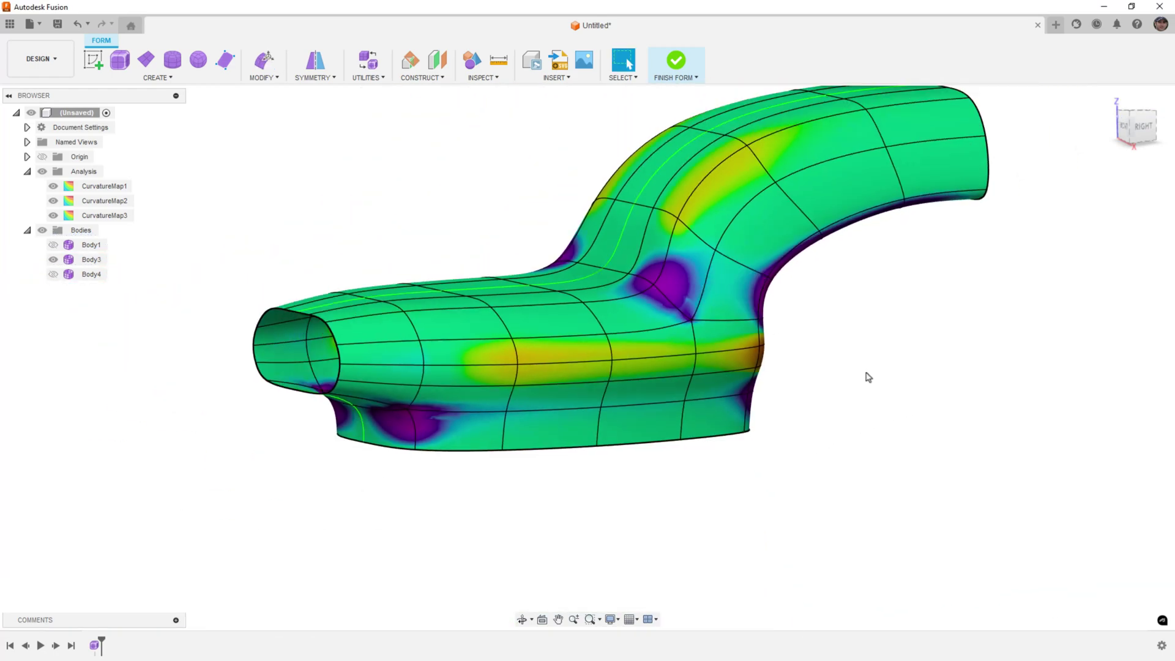
# Step: Show Body4 in place of Body3 in box display, focused on its side star point
pyautogui.click(91, 274)
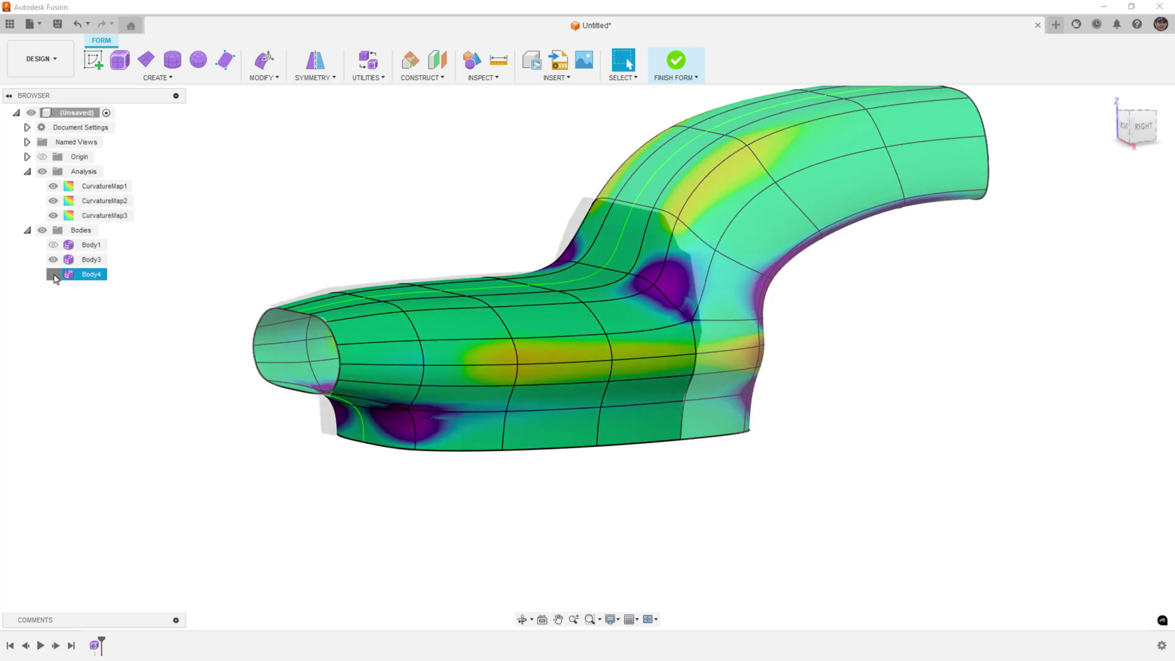
pyautogui.hotkey('alt', '1')
pyautogui.scroll(5, 702, 327)
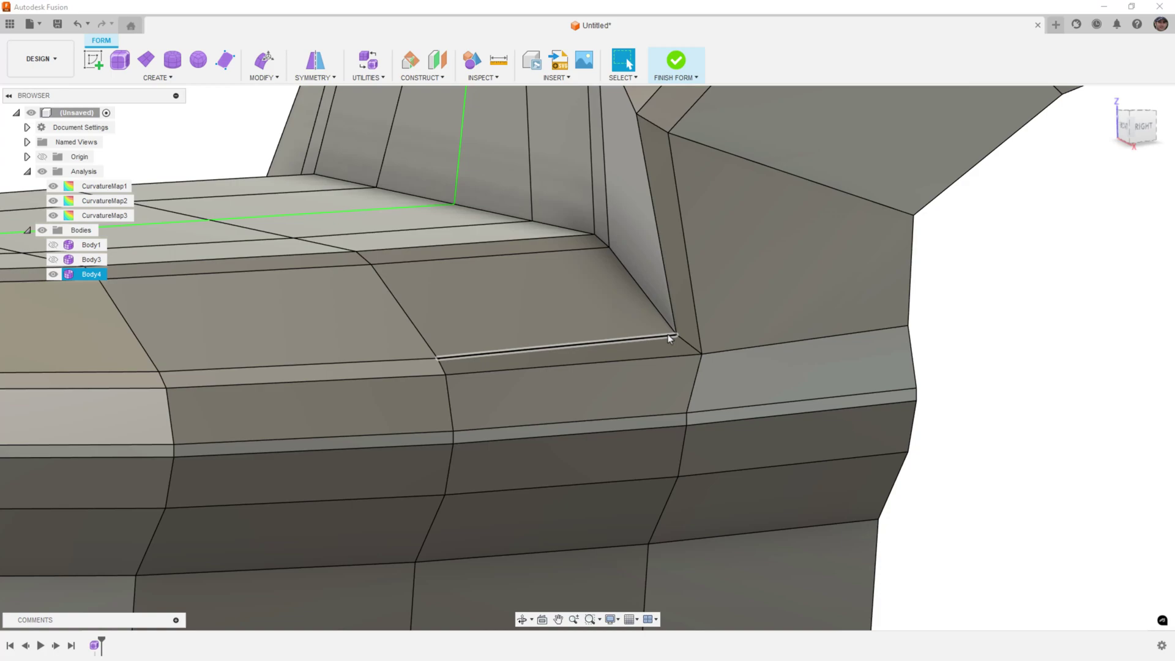
pyautogui.keyDown('shift'); pyautogui.moveTo(673, 339); pyautogui.dragTo(700, 352, button='middle'); pyautogui.keyUp('shift')
pyautogui.scroll(5, 700, 354)
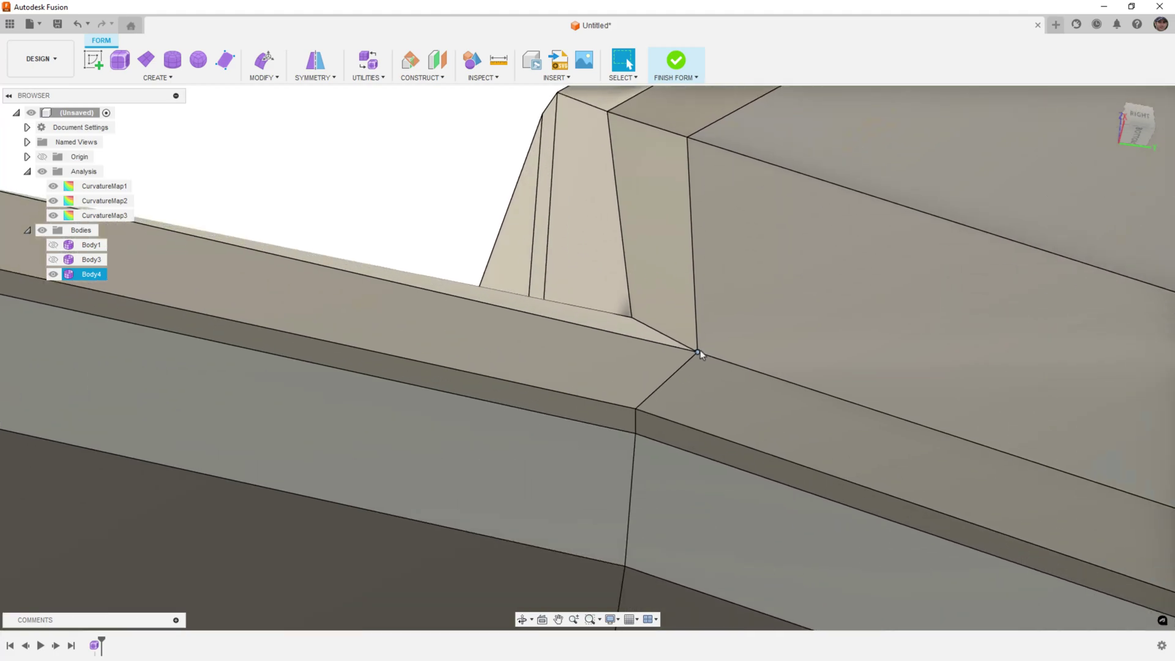
# Step: Select the five faces that surround the side star point on Body4
pyautogui.click(653, 333)
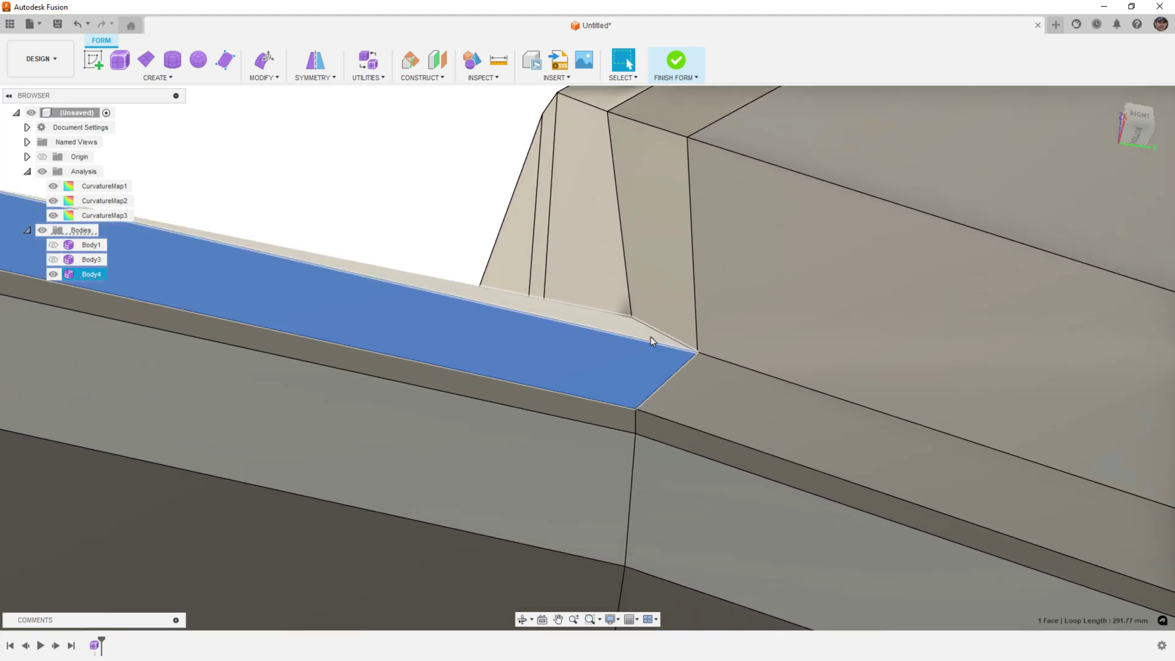
pyautogui.keyDown('shift'); pyautogui.click(669, 307); pyautogui.keyUp('shift')
pyautogui.keyDown('shift'); pyautogui.click(739, 330); pyautogui.keyUp('shift')
pyautogui.keyDown('shift'); pyautogui.click(720, 371); pyautogui.keyUp('shift')
pyautogui.keyDown('shift'); pyautogui.moveTo(720, 371); pyautogui.dragTo(729, 432, button='middle'); pyautogui.keyUp('shift')
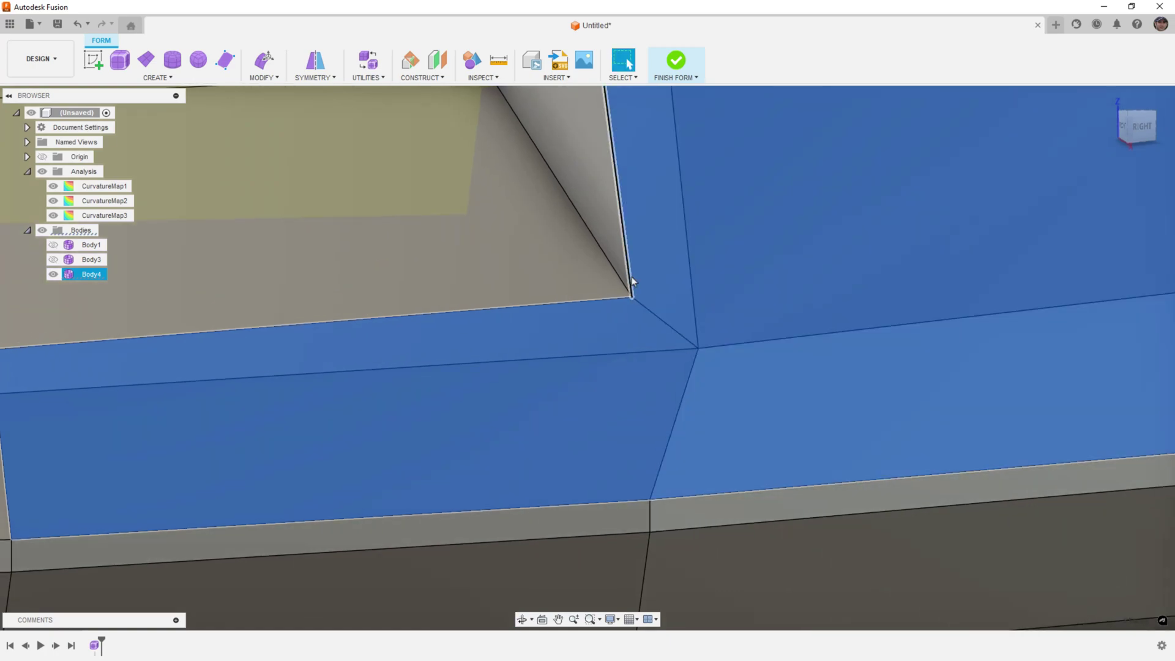
# Step: Select the faces surrounding the vertex just inside Body4's side star point
pyautogui.click(631, 278)
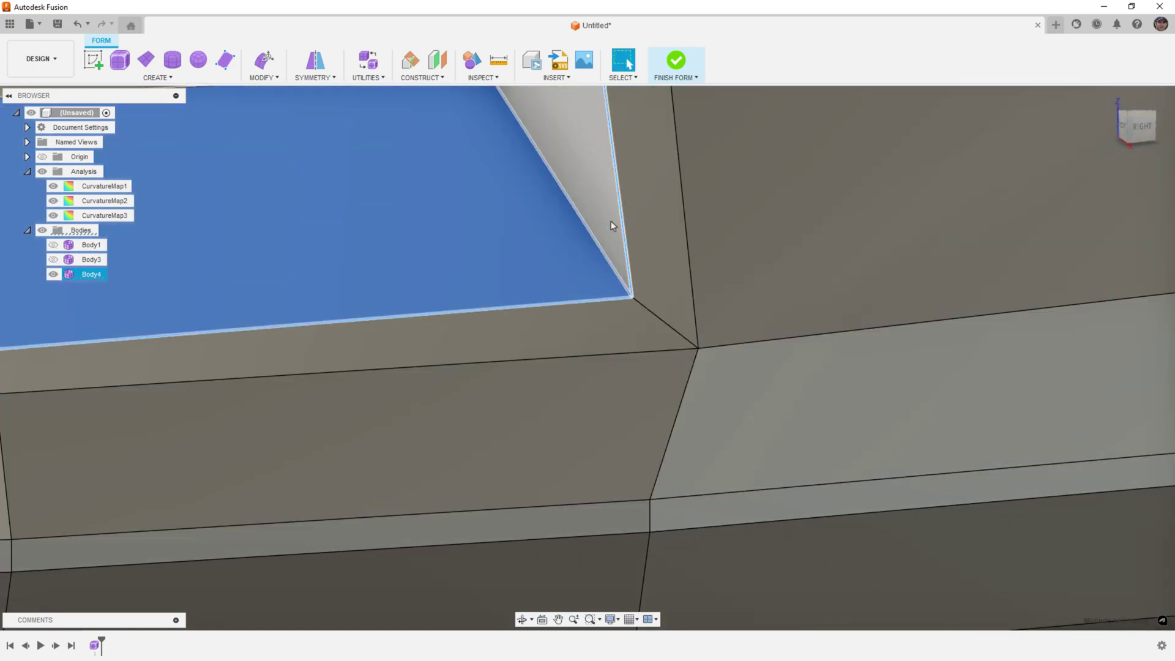
pyautogui.keyDown('shift'); pyautogui.click(639, 303); pyautogui.keyUp('shift')
pyautogui.scroll(-5, 635, 336)
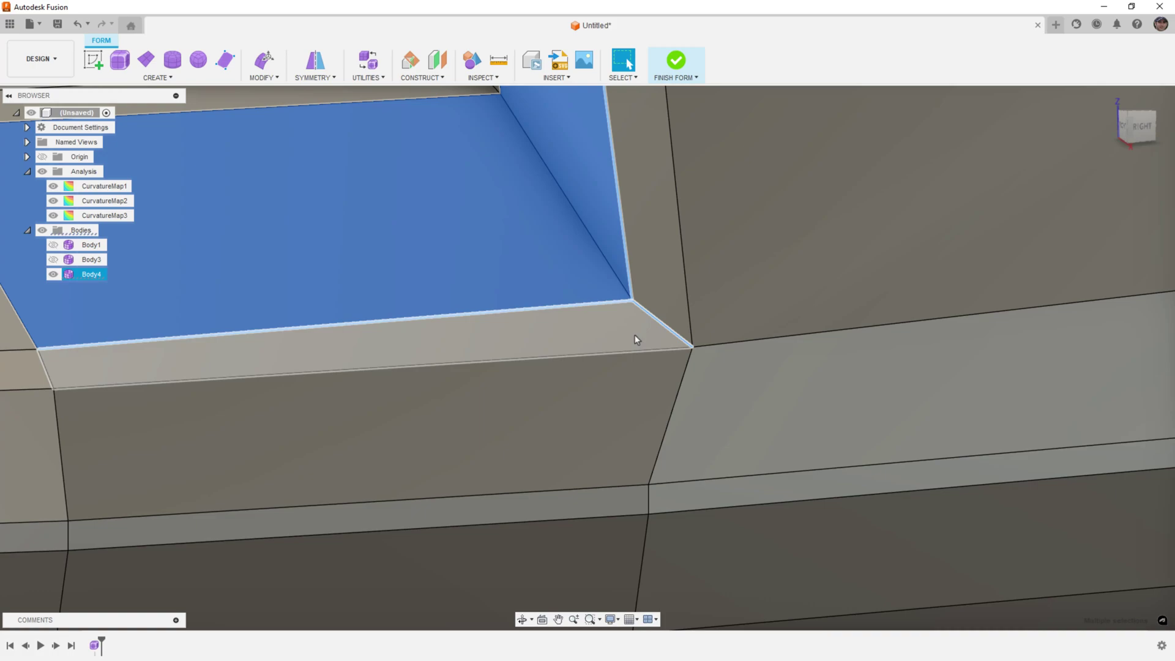
pyautogui.scroll(-2, 634, 347)
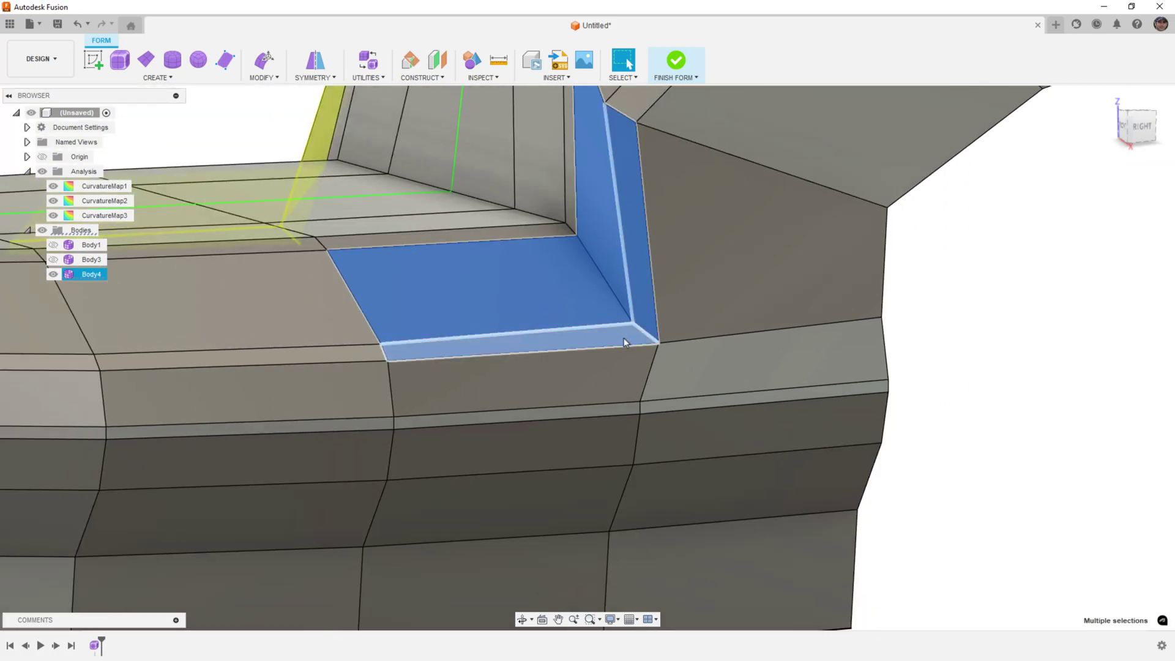
pyautogui.moveTo(629, 336)
pyautogui.keyDown('shift'); pyautogui.mouseDown(button='middle')
pyautogui.moveTo(580, 333)
pyautogui.moveTo(630, 344)
pyautogui.mouseUp(button='middle'); pyautogui.keyUp('shift')
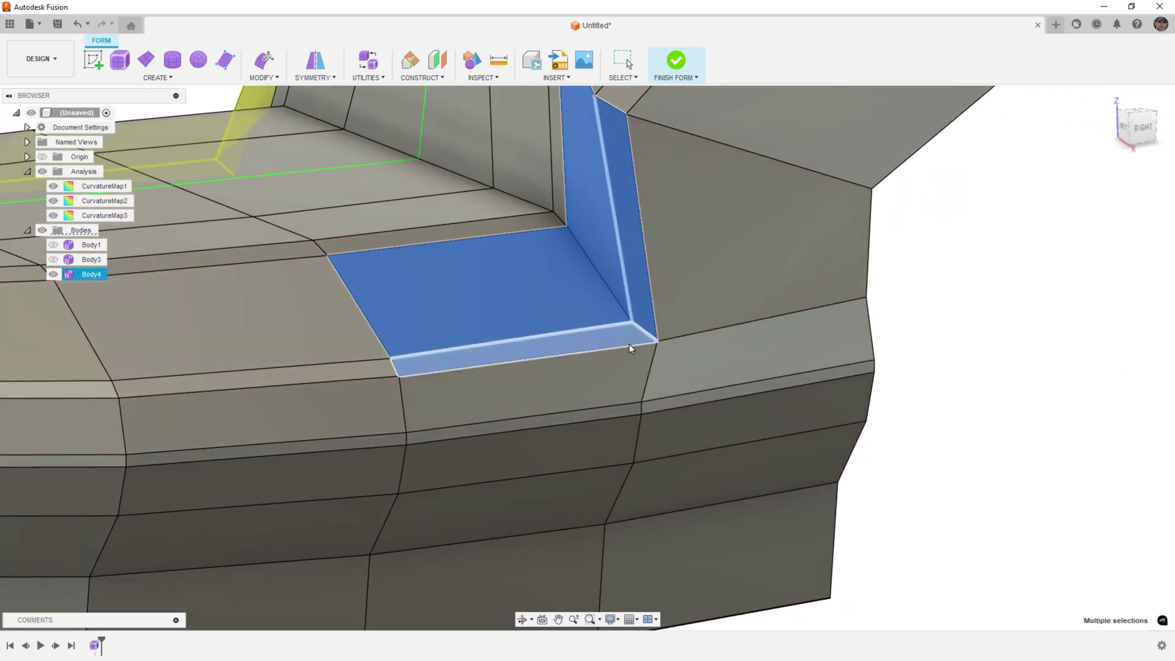
# Step: Return Body4 to smooth display, clear the face selection and examine the curvature map around its side star point
pyautogui.hotkey('alt', '3')
pyautogui.scroll(-6, 642, 342)
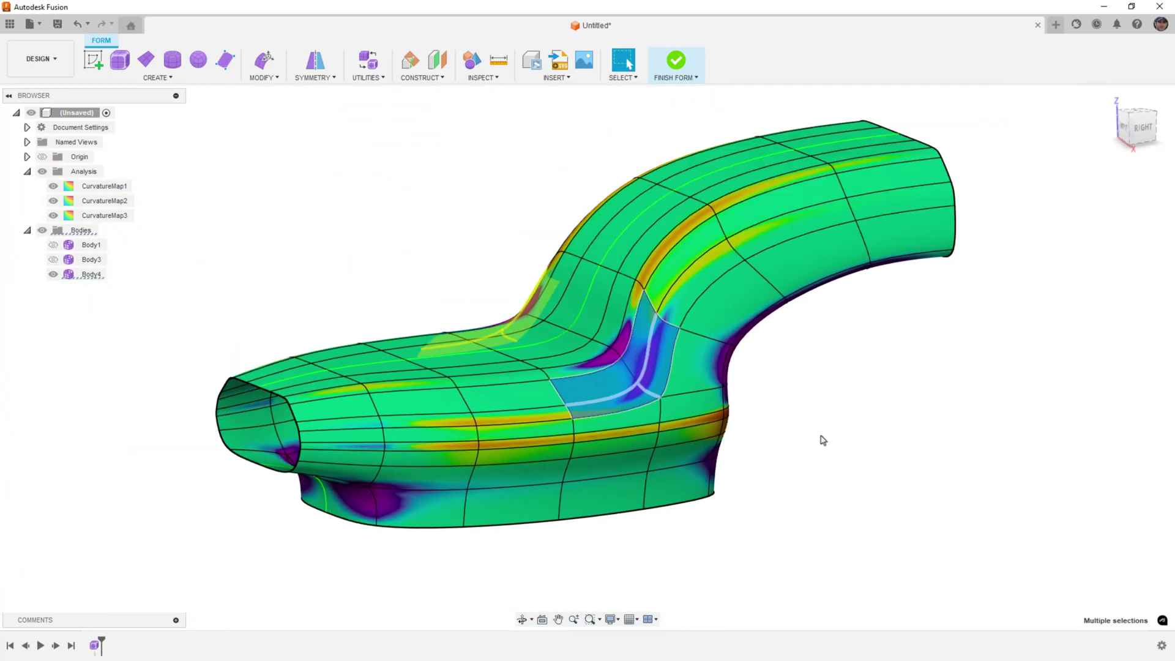
pyautogui.click(823, 440)
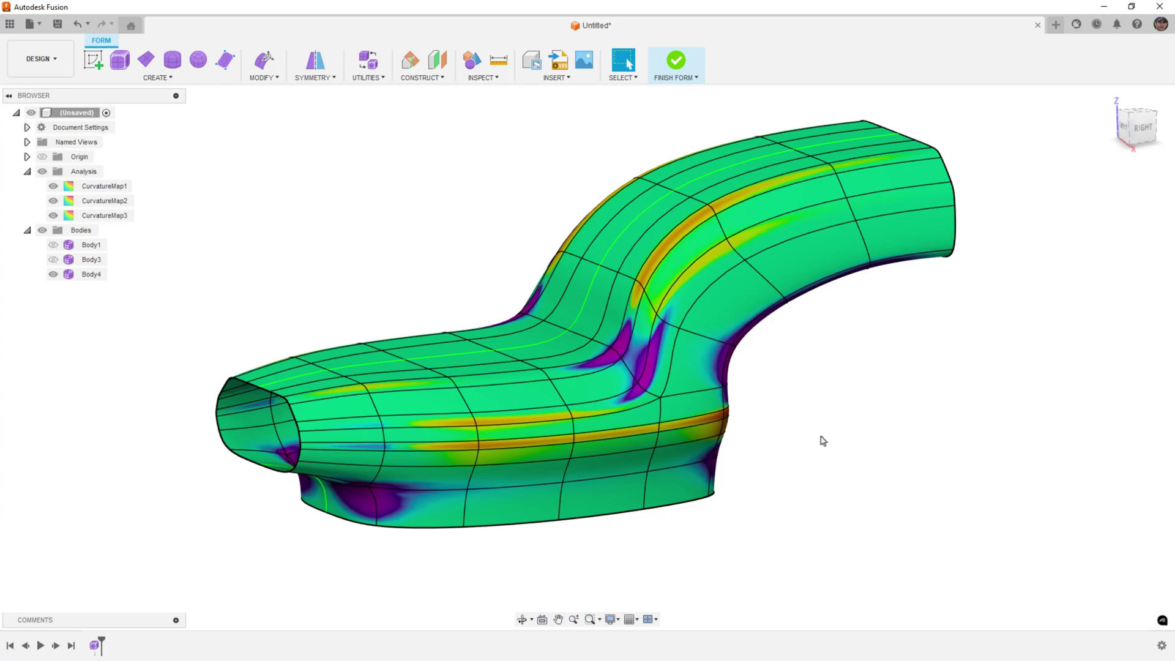
pyautogui.click(704, 394)
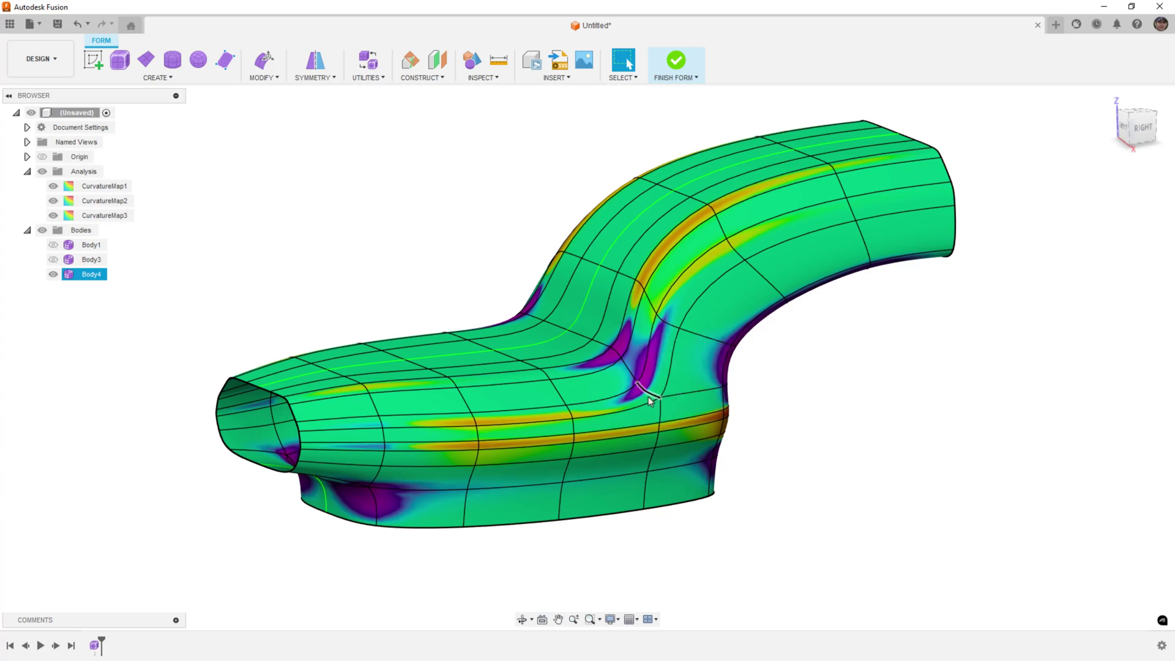
pyautogui.click(890, 510)
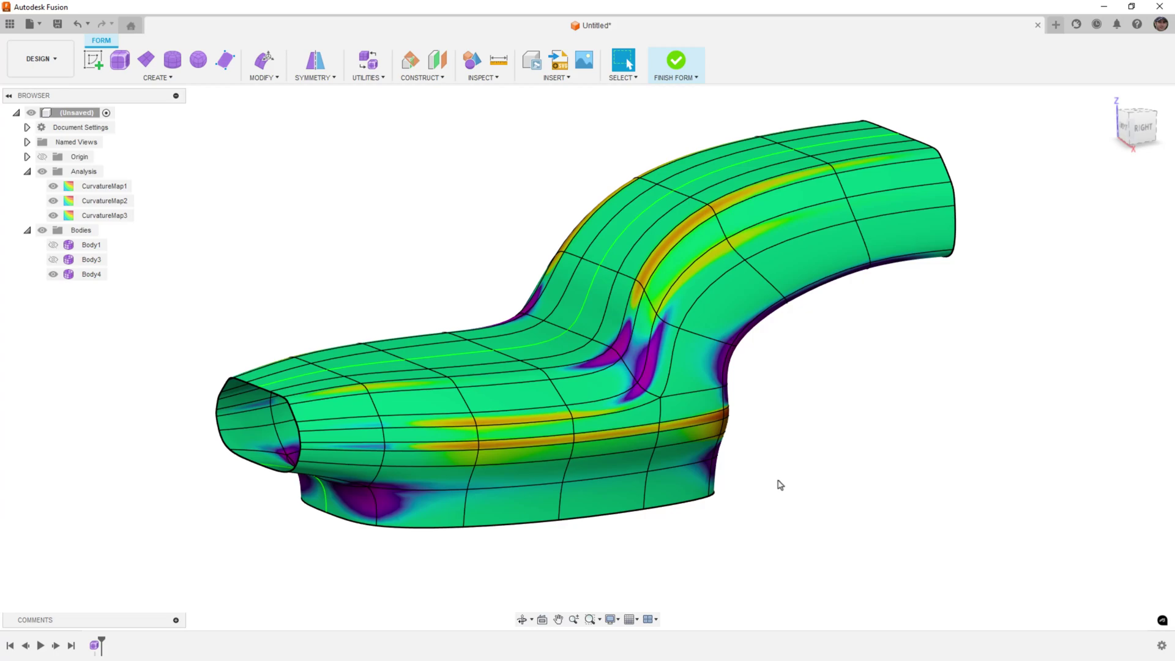
# Step: Show Body1 in place of Body4, viewed from above and focused on its raised high-curvature area
pyautogui.click(53, 277)
pyautogui.click(54, 275)
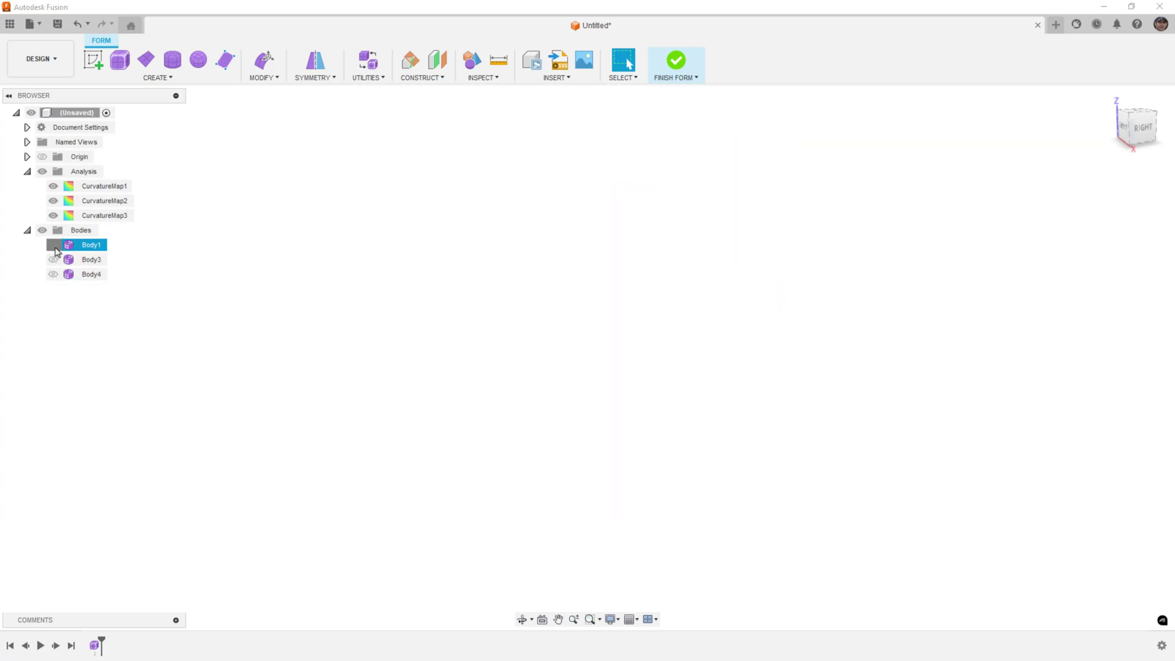
pyautogui.click(53, 245)
pyautogui.keyDown('shift'); pyautogui.moveTo(572, 332); pyautogui.dragTo(564, 406, button='middle'); pyautogui.keyUp('shift')
pyautogui.click(534, 425)
pyautogui.press('Escape')
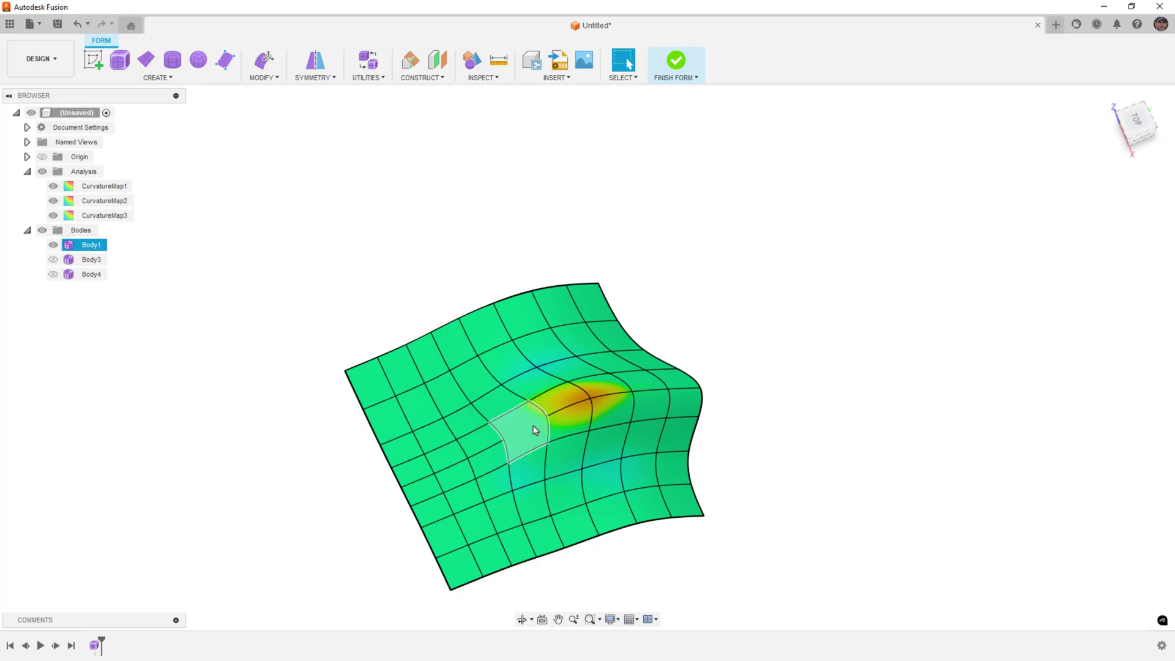
pyautogui.scroll(5, 541, 430)
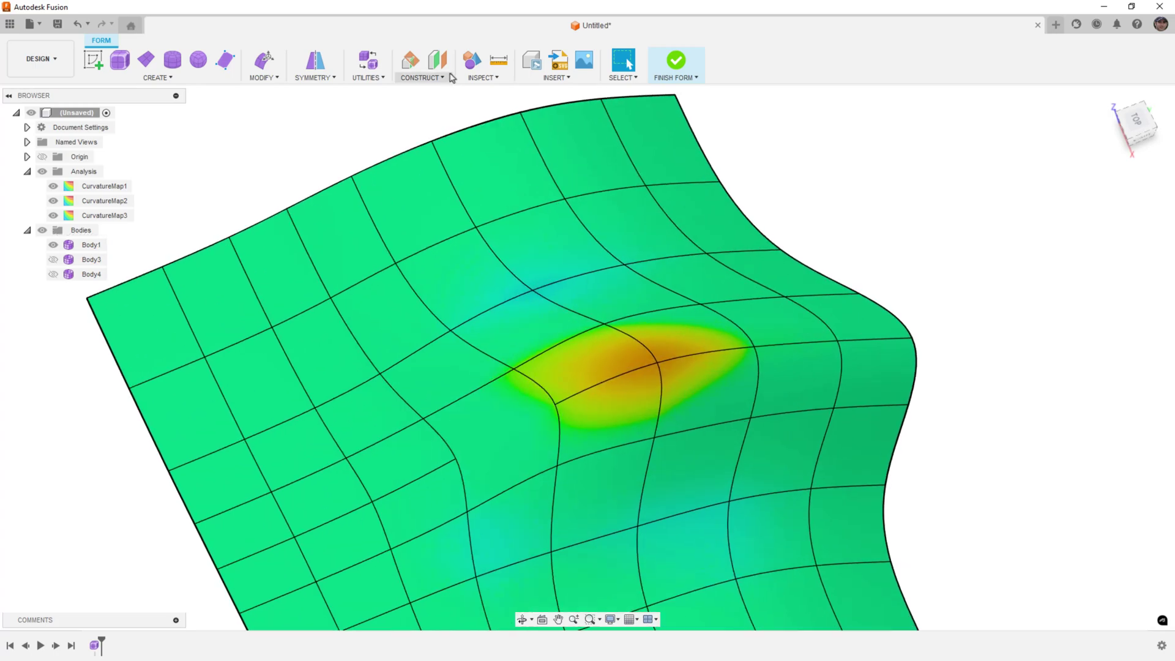
# Step: Run Repair Body on Body1 with all error and geometry labels enabled, accept it and inspect the surface's curvature
pyautogui.click(367, 75)
pyautogui.click(379, 104)
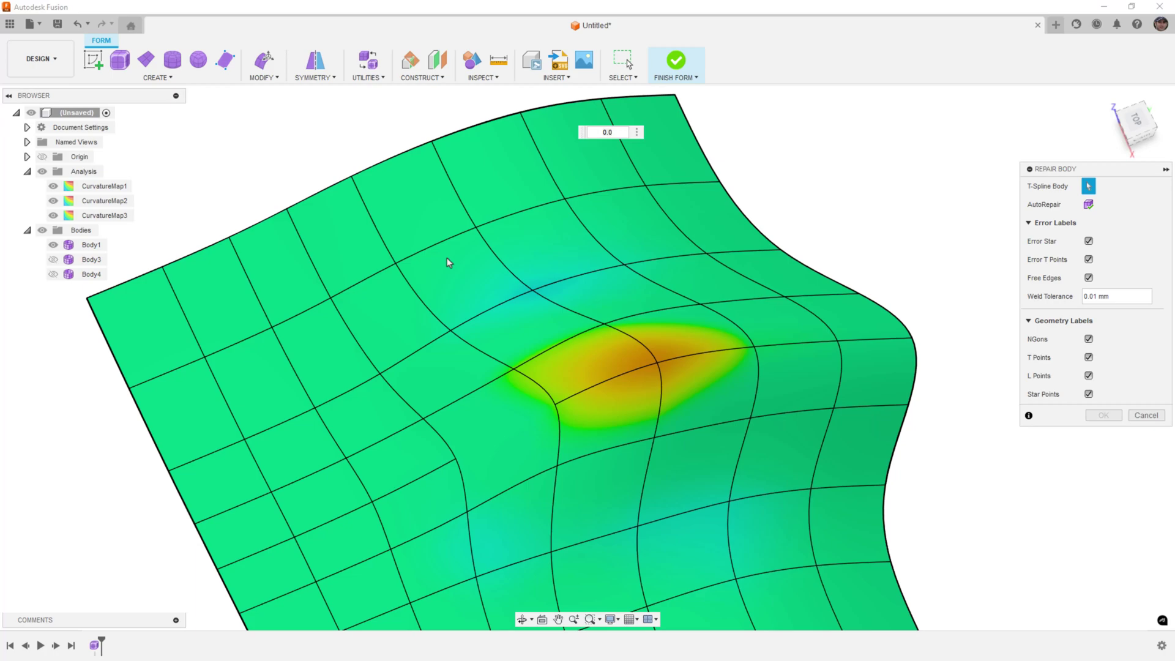
pyautogui.click(576, 413)
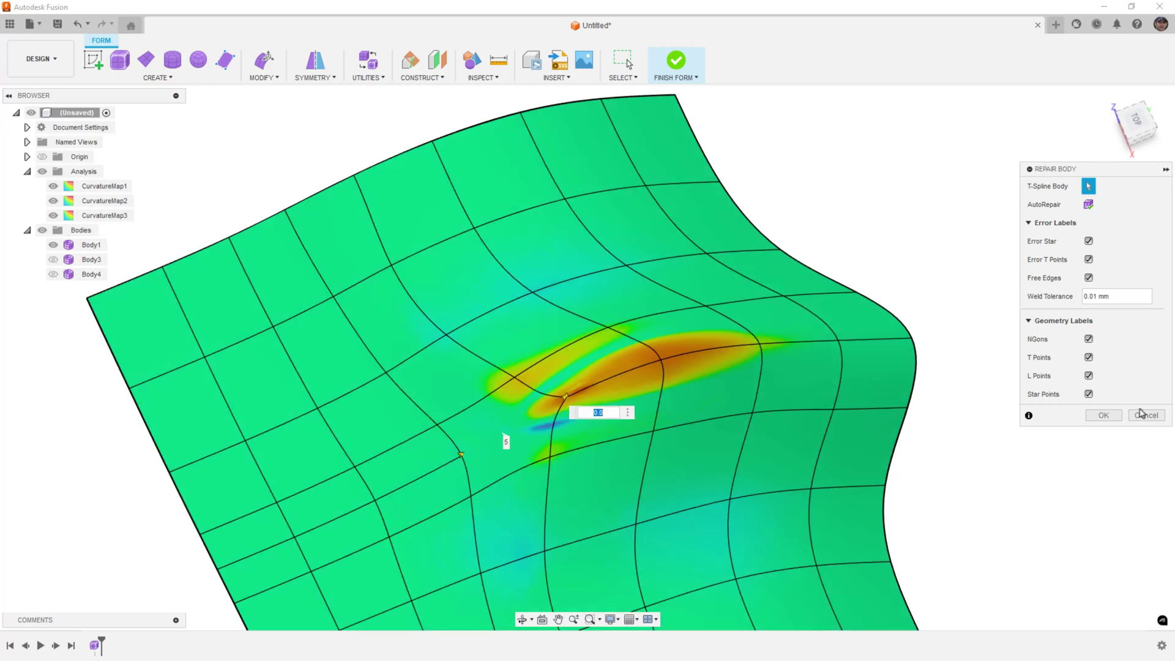
pyautogui.click(1104, 415)
pyautogui.keyDown('shift'); pyautogui.moveTo(635, 463); pyautogui.dragTo(577, 407, button='middle'); pyautogui.keyUp('shift')
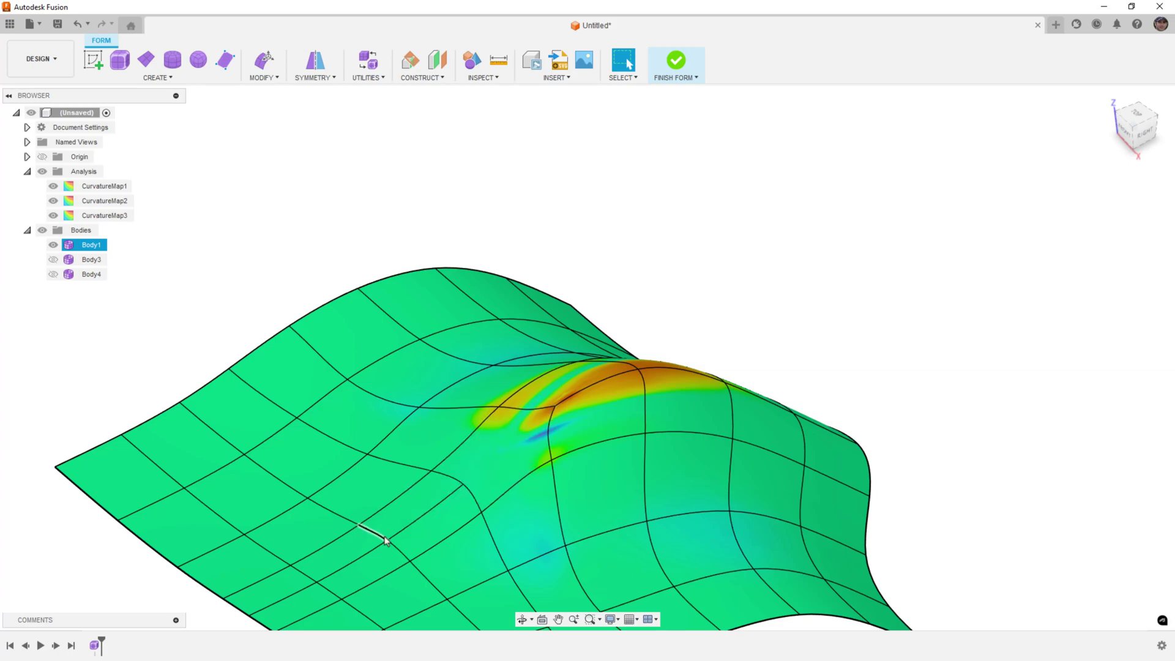
pyautogui.click(535, 210)
pyautogui.scroll(4, 542, 183)
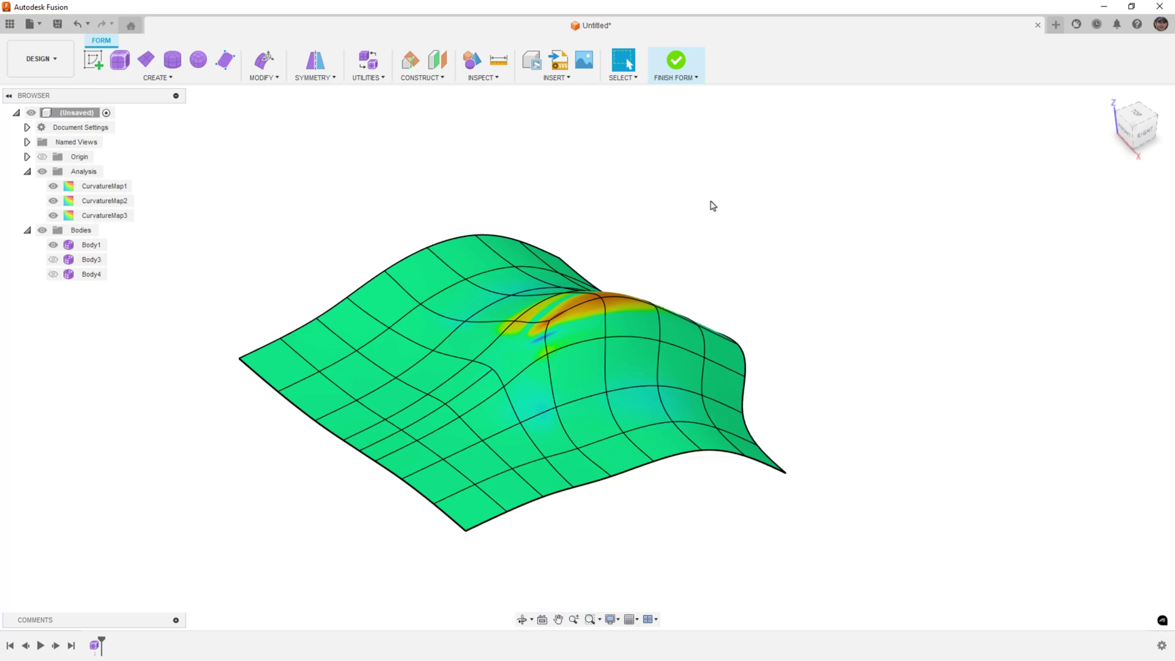
pyautogui.keyDown('shift'); pyautogui.moveTo(708, 209); pyautogui.dragTo(706, 216, button='middle'); pyautogui.keyUp('shift')
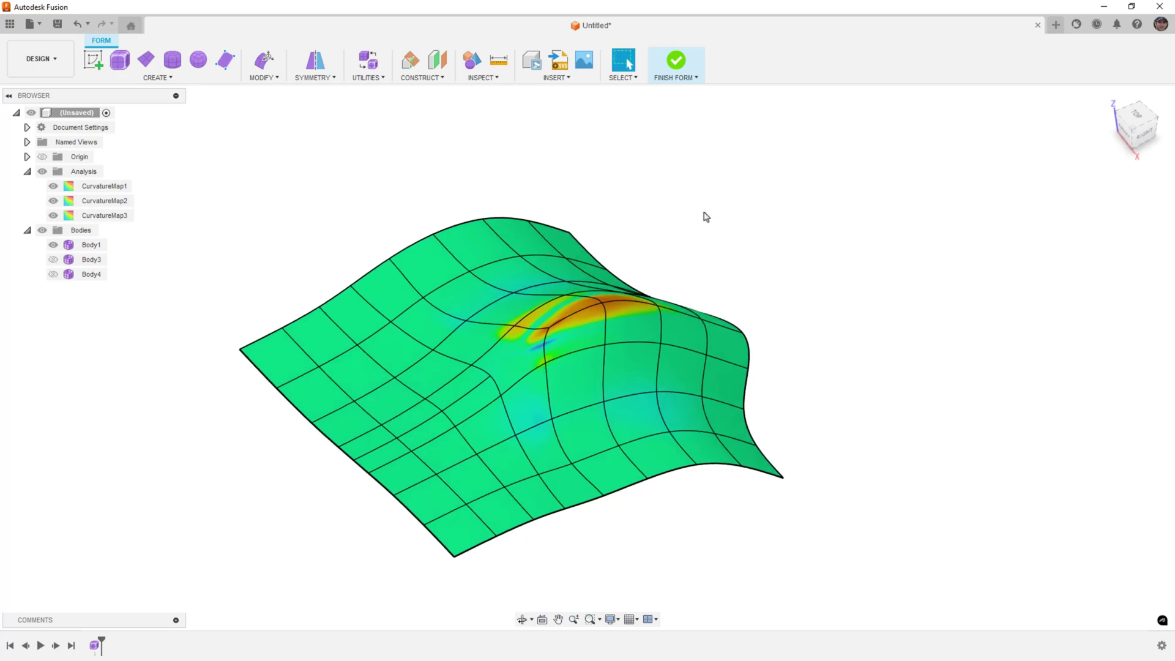